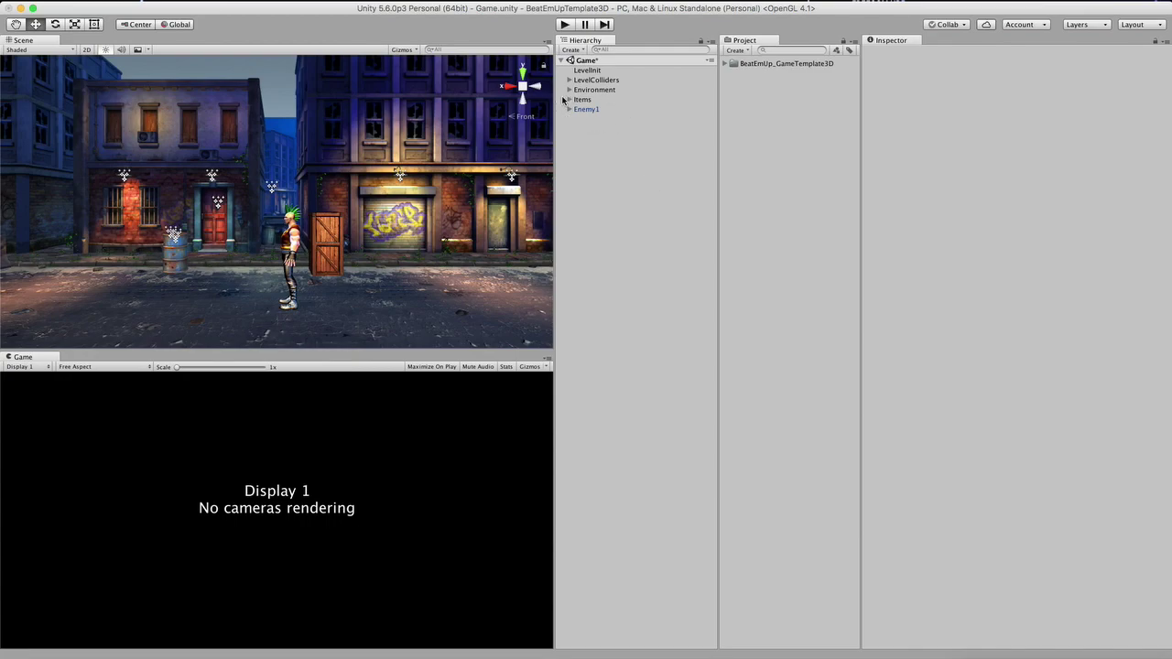
Select Enemy1 and expand its Enemy AI (Script) component, whose Target is None.
left_click(587, 110)
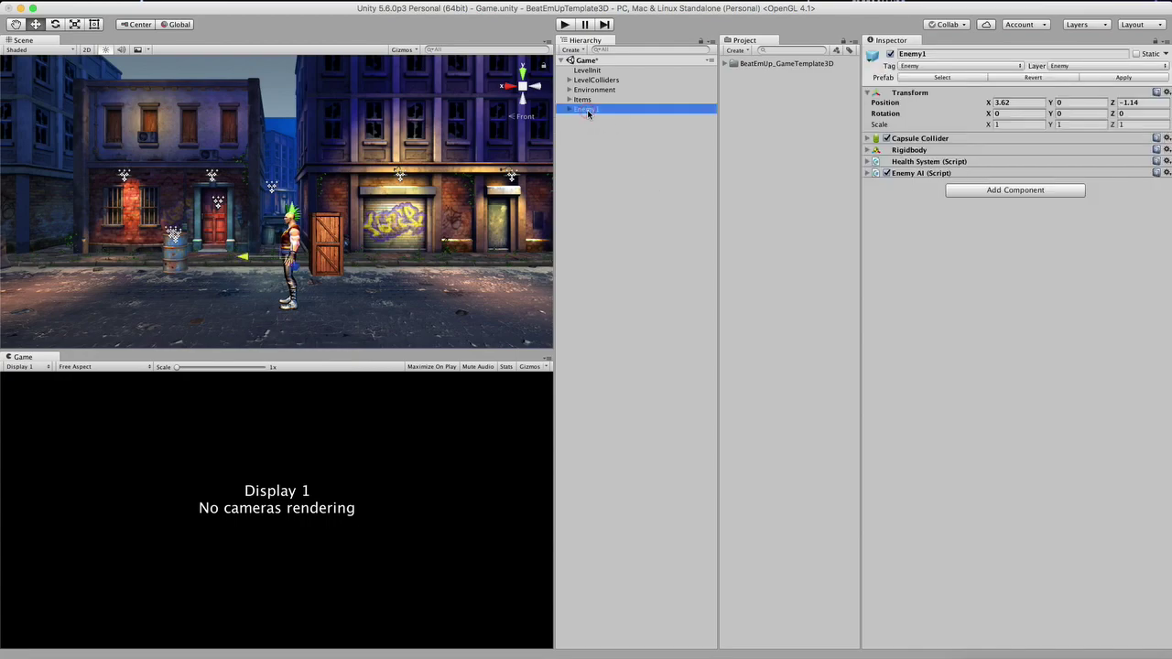
left_click(912, 174)
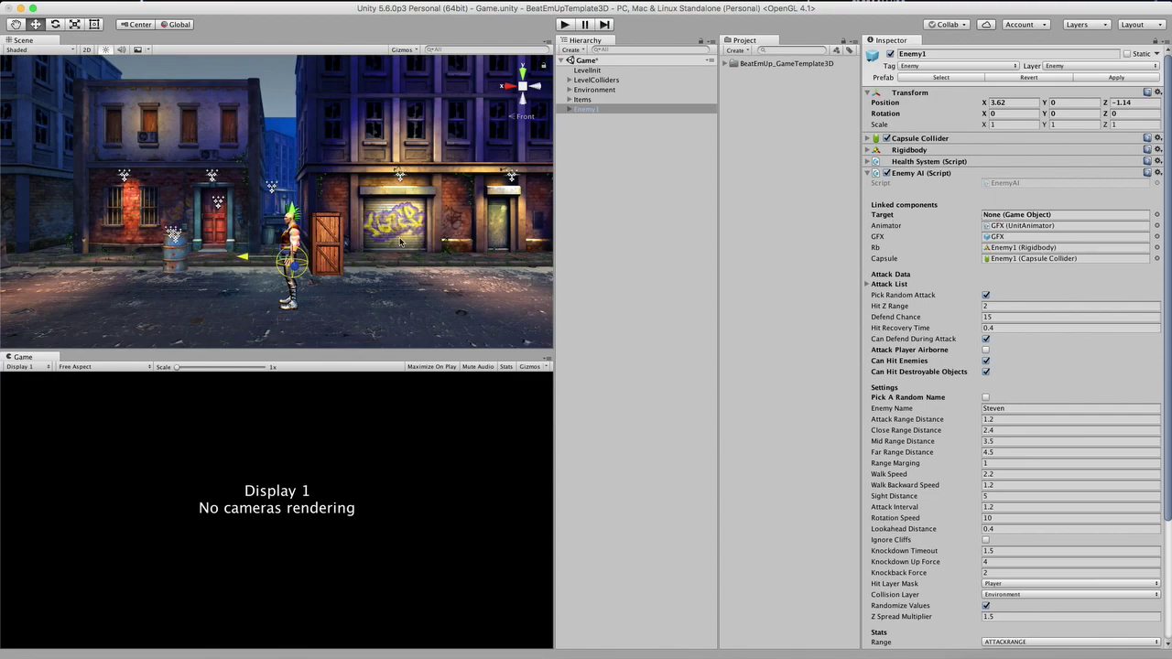
Shift Enemy1 to X 3.95, make WoodenCrate its Enemy AI Target, and run a brief play test.
left_click_drag(265, 259, 246, 259)
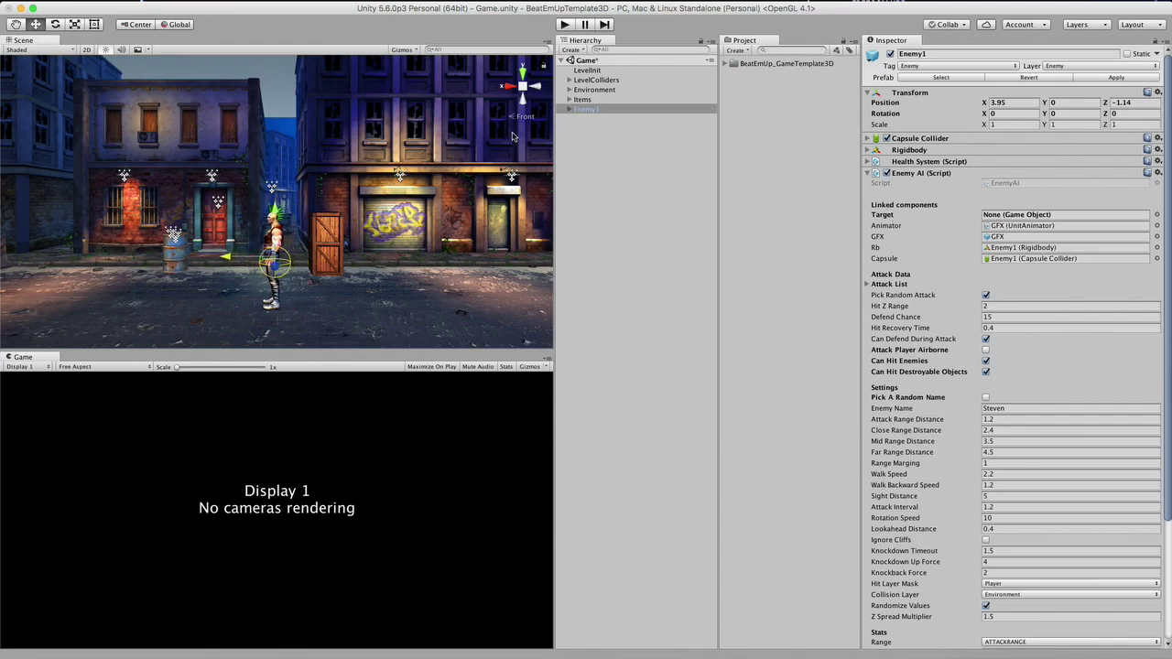
left_click(570, 99)
left_click_drag(604, 119, 1011, 216)
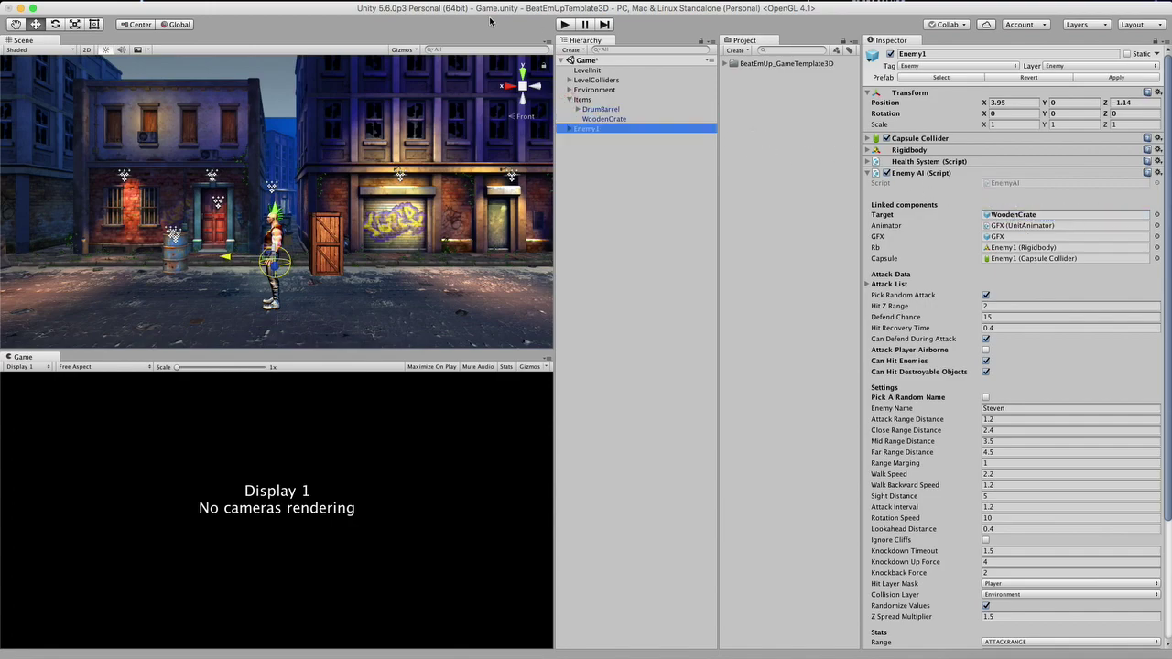
left_click(566, 25)
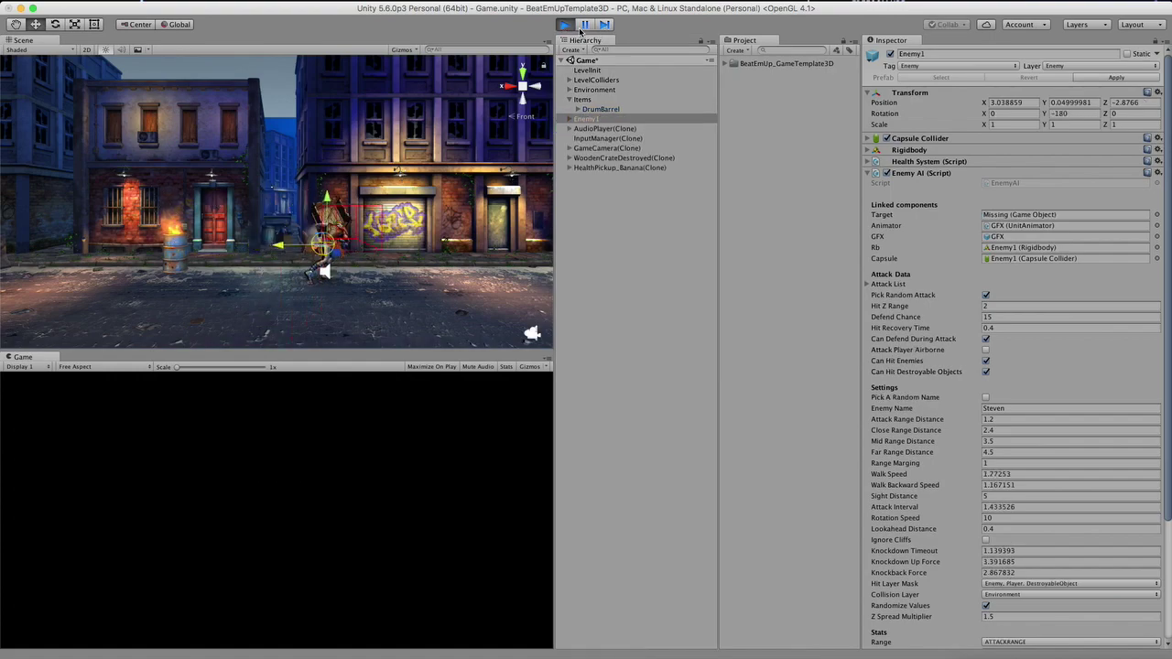
left_click(565, 25)
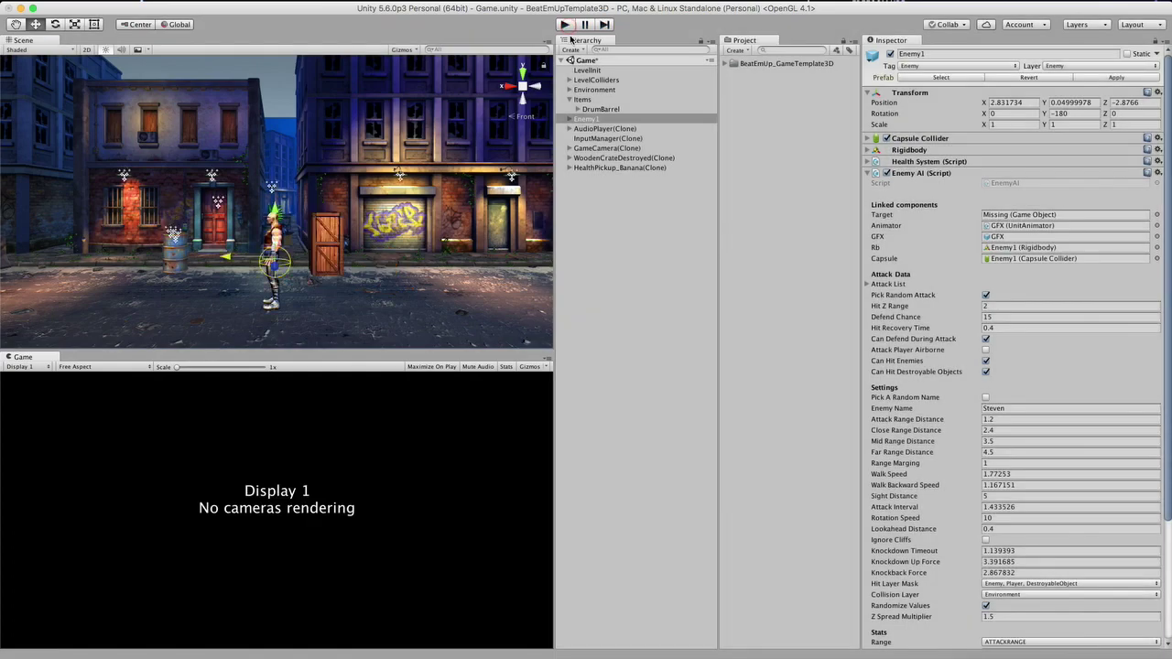
Duplicate Enemy1 with Cmd+D and move the copy left along the street near the barrel.
left_click(597, 151)
left_click(588, 130)
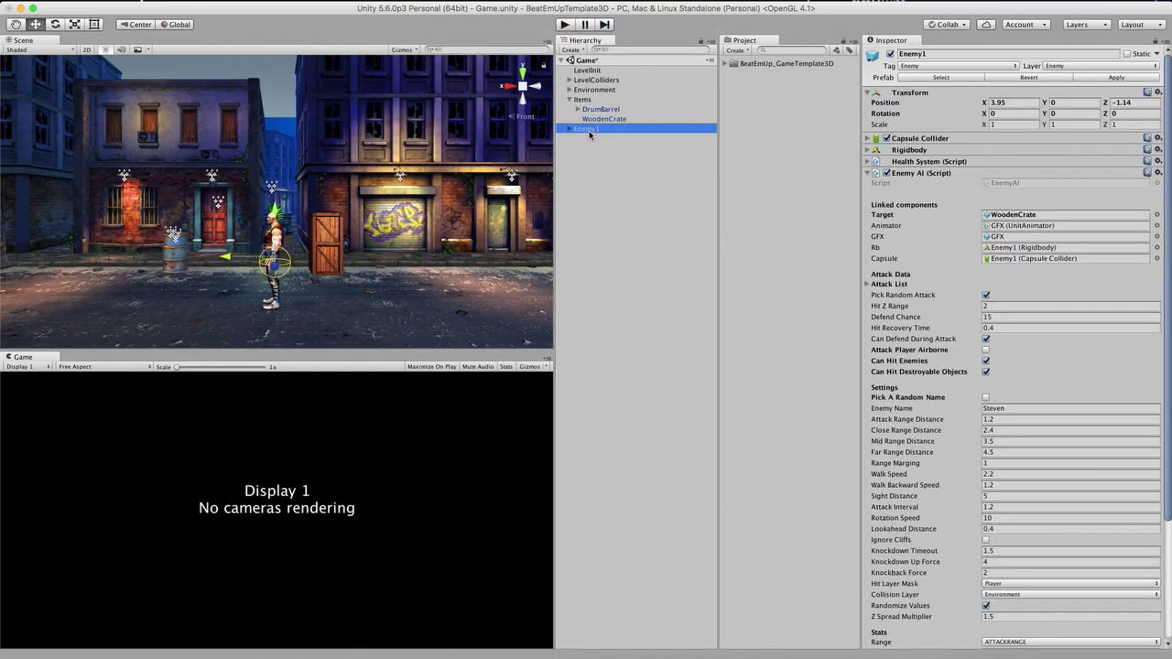
key("super+d")
left_click(604, 165)
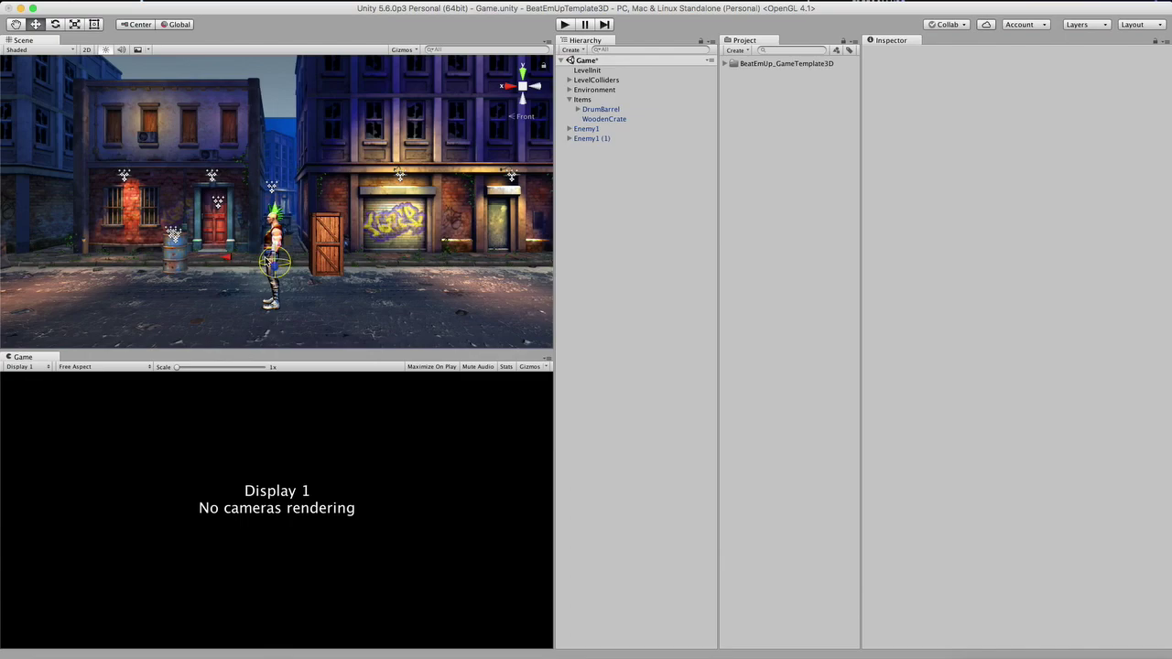
left_click(266, 263)
left_click_drag(224, 258, 110, 257)
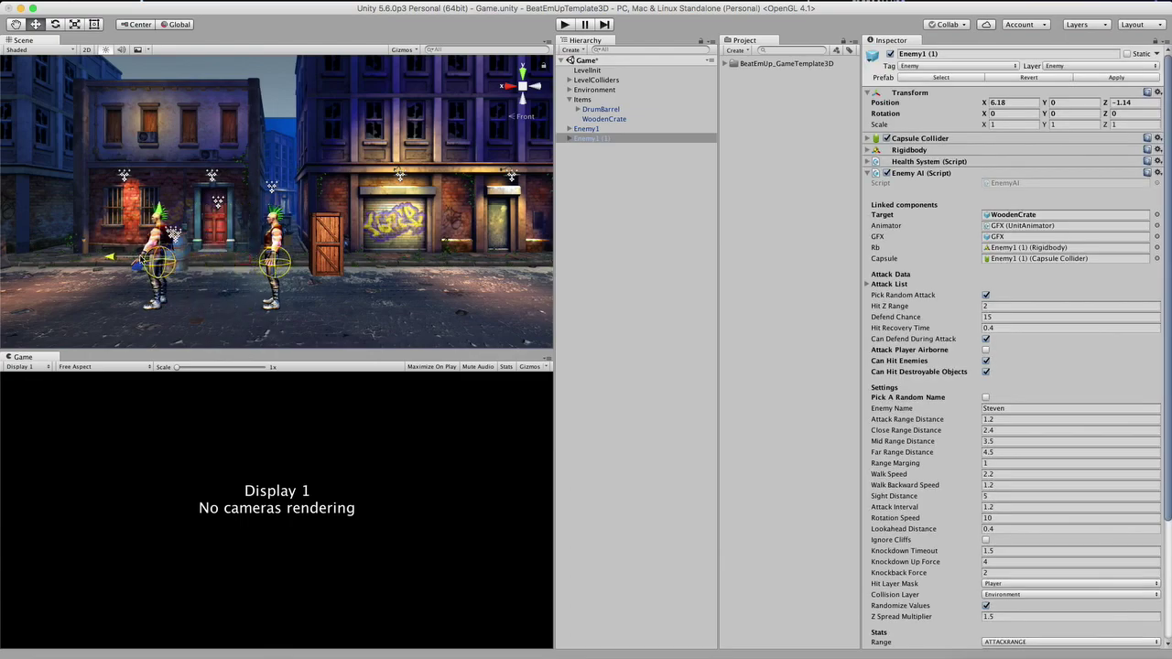
Rename the copy from 'Enemy1 (1)' to 'Enemy2'.
left_click(596, 139)
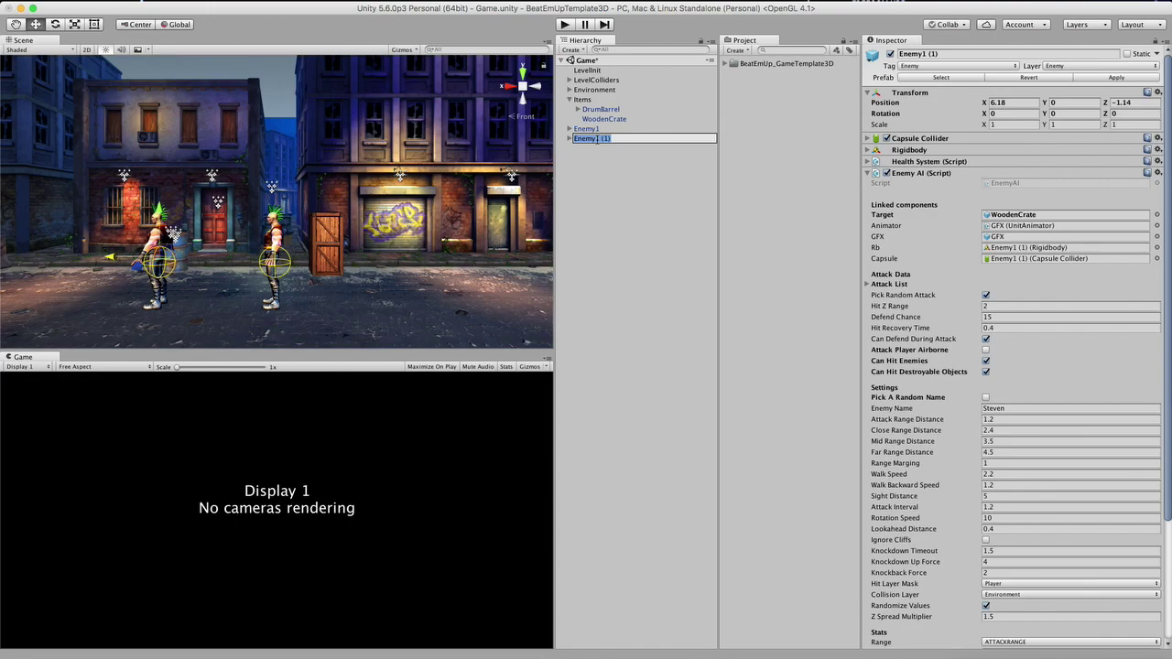
left_click_drag(596, 139, 625, 139)
type("2")
key("Return")
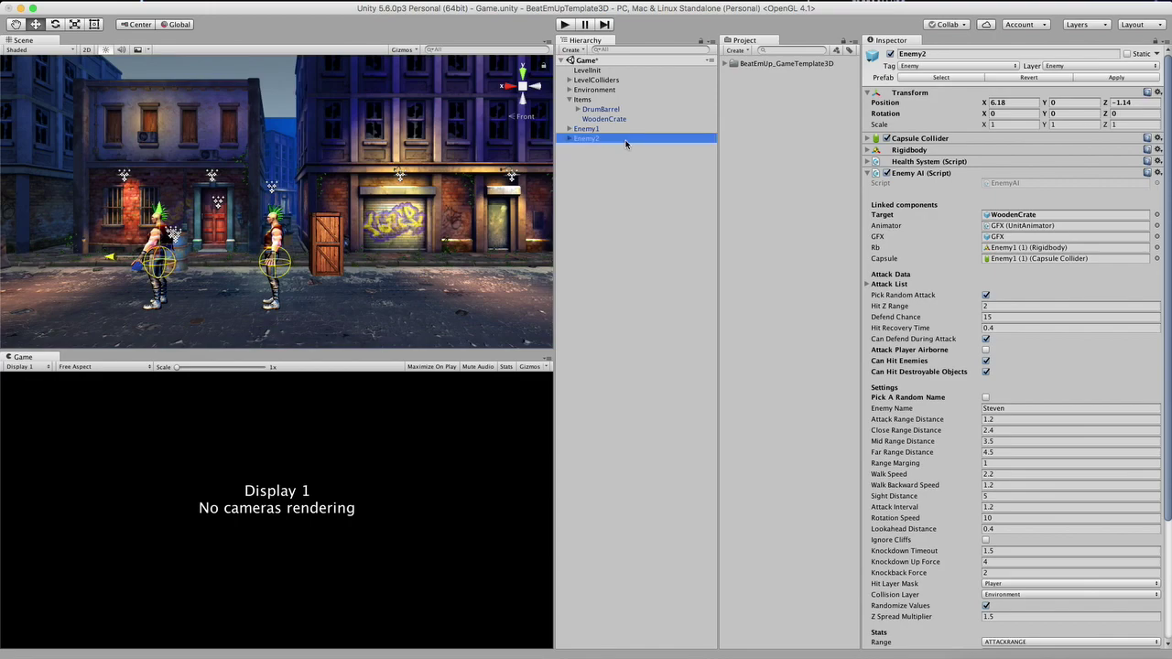
Make Enemy1 Enemy2's Enemy AI Target and play-test the fight.
left_click(596, 129)
left_click_drag(596, 129, 1005, 214)
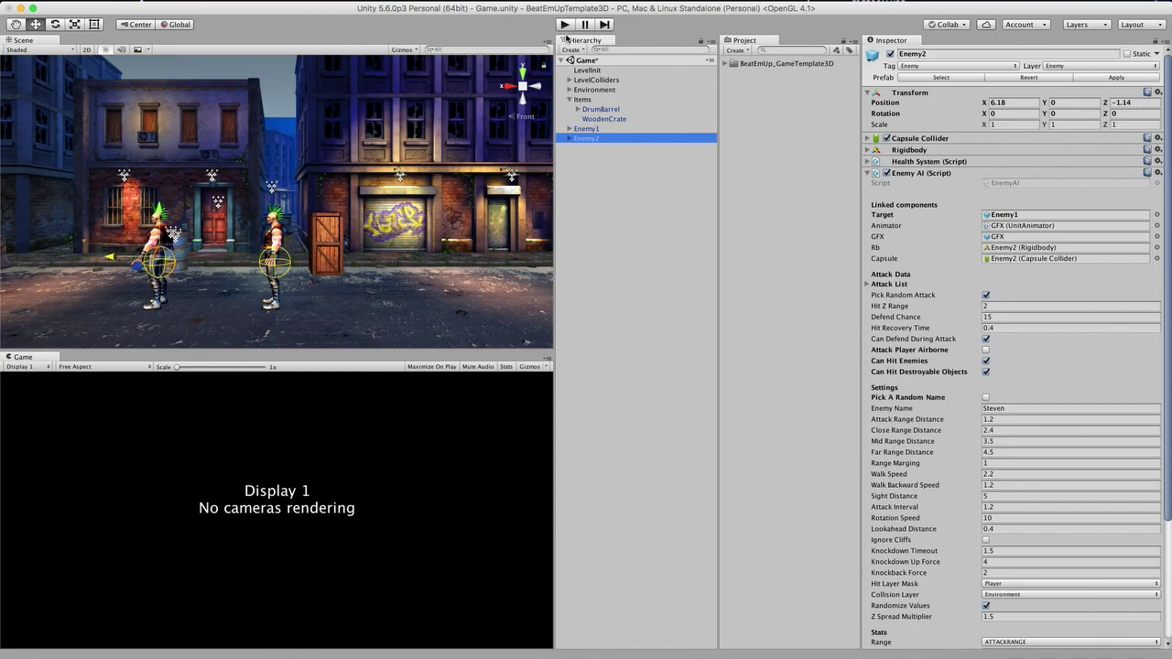
left_click(564, 24)
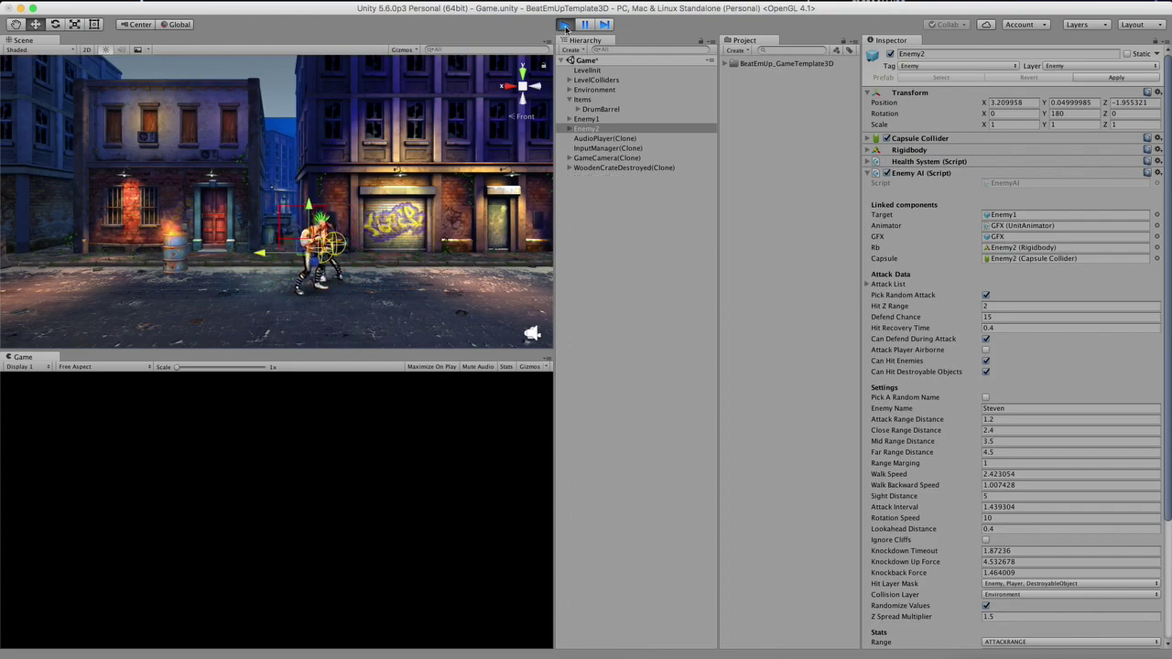
left_click(564, 25)
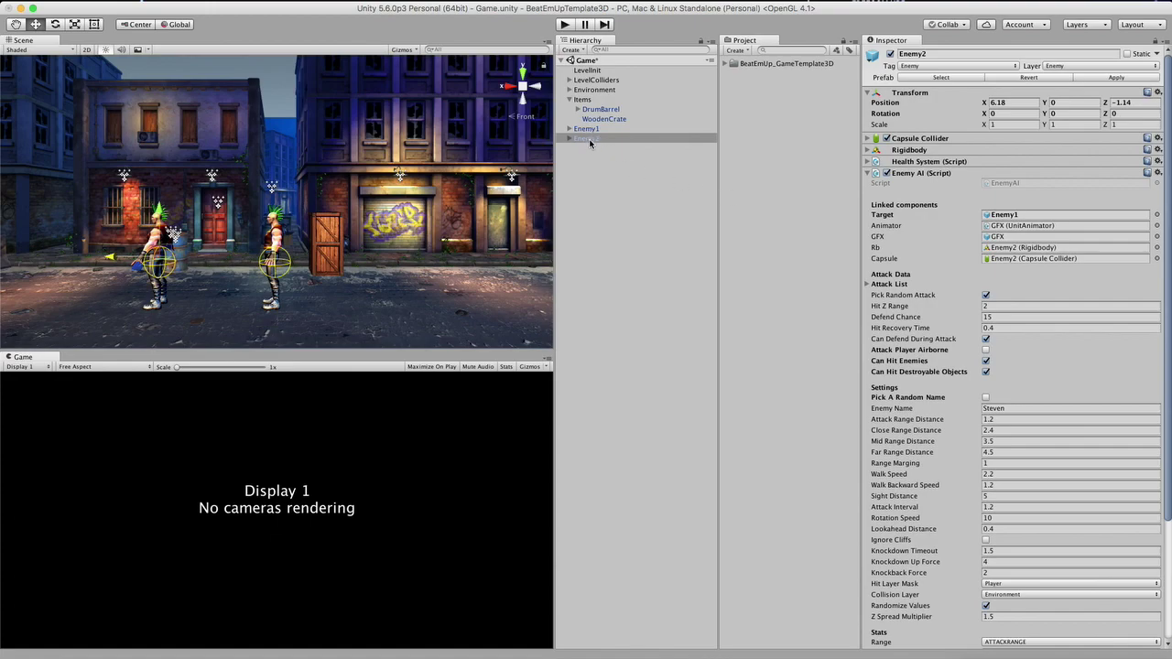
Delete Enemy2 from the scene and reselect Enemy1.
left_click(600, 148)
left_click(593, 139)
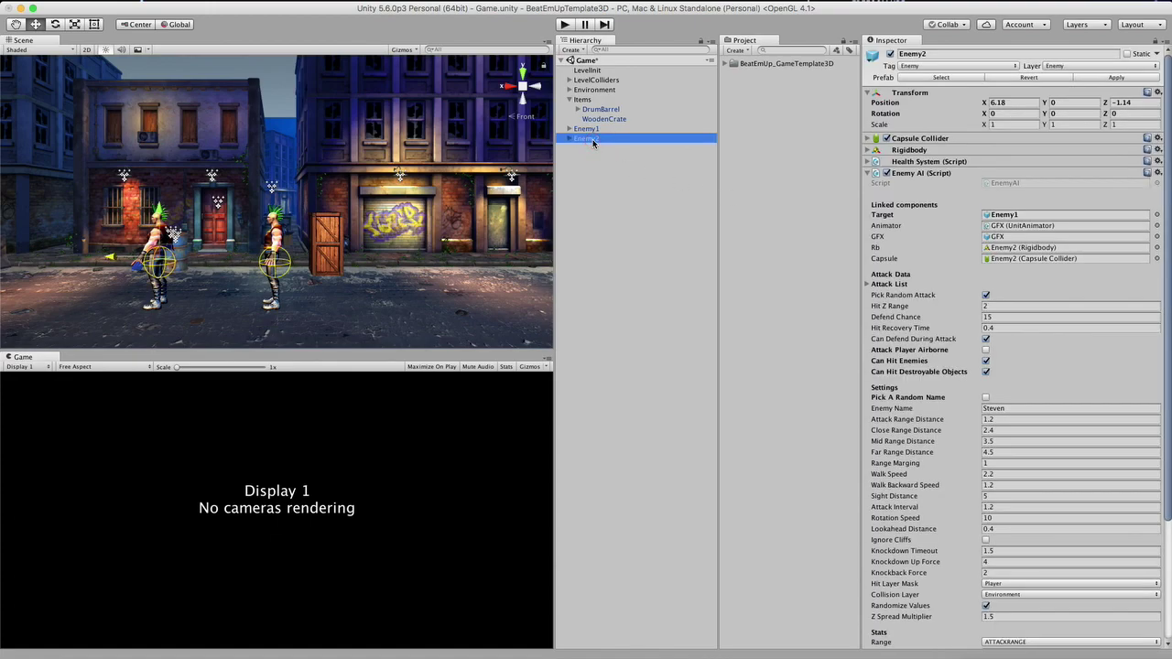
key("super+BackSpace")
left_click(591, 129)
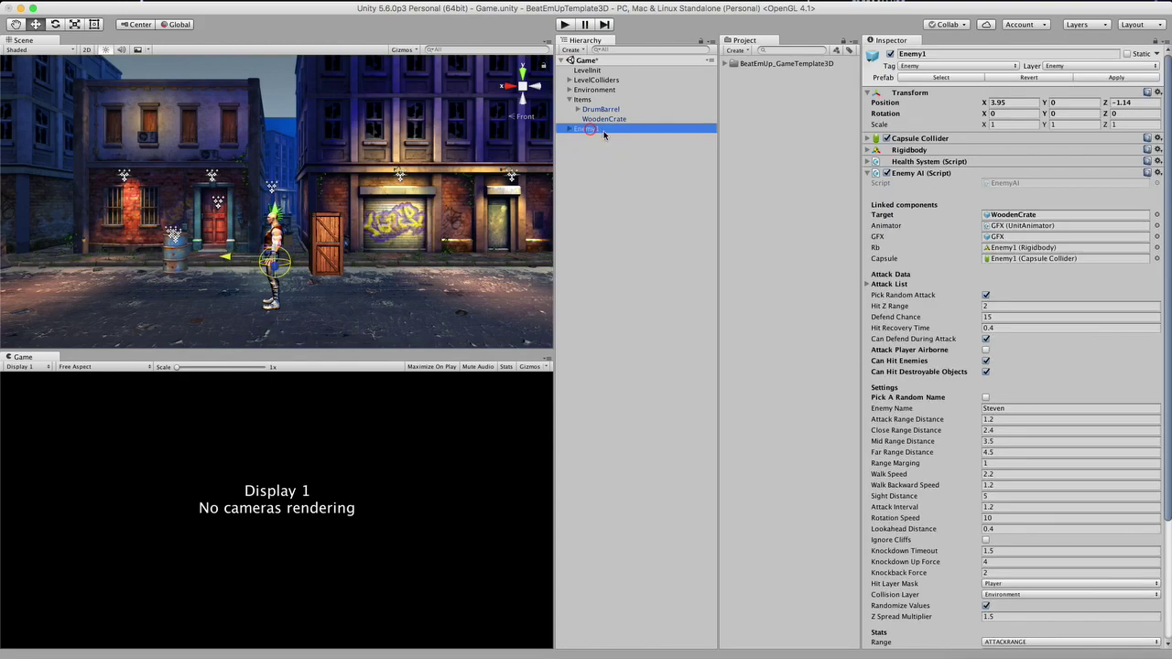
Set Enemy1's Attack List Size to 5 and review Attack1 (Damage 1, Attack1 trigger).
left_click(886, 285)
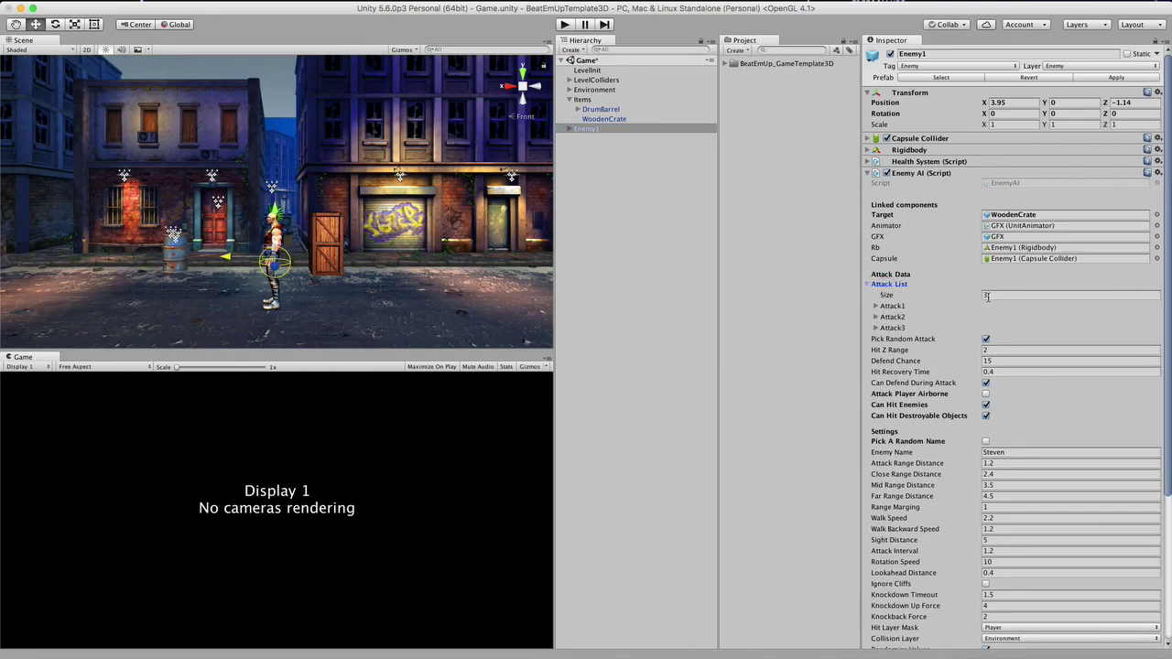
left_click(990, 295)
key("Return")
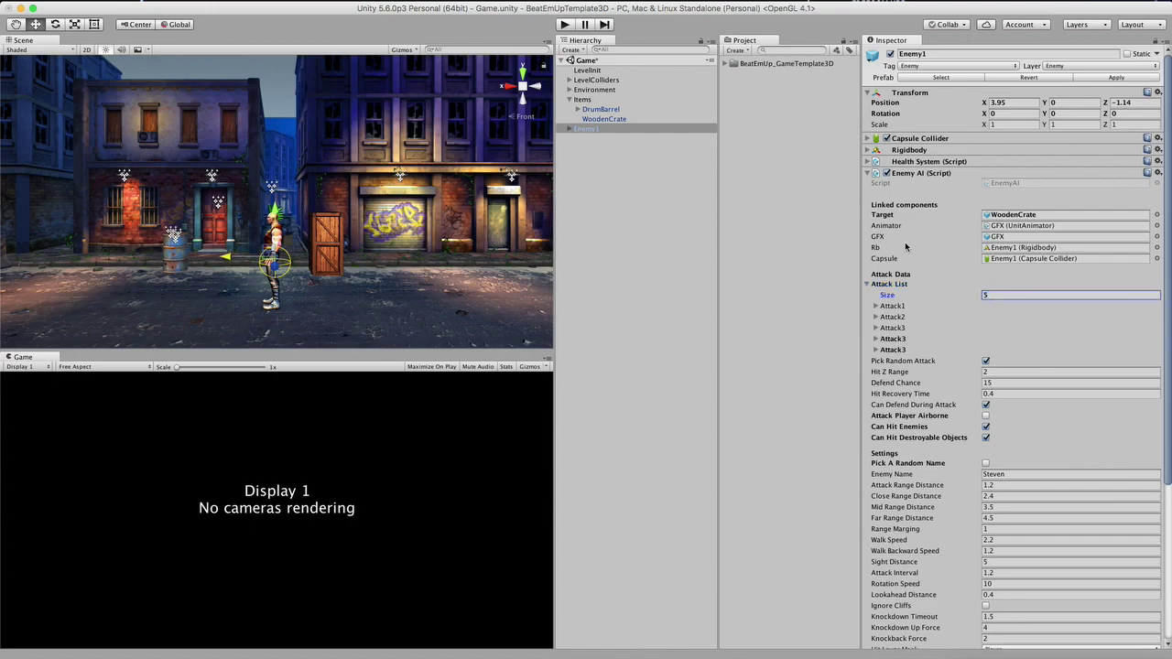
left_click(893, 307)
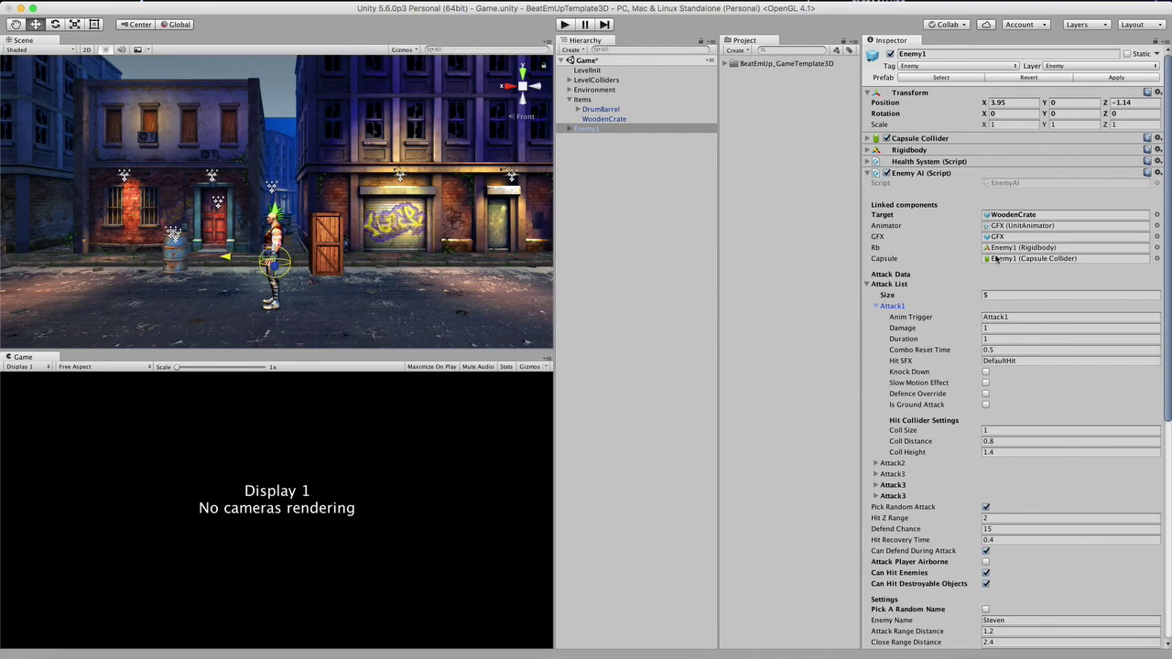
left_click(894, 307)
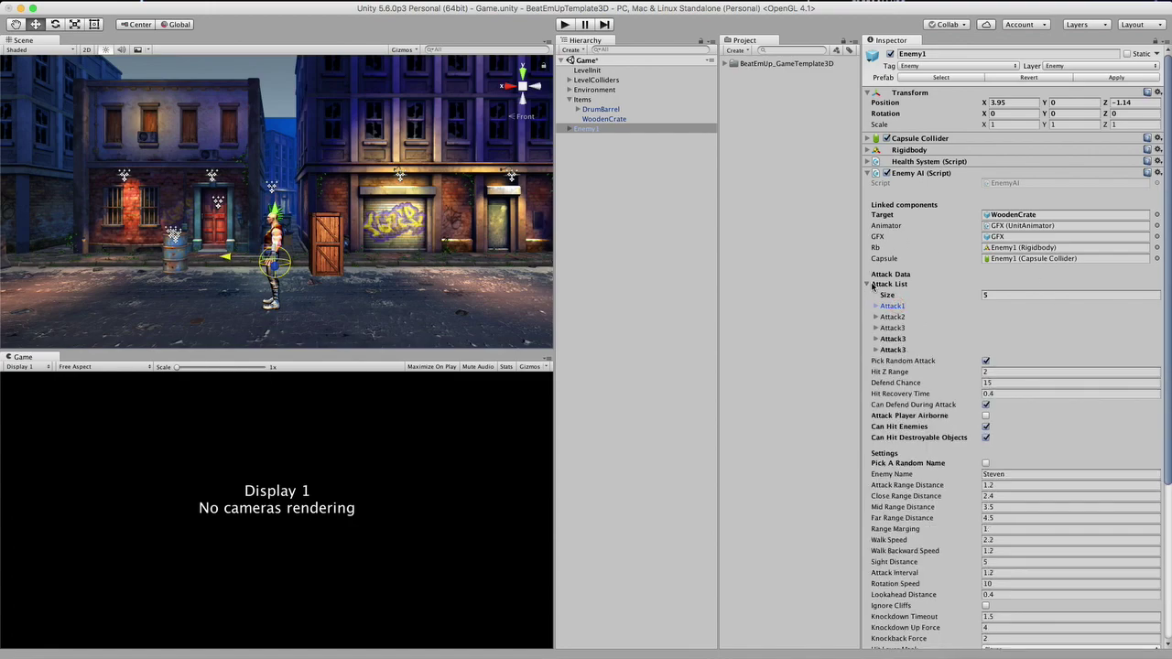
left_click(868, 284)
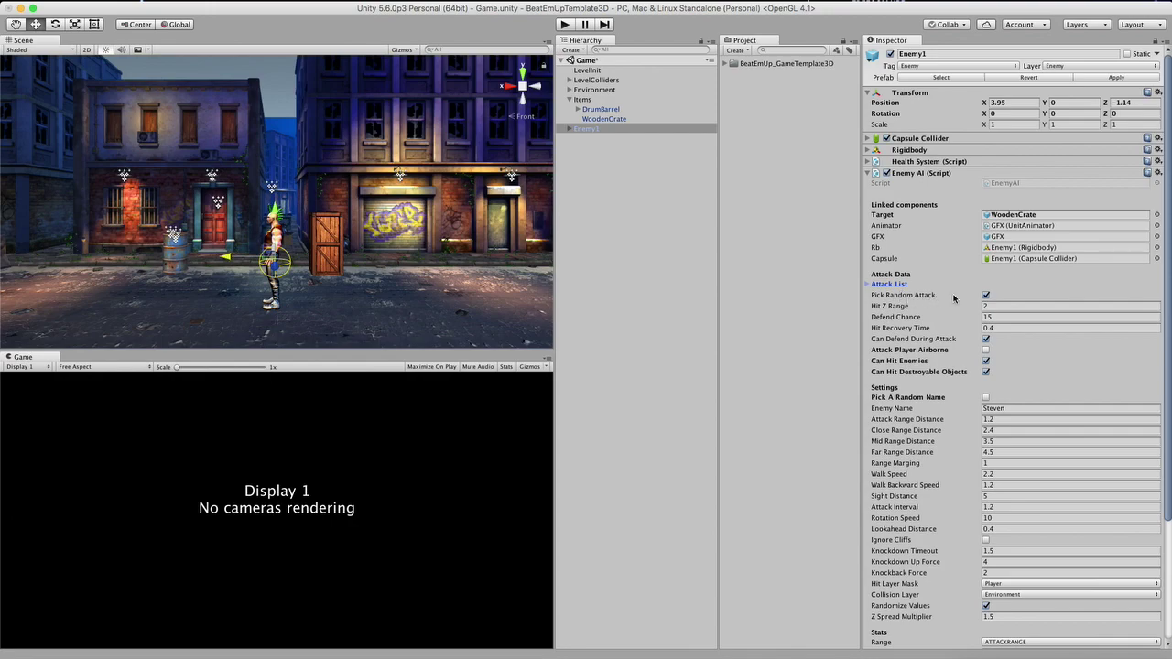
left_click(897, 286)
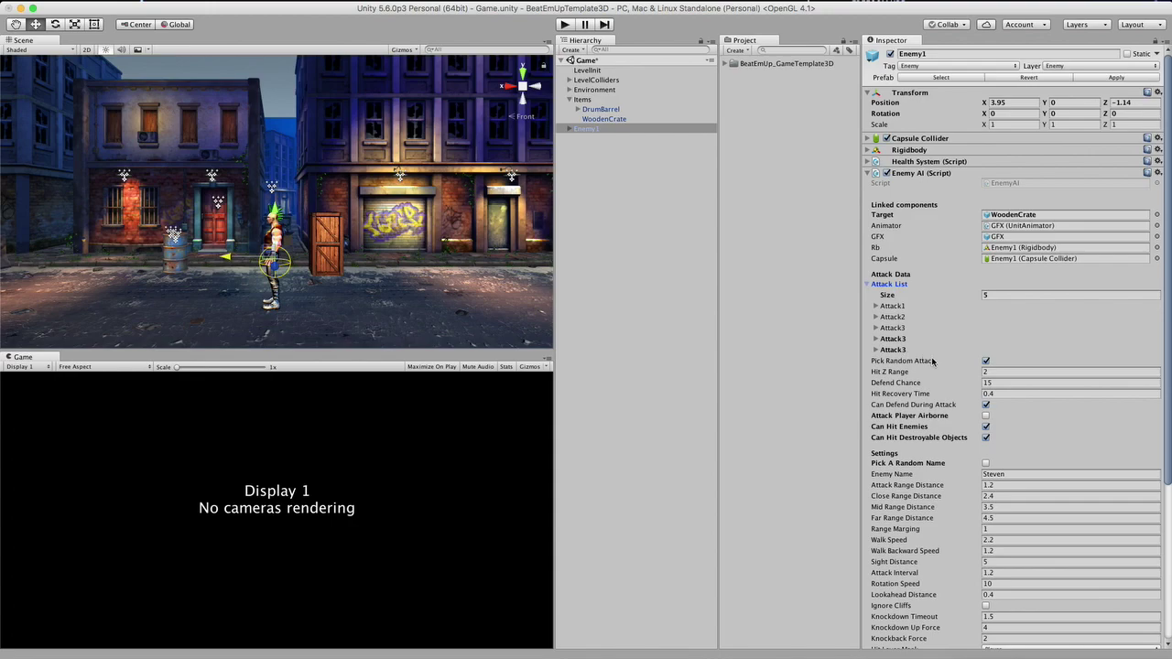
left_click(986, 360)
left_click(889, 283)
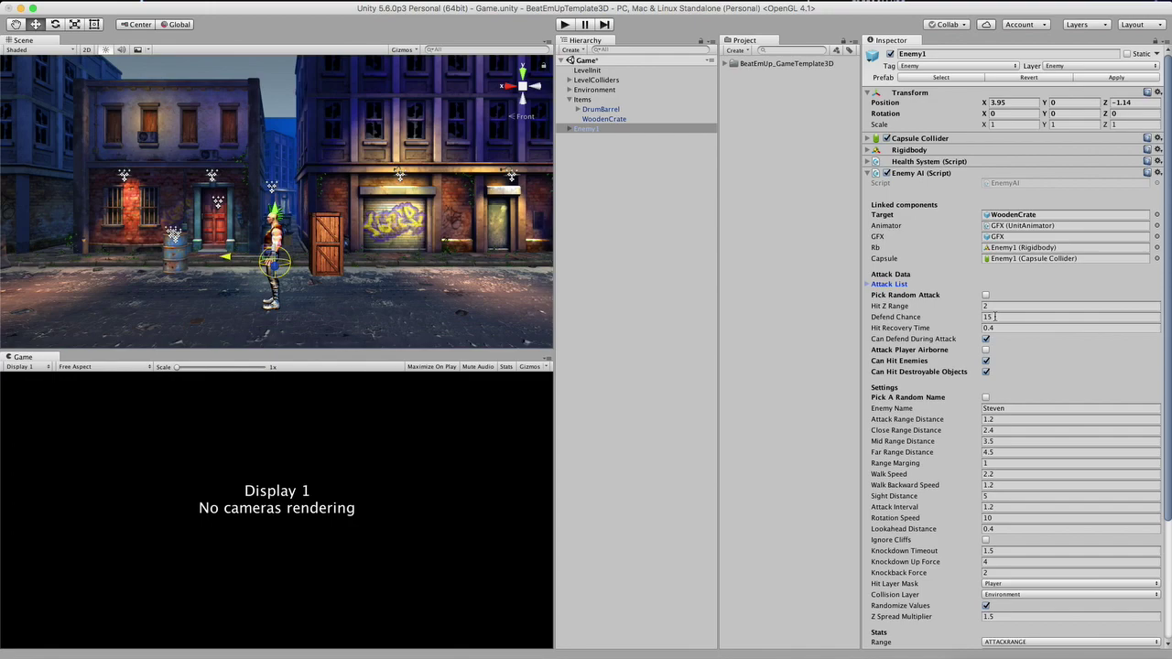
left_click(1000, 317)
type("50")
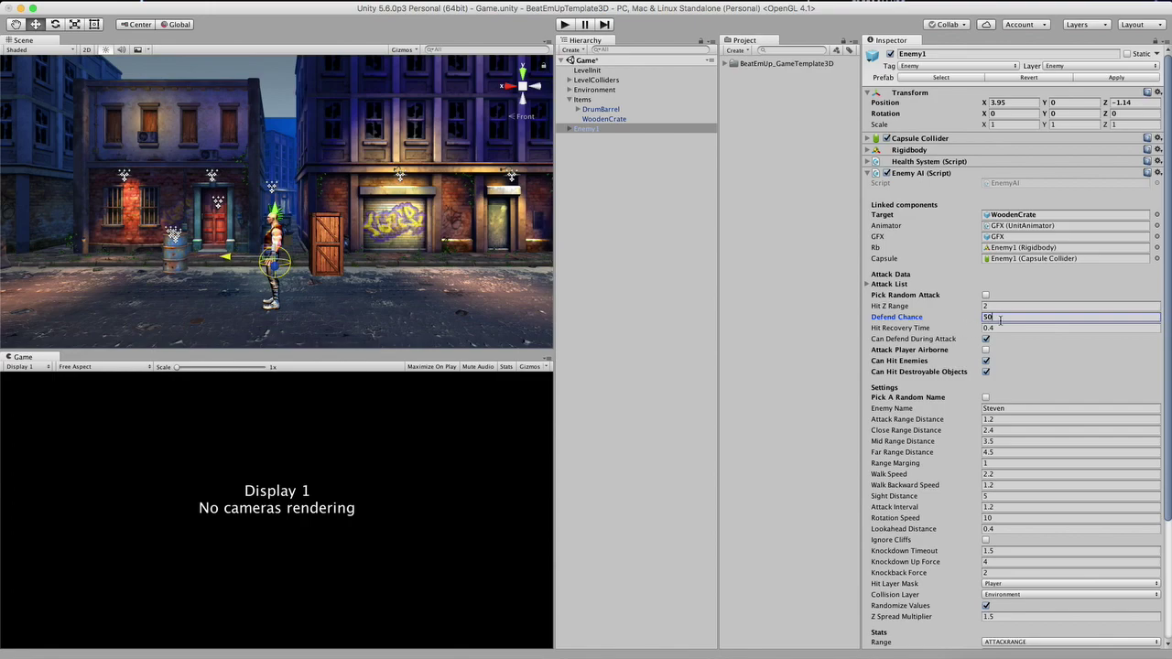
key("super+z")
key("super+z")
key("Tab")
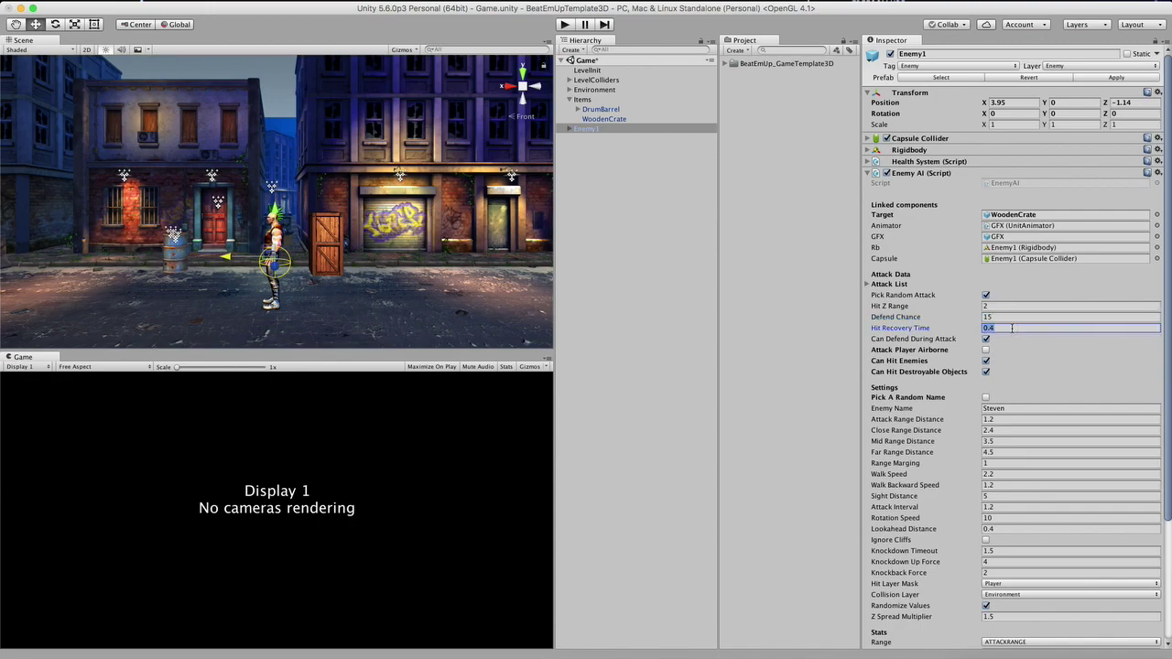
left_click(1011, 327)
Uncheck Enemy1's hit options, including Can Hit Enemies and Can Hit Destroyable Objects.
left_click(986, 350)
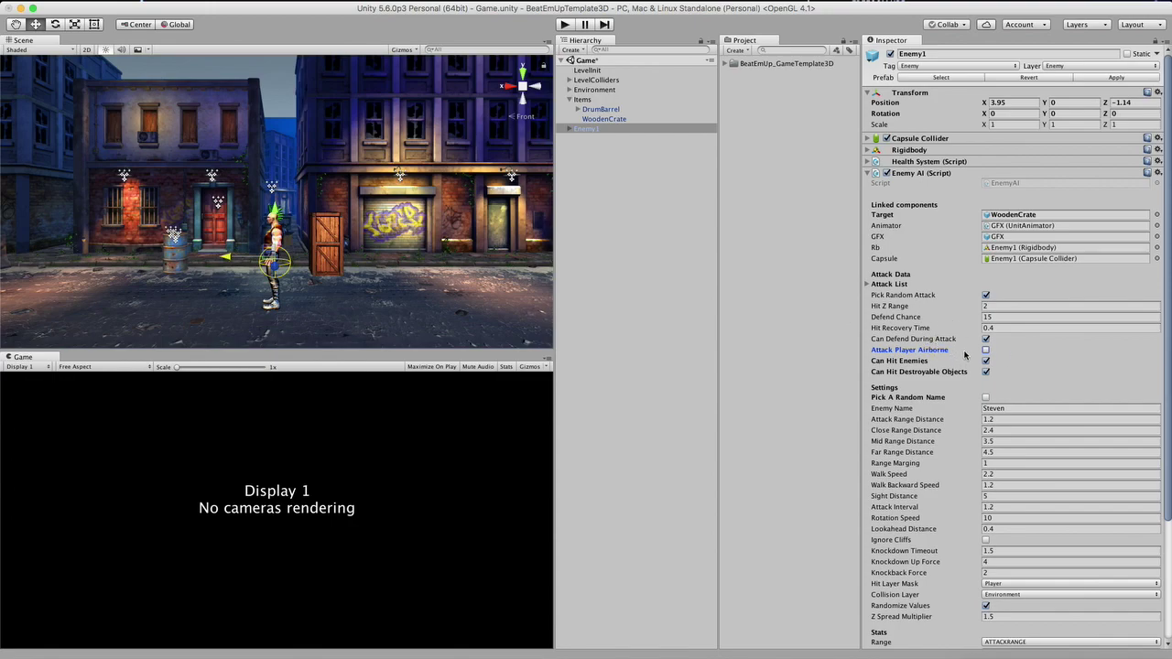
left_click(914, 361)
left_click(986, 362)
left_click(985, 371)
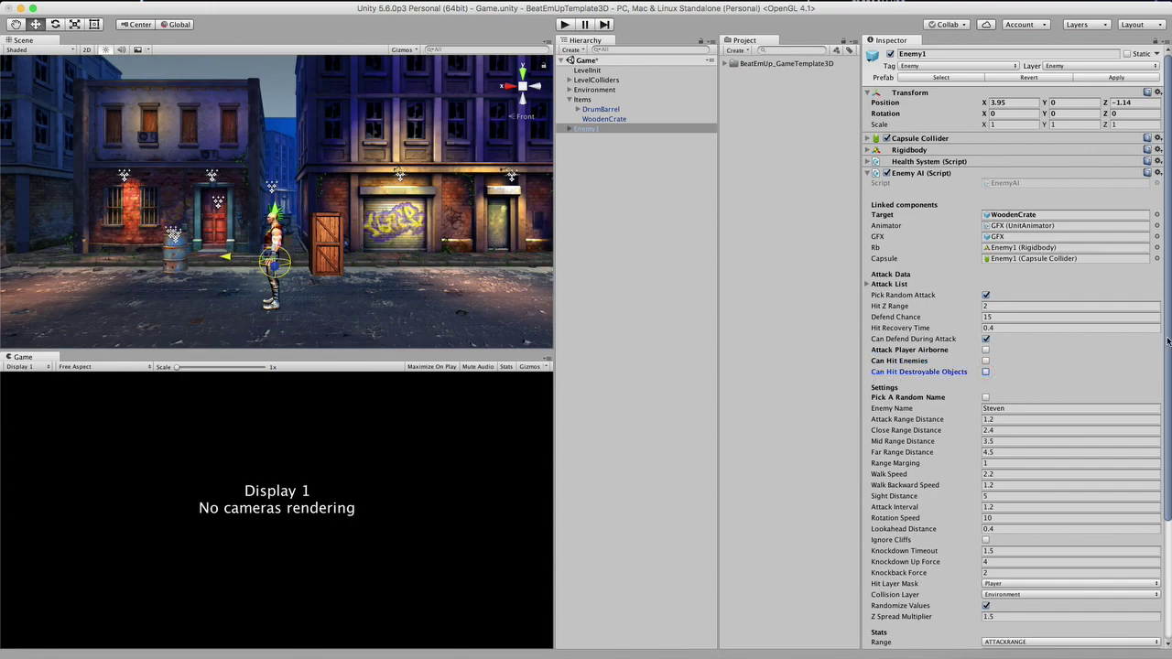
Clear Enemy1's enemy name and turn on Pick A Random Name.
left_click_drag(1167, 341, 1168, 446)
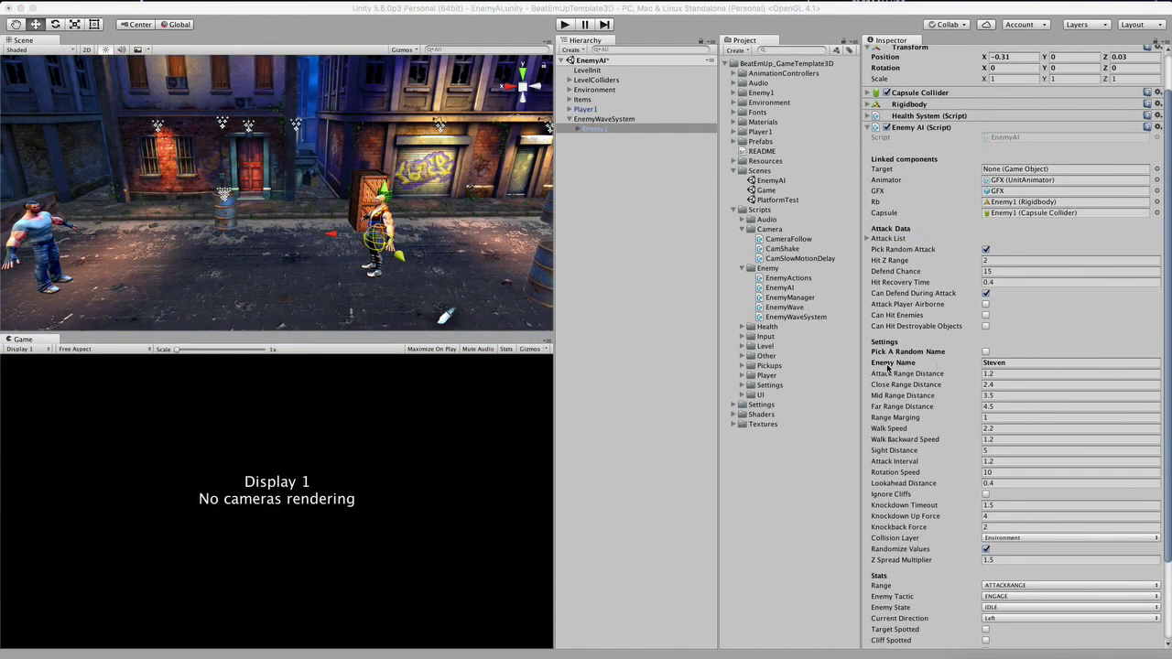
left_click(1010, 363)
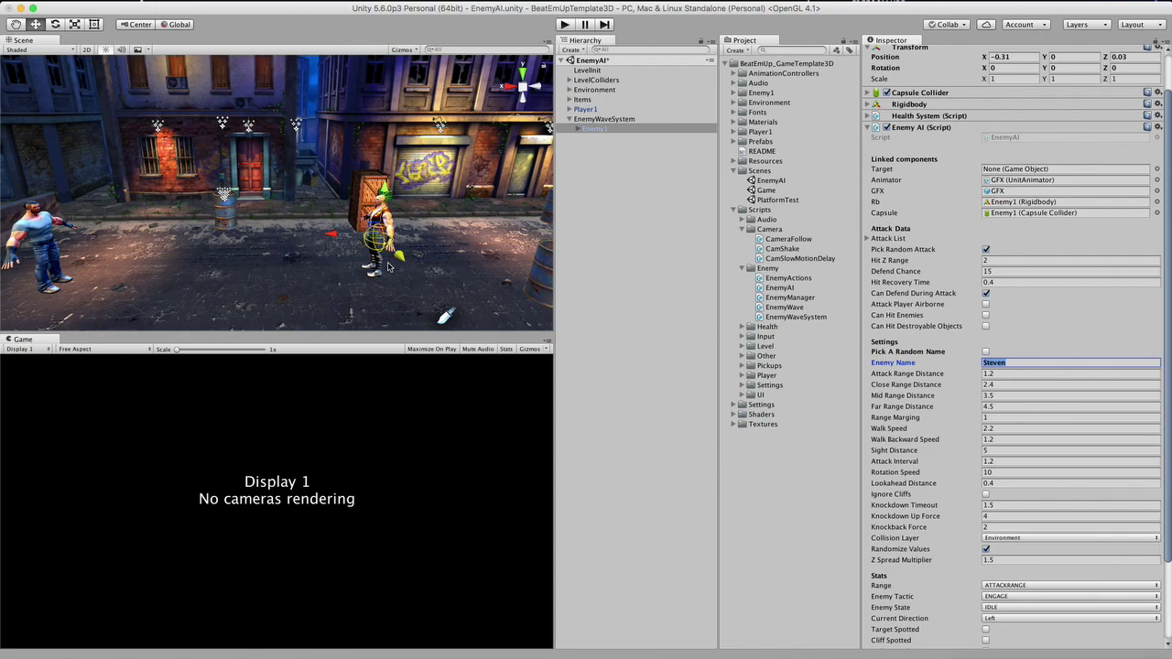
left_click(1023, 363)
double_click(1020, 362)
key("BackSpace")
left_click(985, 351)
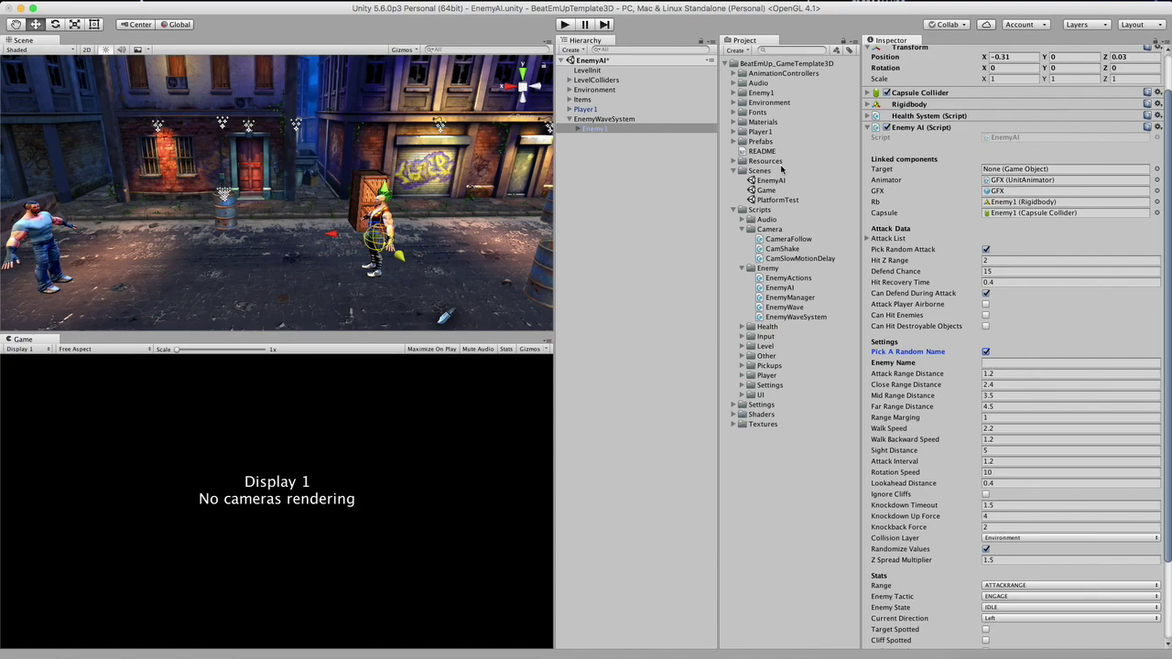
Start the game, walk the player toward Enemy1, and pause.
left_click(565, 24)
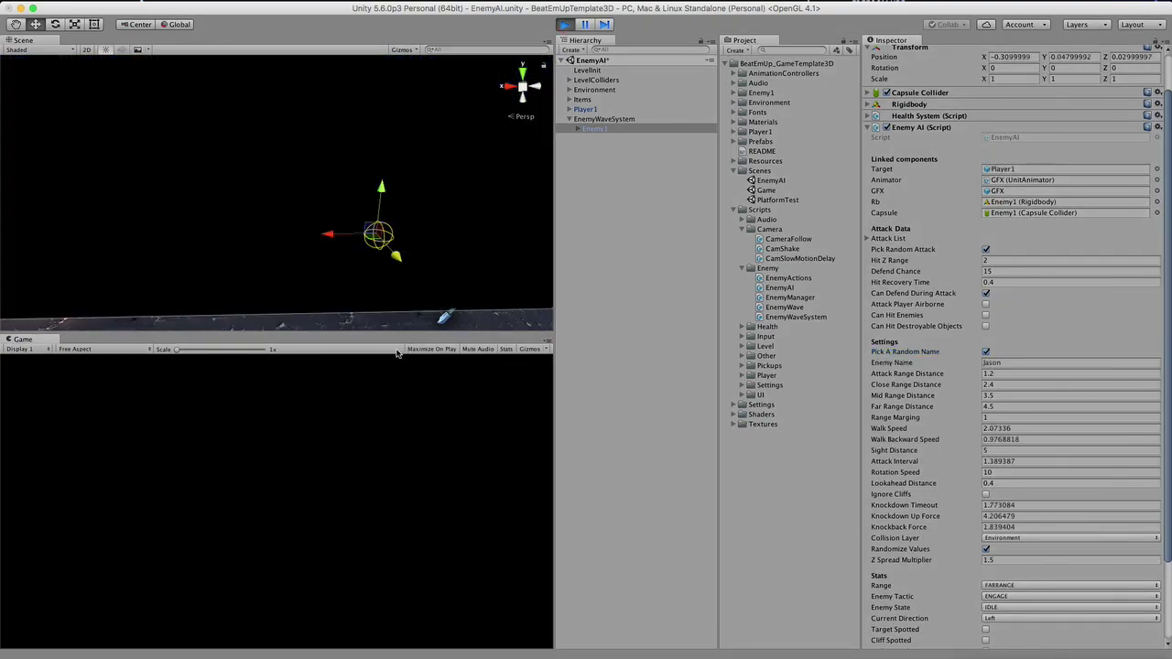
key("Right")
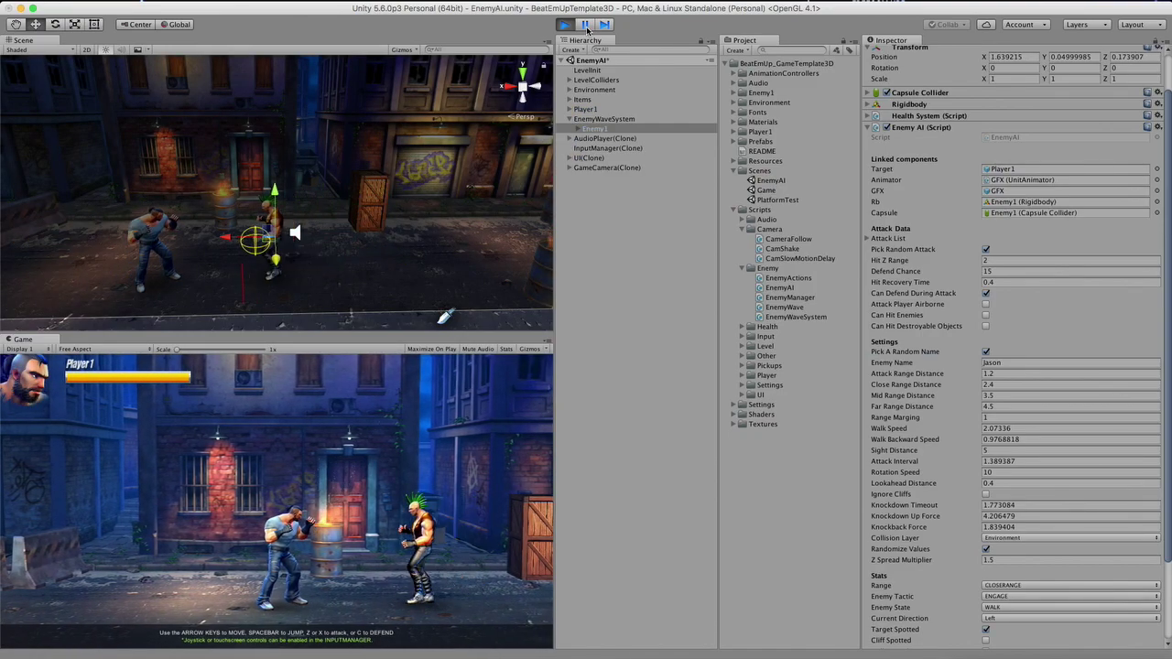
left_click(585, 25)
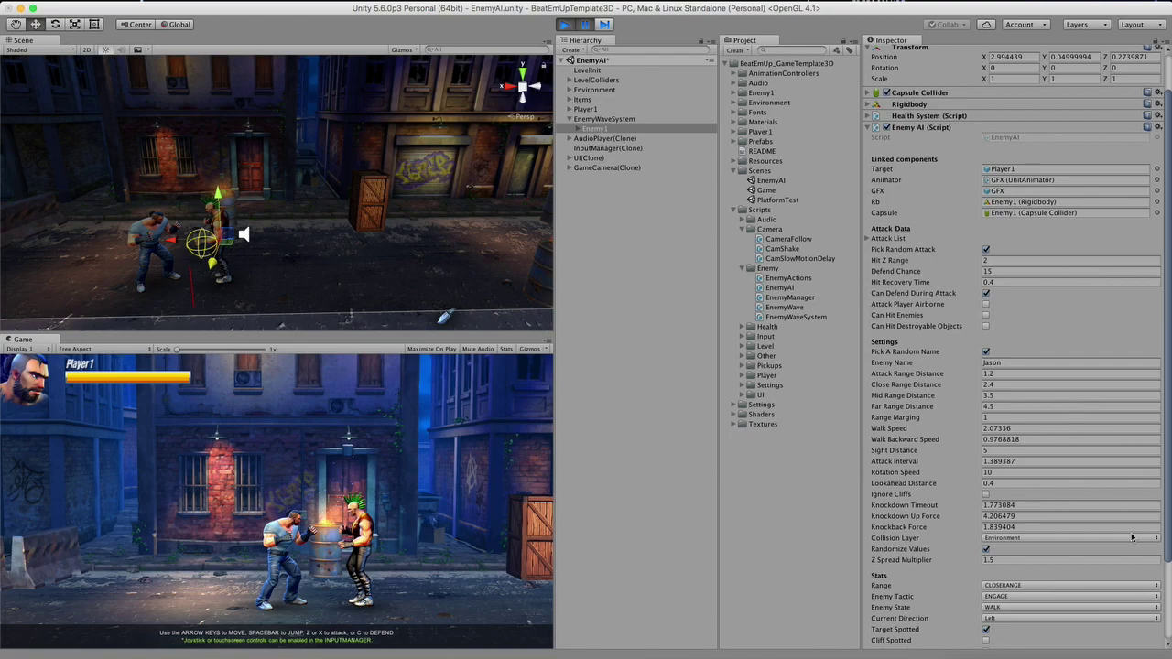
scroll(914, 496, "down", 5)
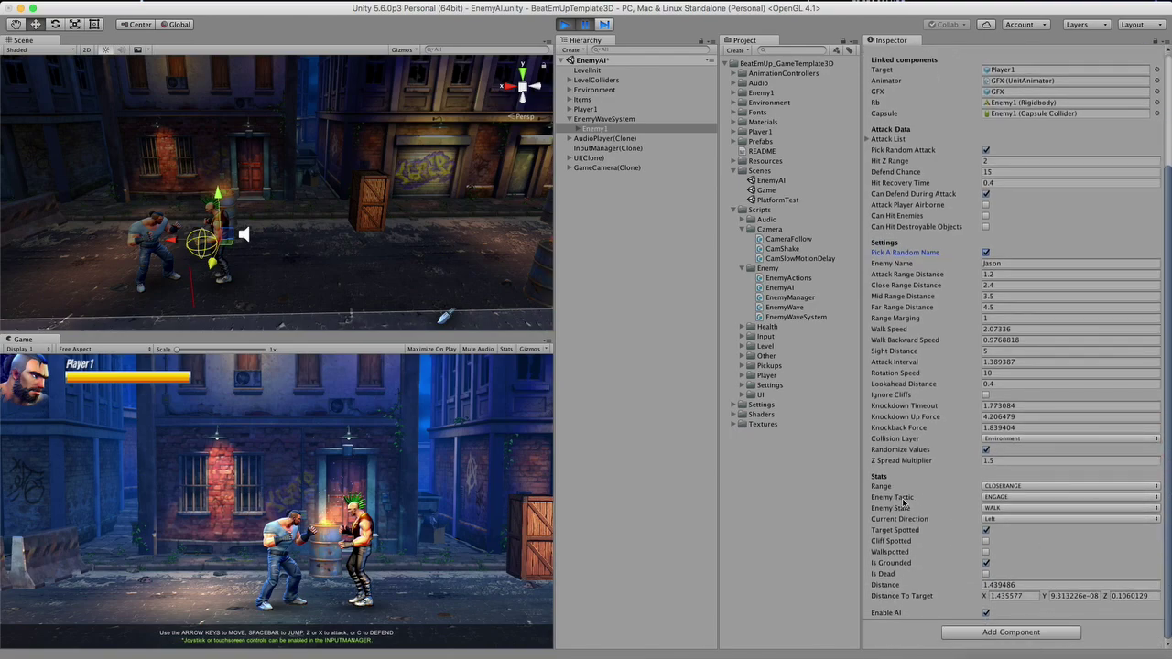
Set Enemy1's Enemy Tactic to KEEPCLOSEDISTANCE and check its Close Range Distance.
left_click(1010, 500)
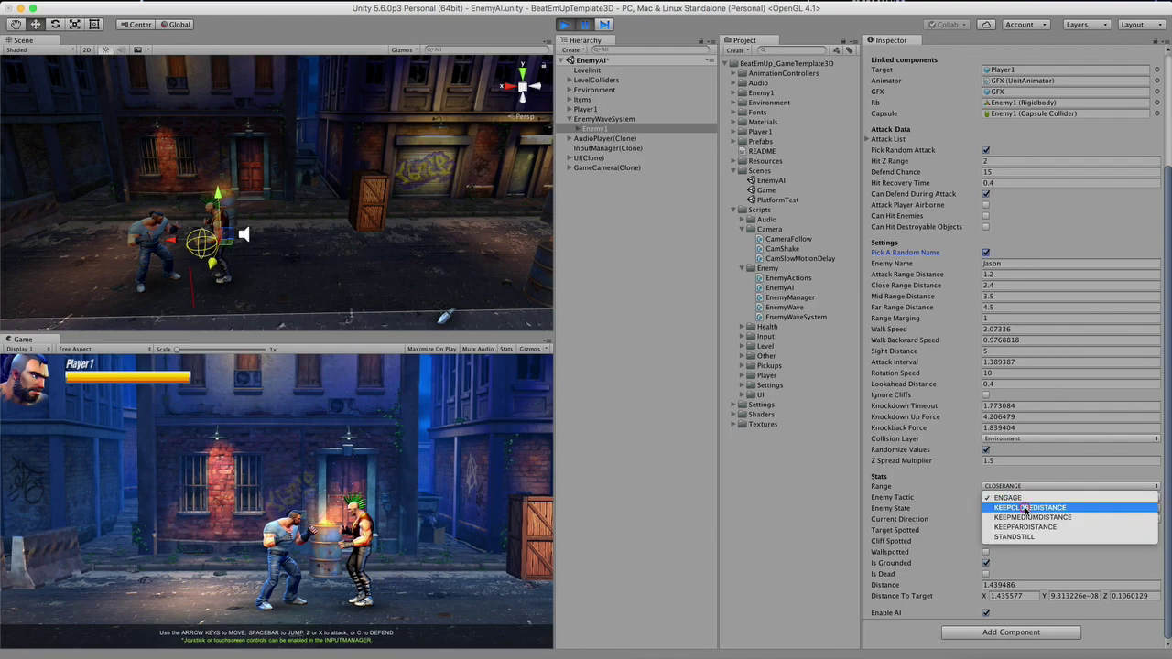
left_click(1026, 508)
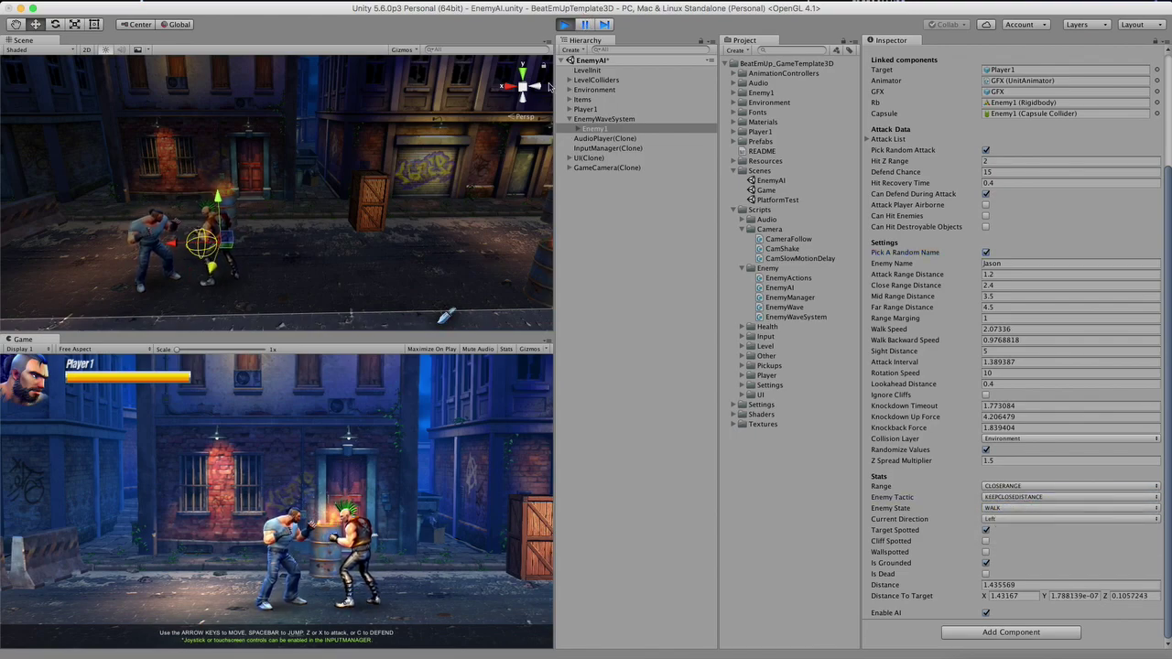
left_click(586, 25)
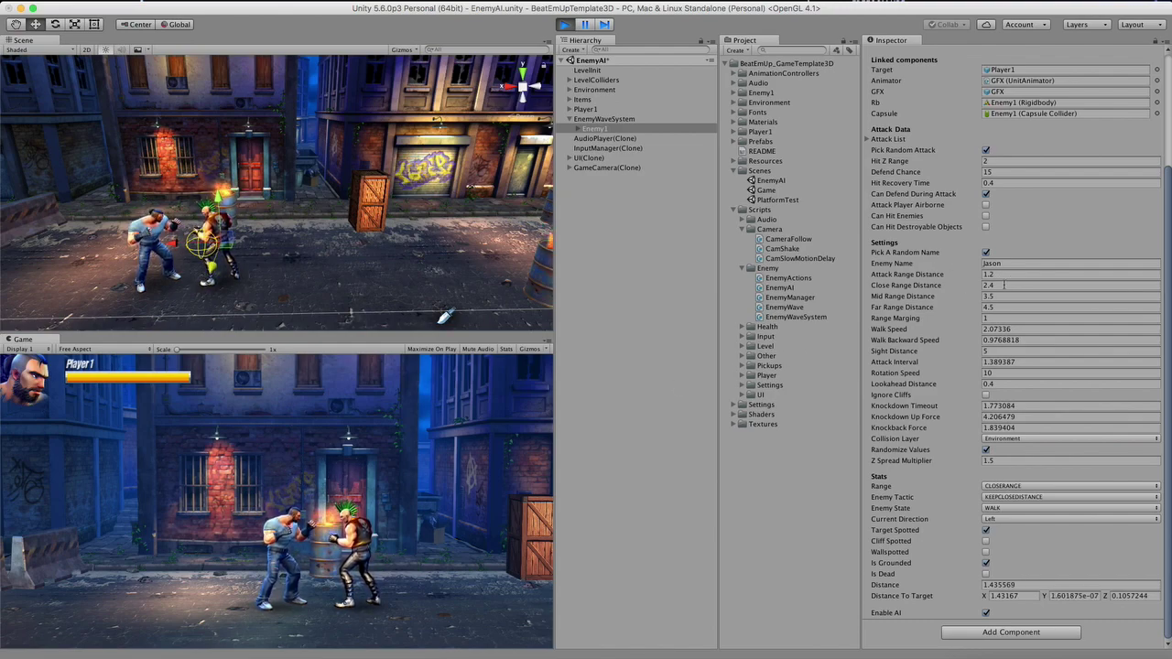
left_click(919, 290)
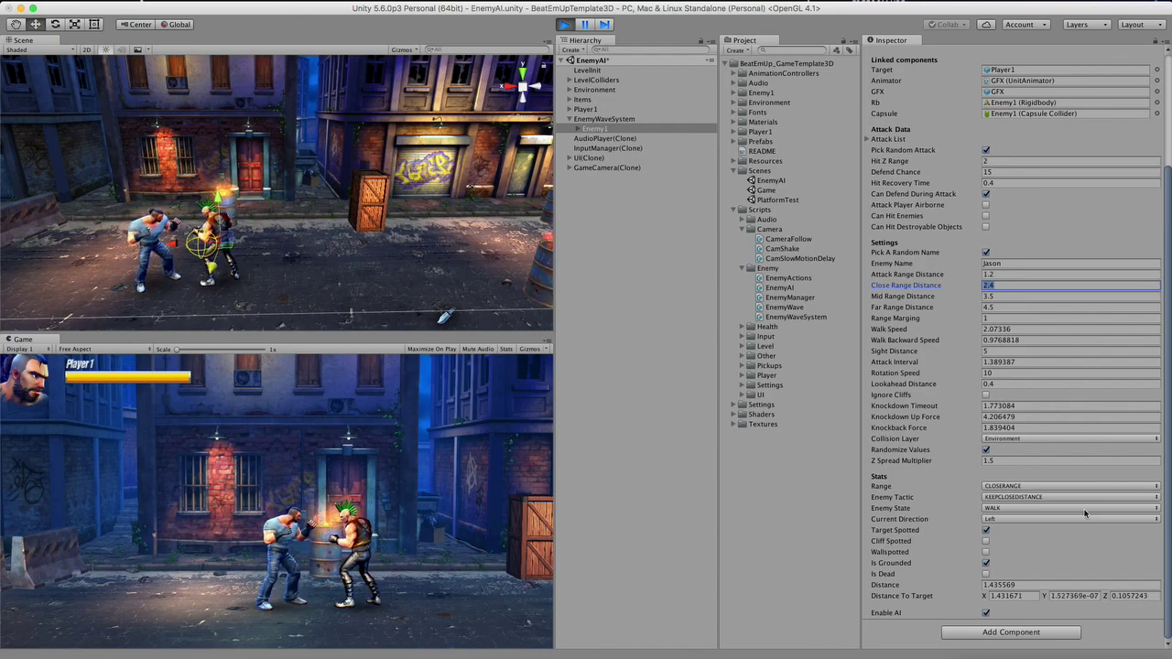
Switch the tactic to KEEPMEDIUMDISTANCE, then KEEPFARDISTANCE with Far Range Distance 4.5.
left_click(1028, 499)
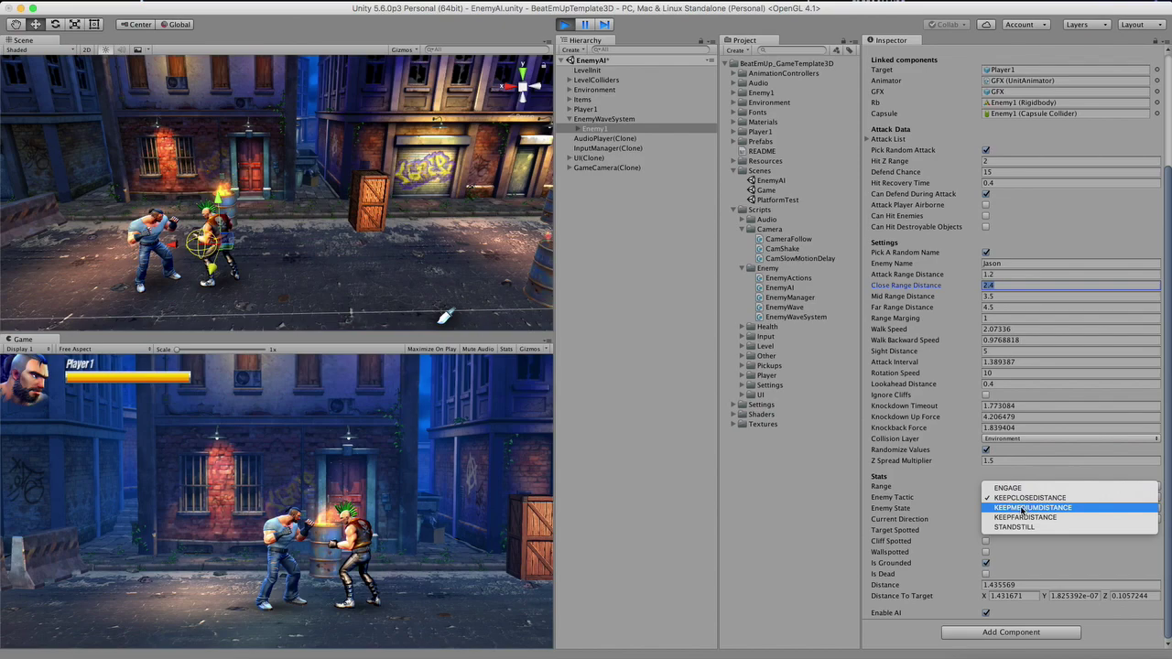
left_click(1023, 508)
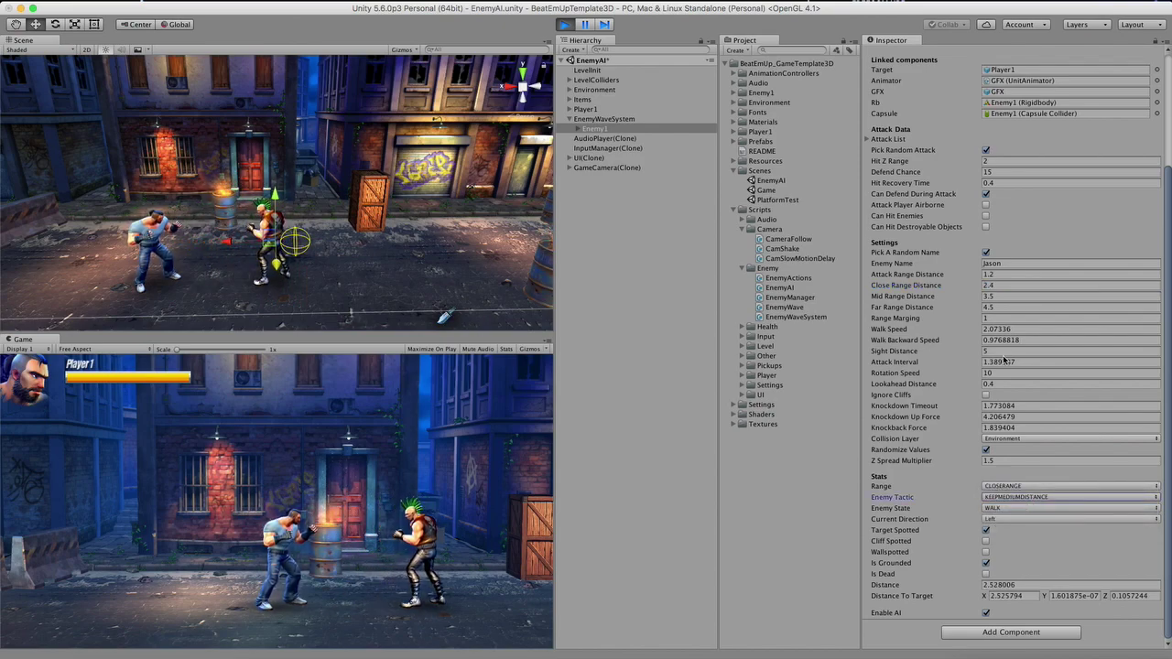
left_click(996, 296)
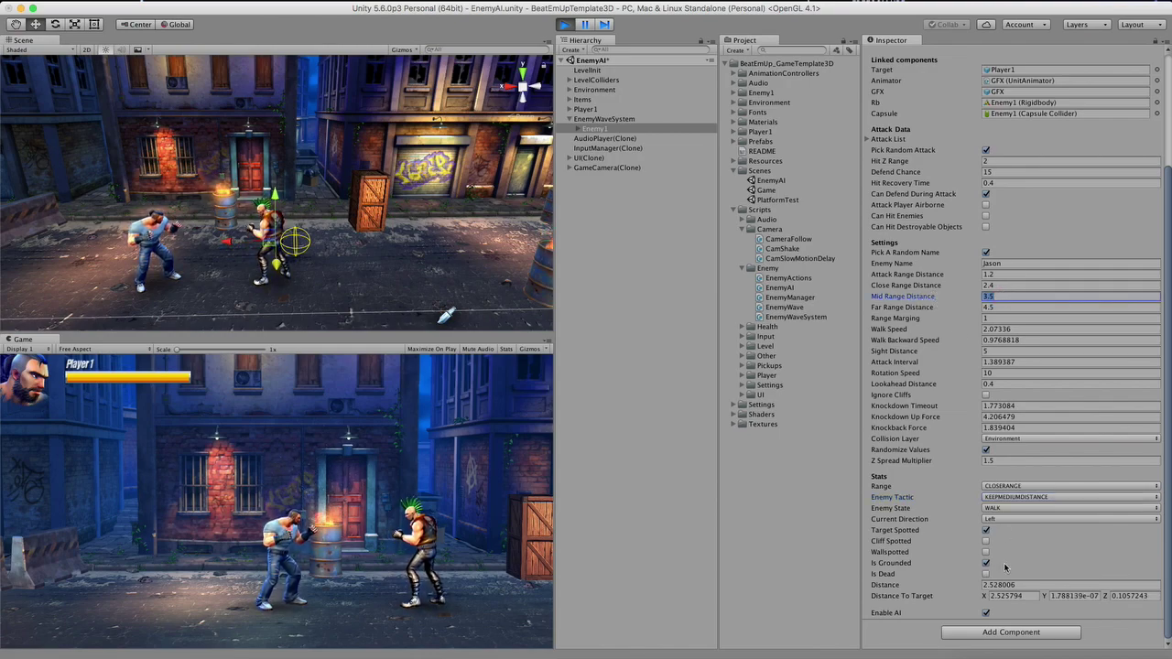
left_click(1011, 501)
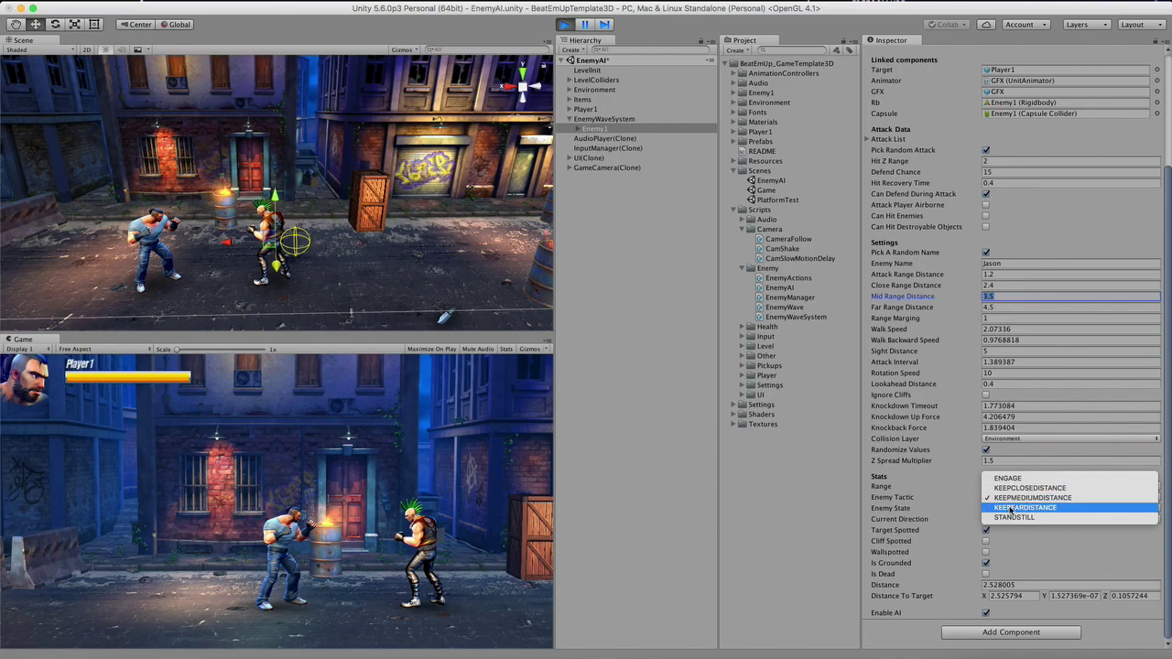
left_click(1005, 508)
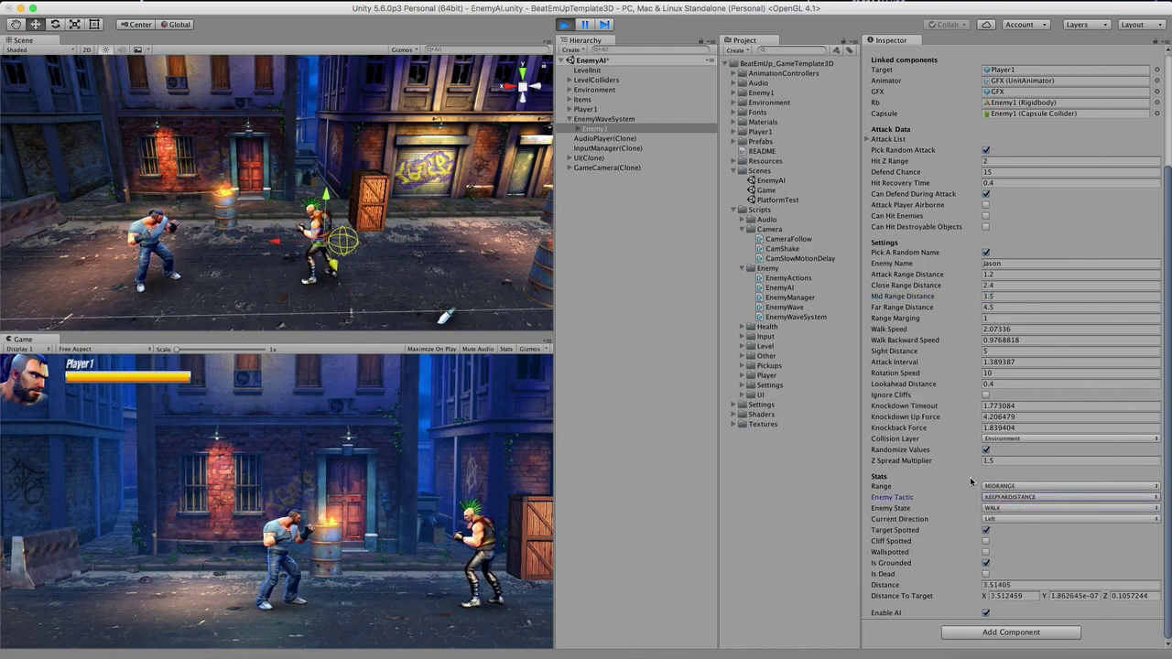
left_click(1003, 308)
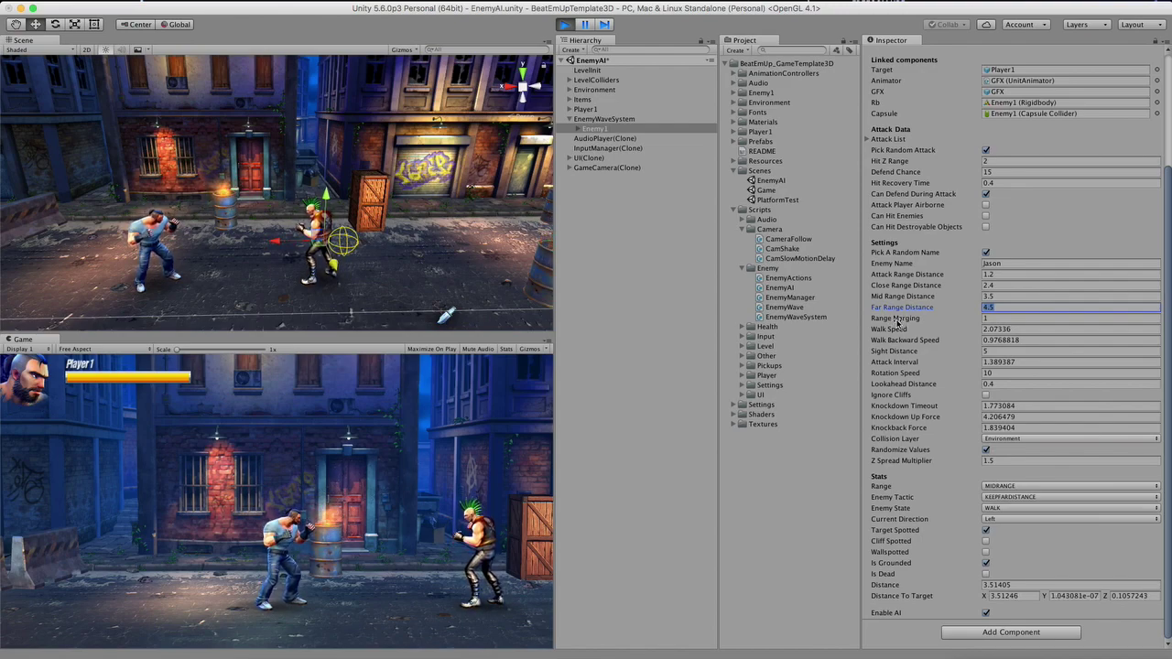
Walk the player back and forth with the arrow keys to watch Enemy1 keep its distance.
left_click(318, 517)
key("Right")
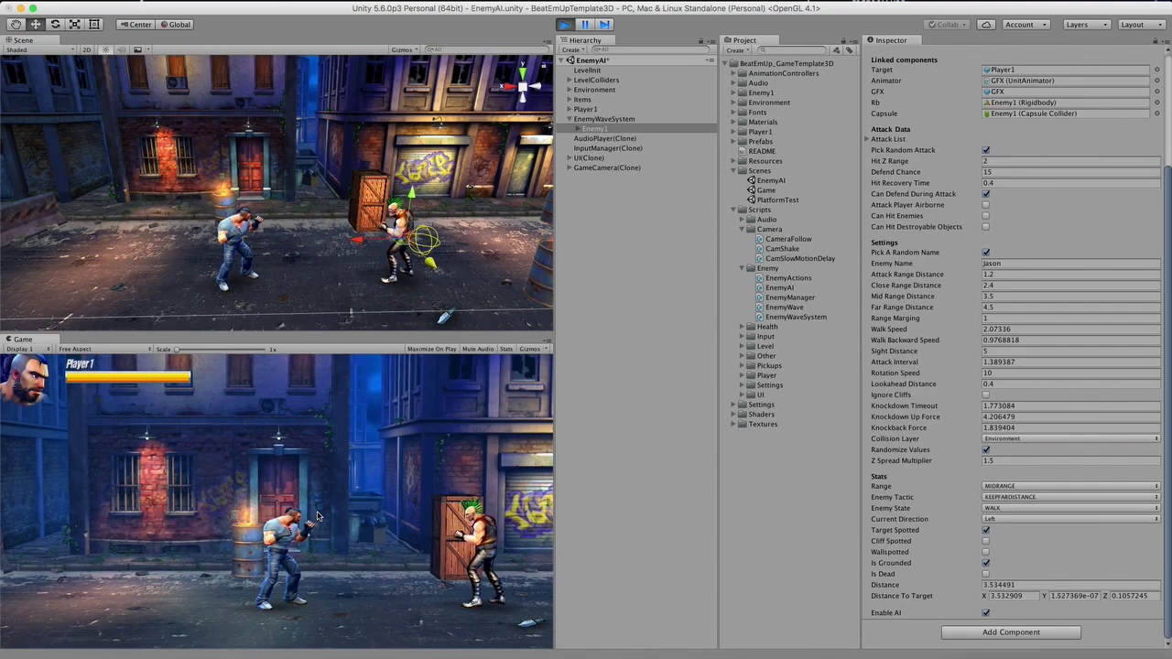
key("Left")
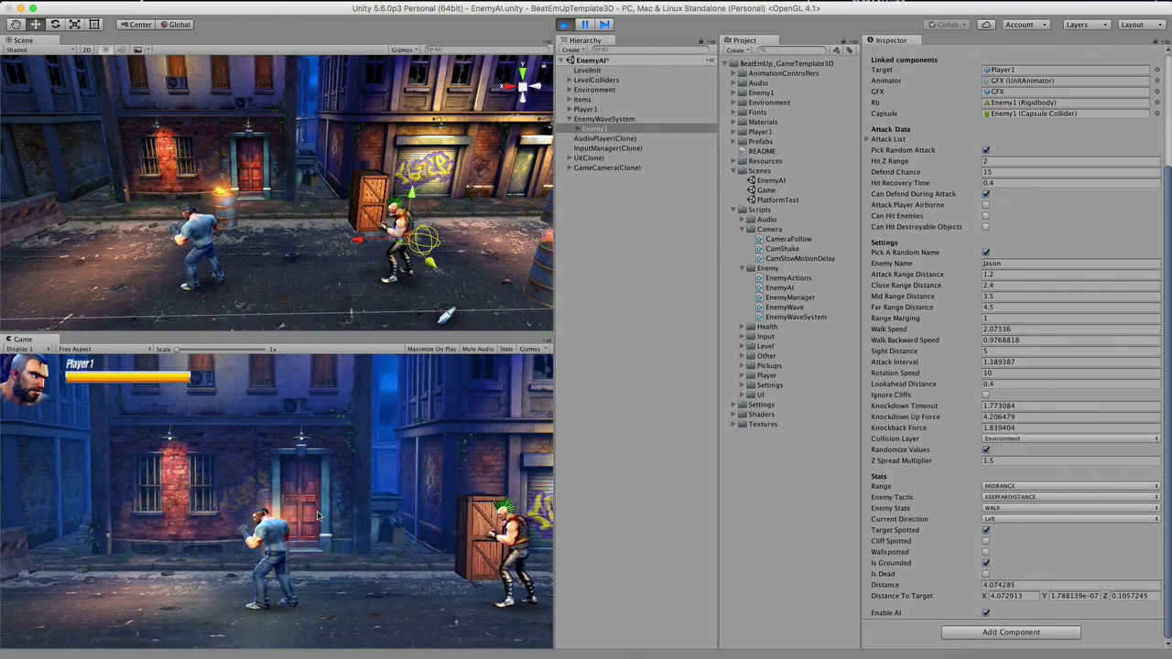
key("Left")
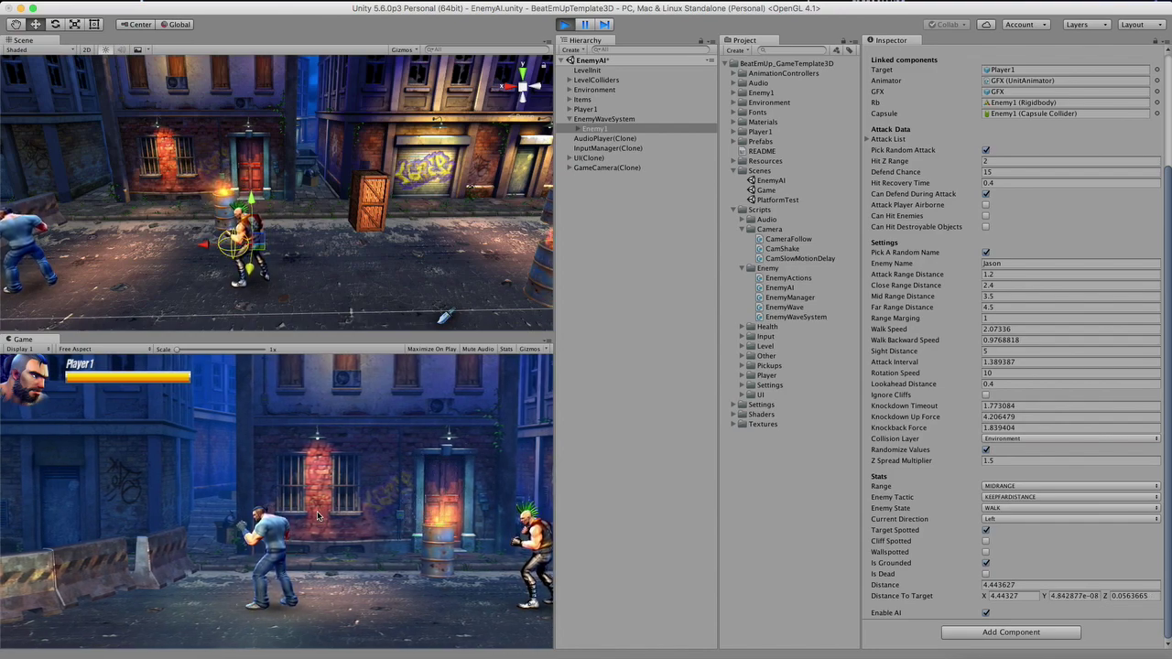
key("Right")
key("Left")
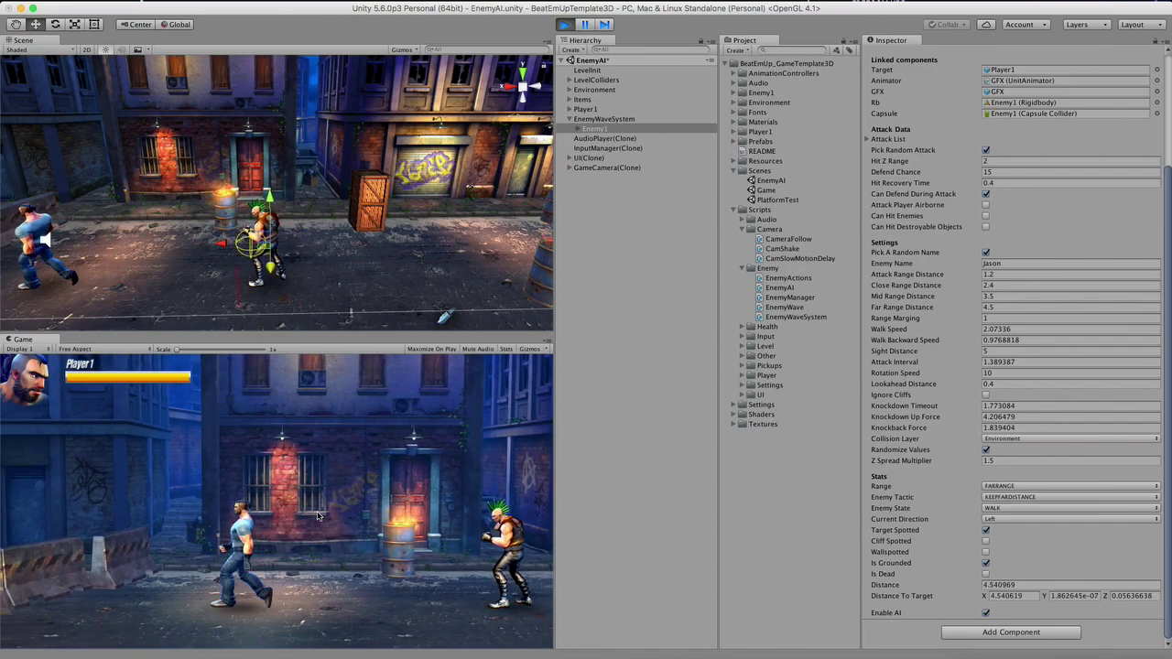
key("Right")
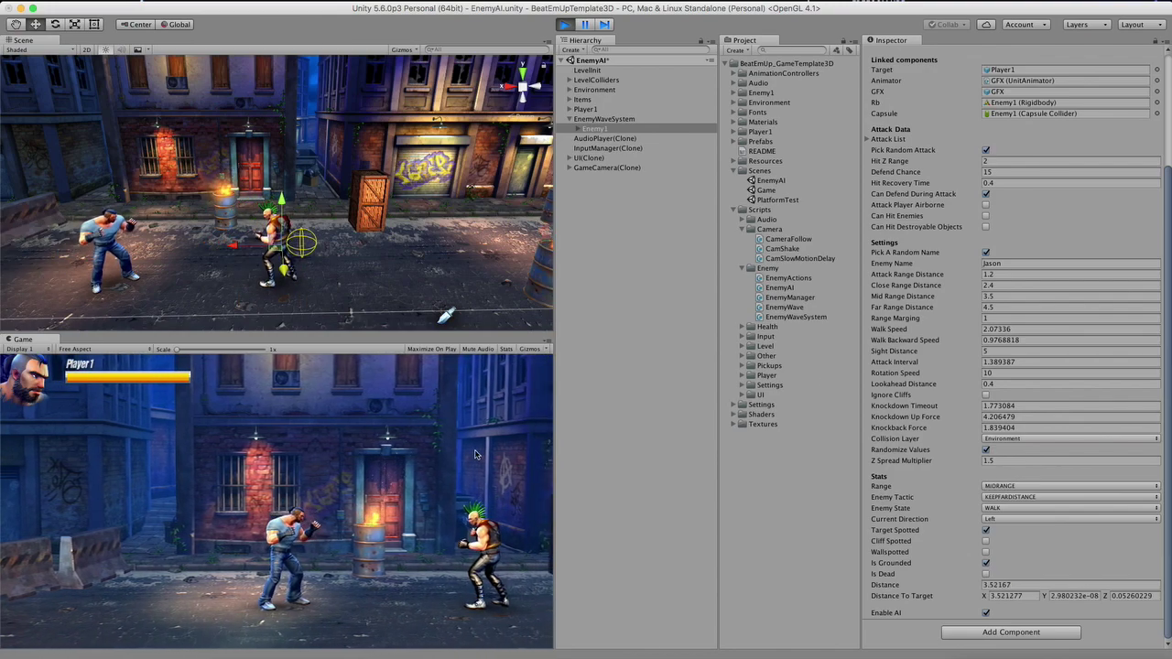
Set Range Marging to 0, observe, then change it back to 1.
left_click(991, 317)
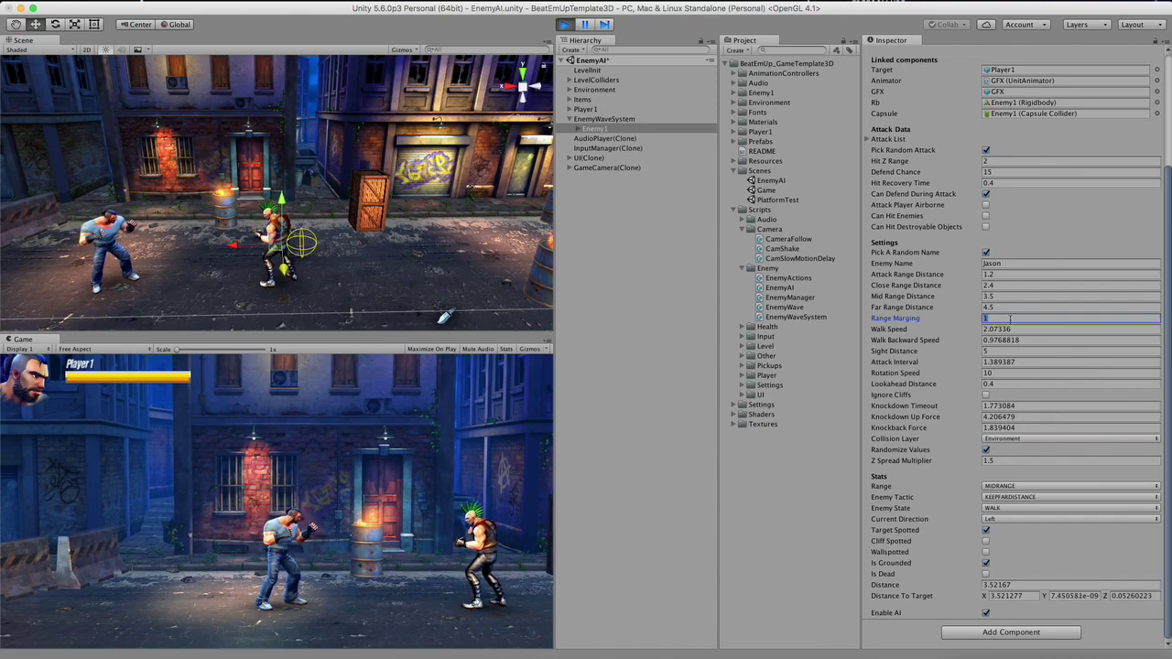
type("0")
key("Return")
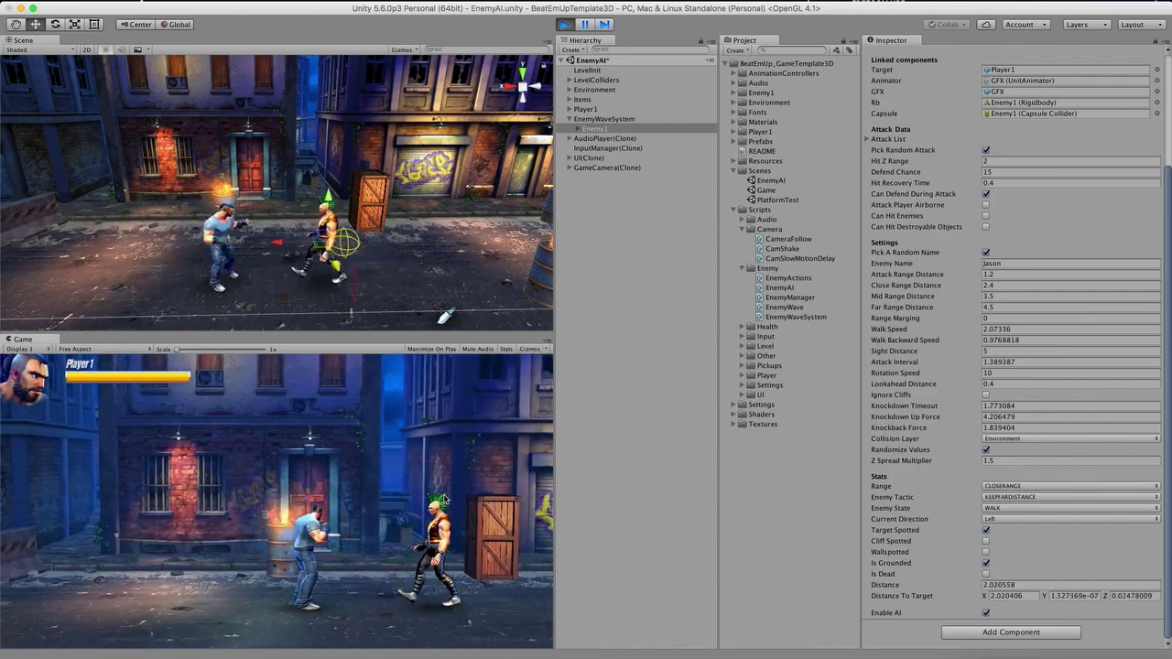
left_click(998, 318)
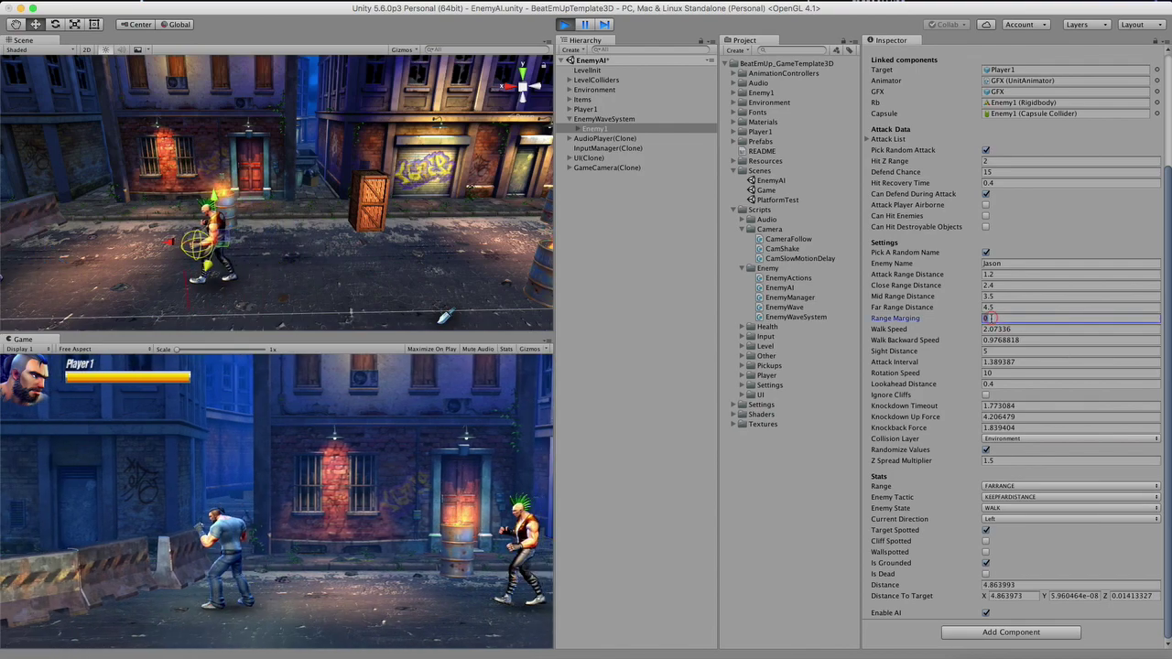
type("1")
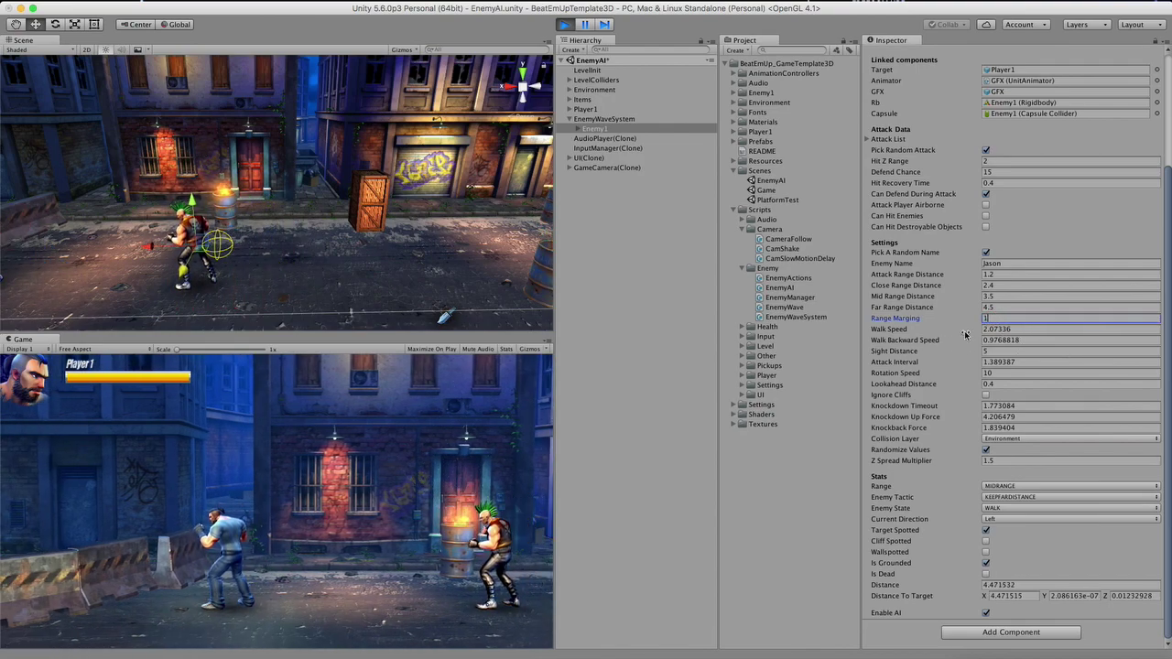
Commit Range Marging 1 and set Enemy1's Walk Speed to 2 during the test run.
left_click(1028, 329)
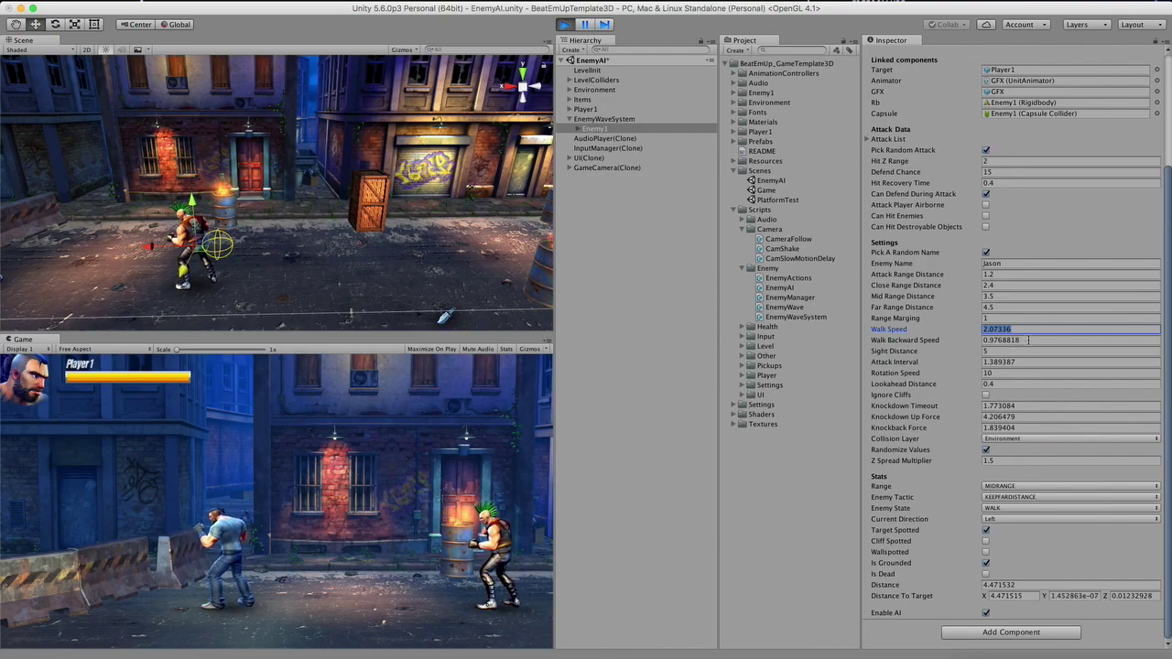
type("2")
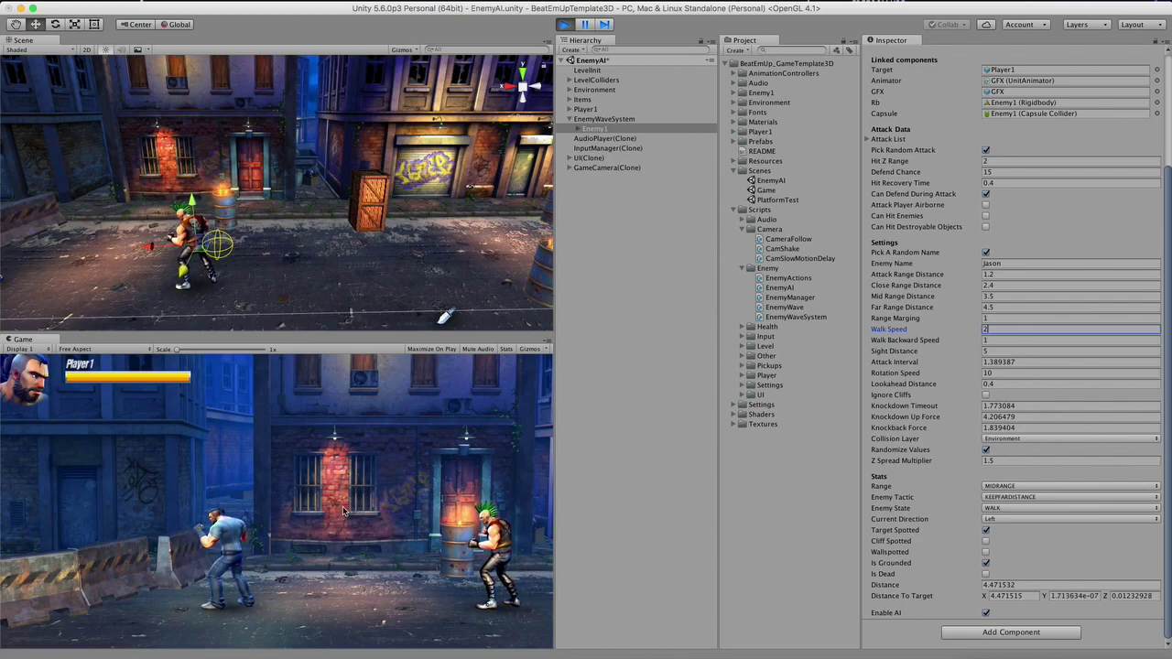
left_click(359, 467)
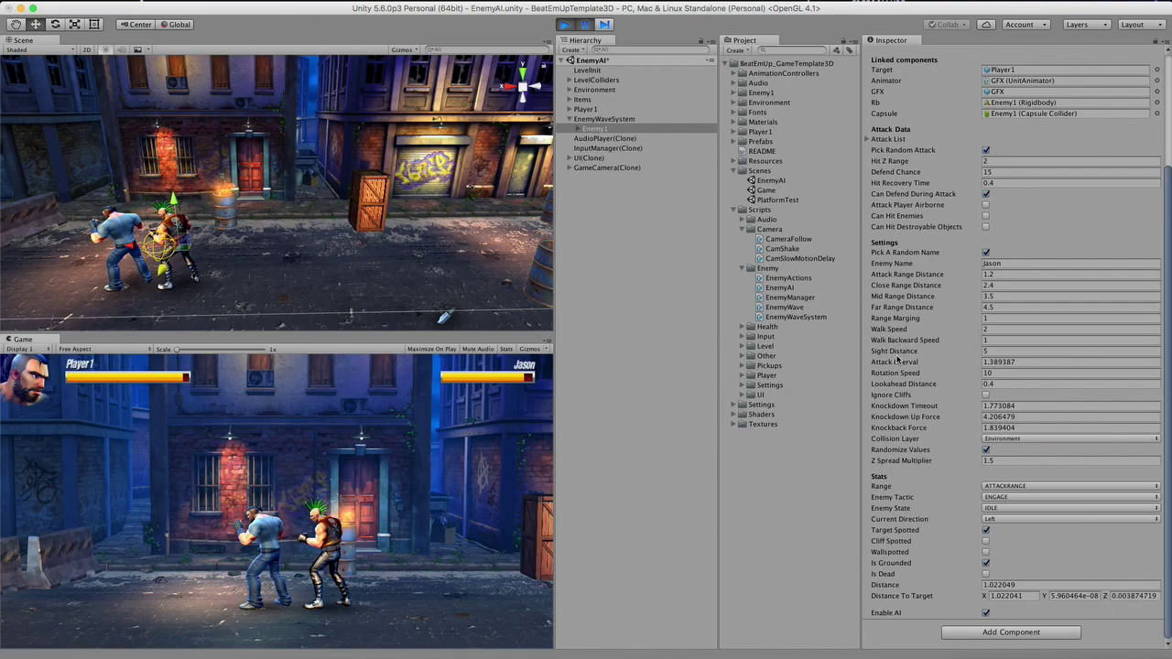
Restart play mode and walk Player1 right to watch Enemy1 approach and fight.
left_click(566, 25)
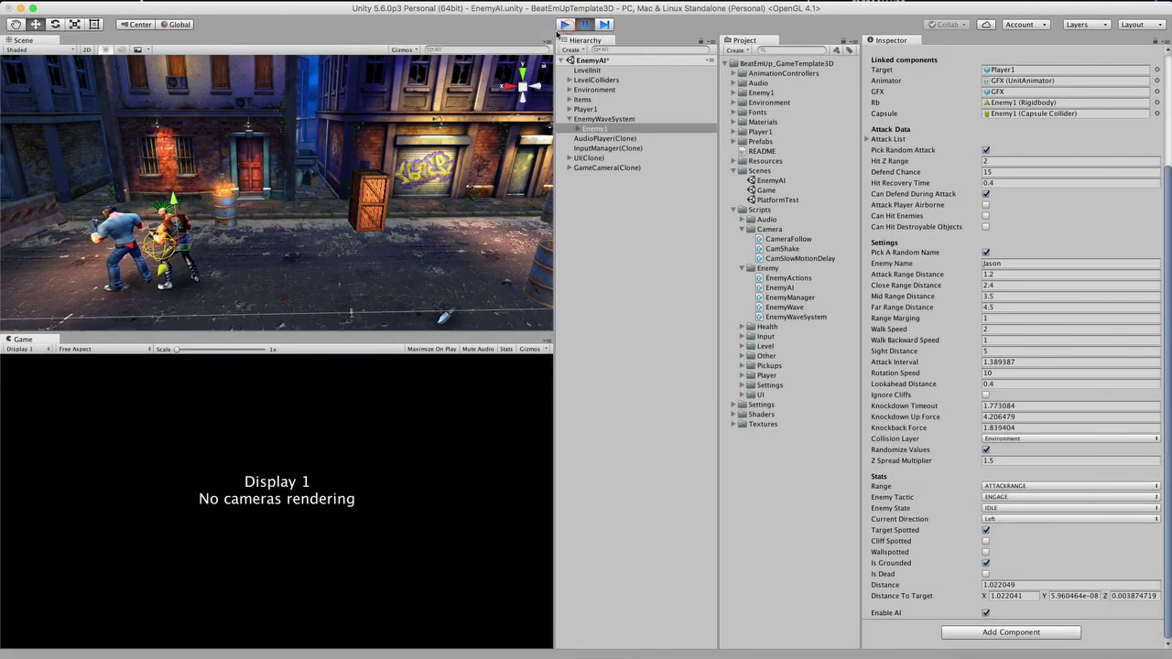
left_click(564, 25)
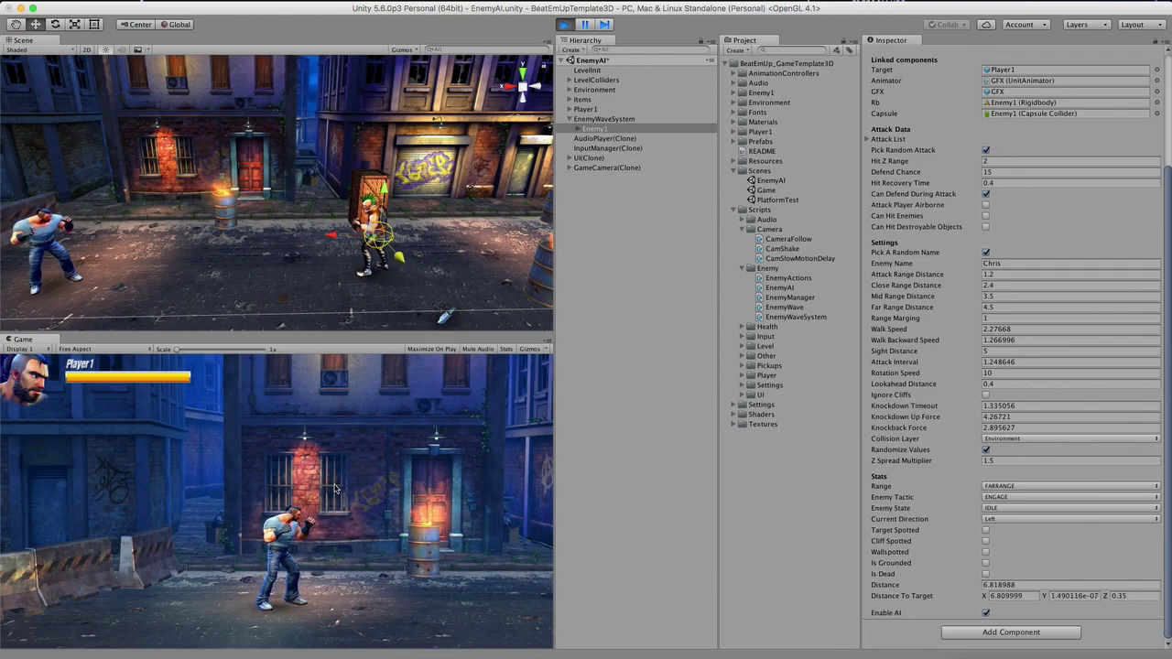
key("Right")
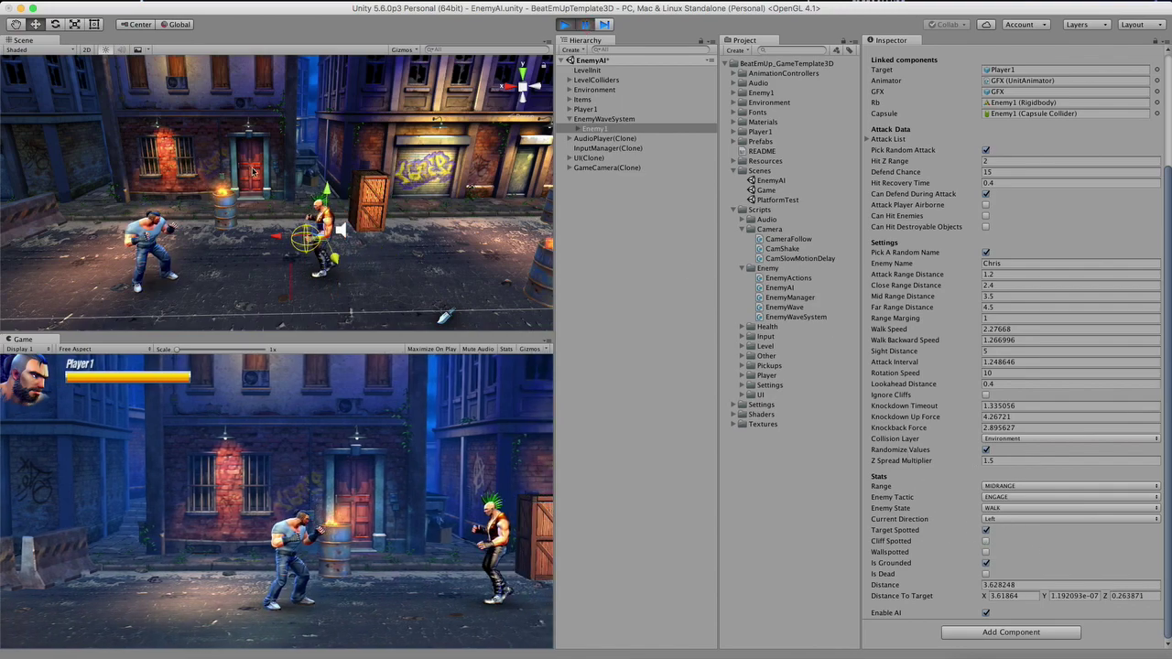
left_click(565, 25)
Change Enemy1's Sight Distance from 5 to 50 and start a new test run.
left_click(565, 26)
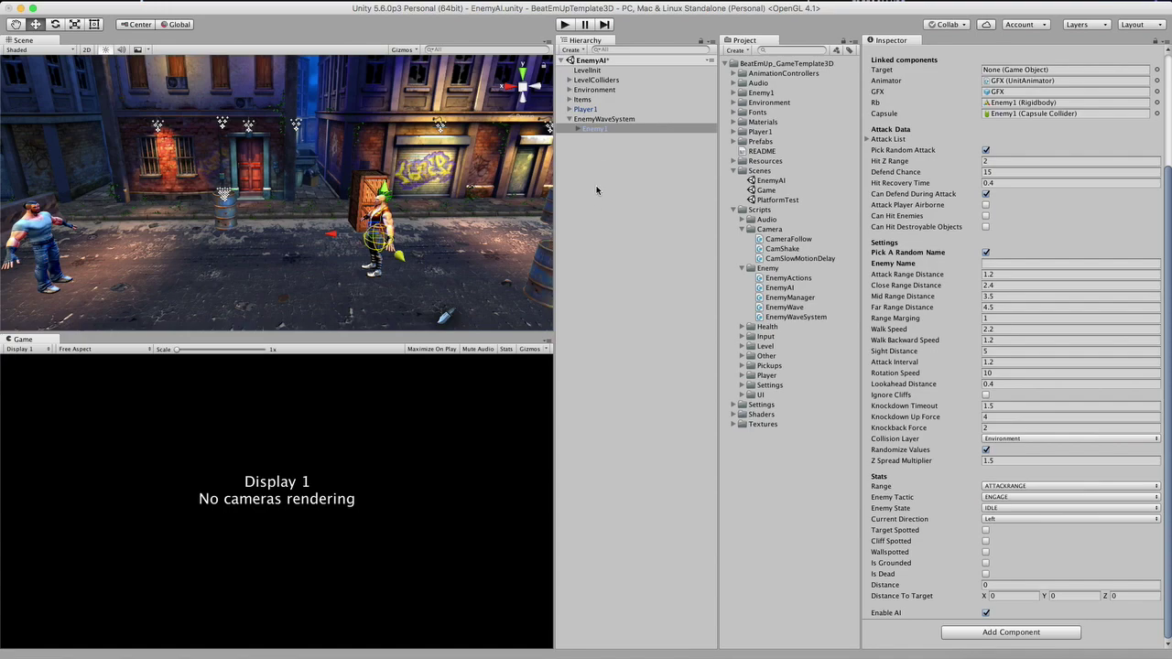
left_click(990, 353)
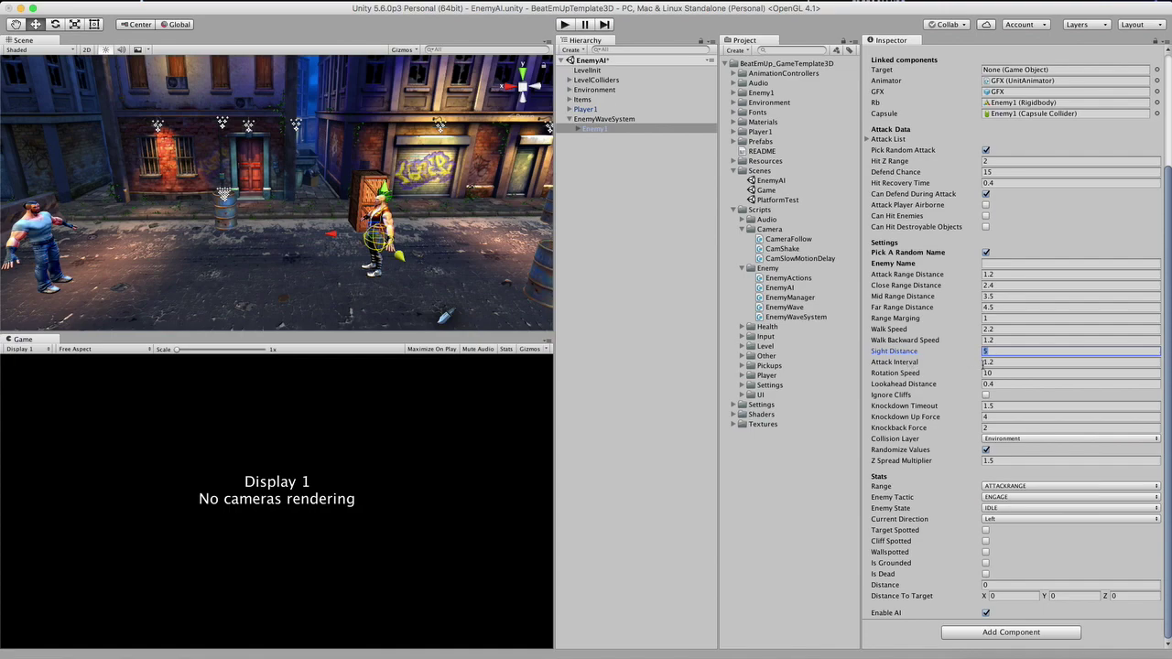
left_click(1002, 363)
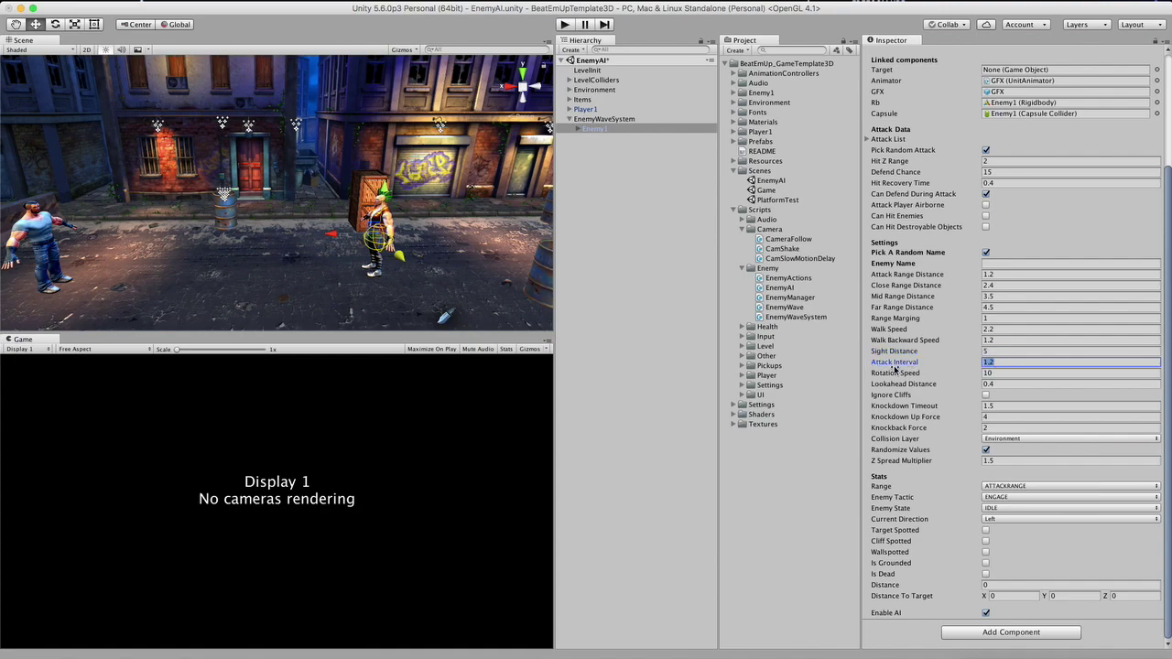
left_click(989, 351)
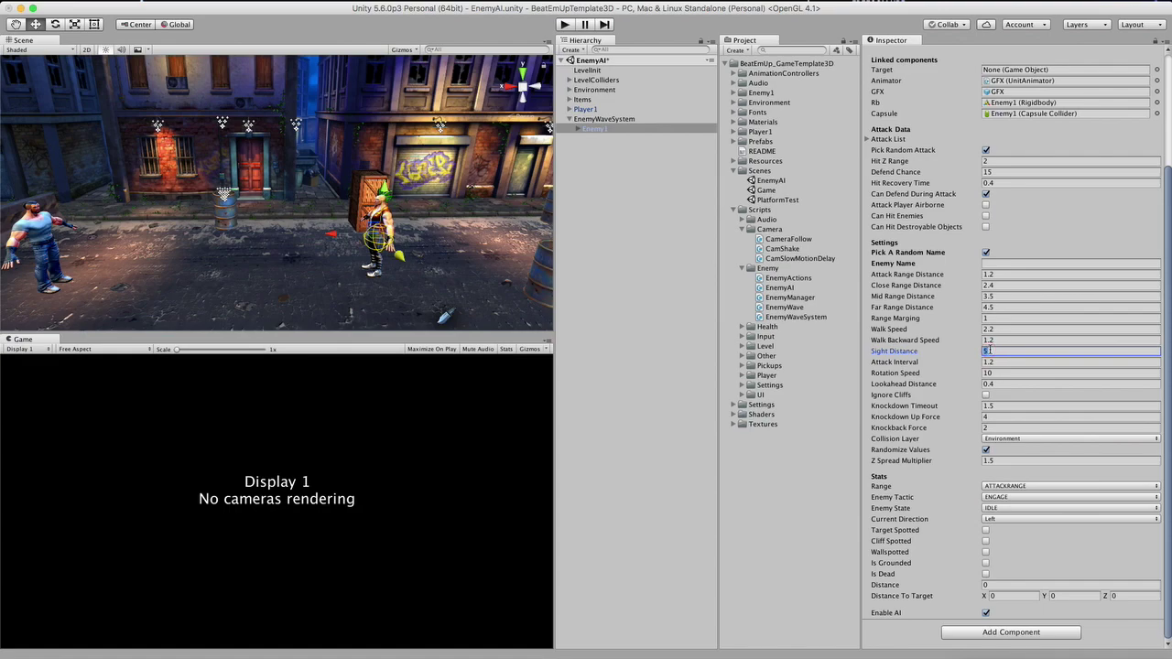
type("50")
left_click(564, 24)
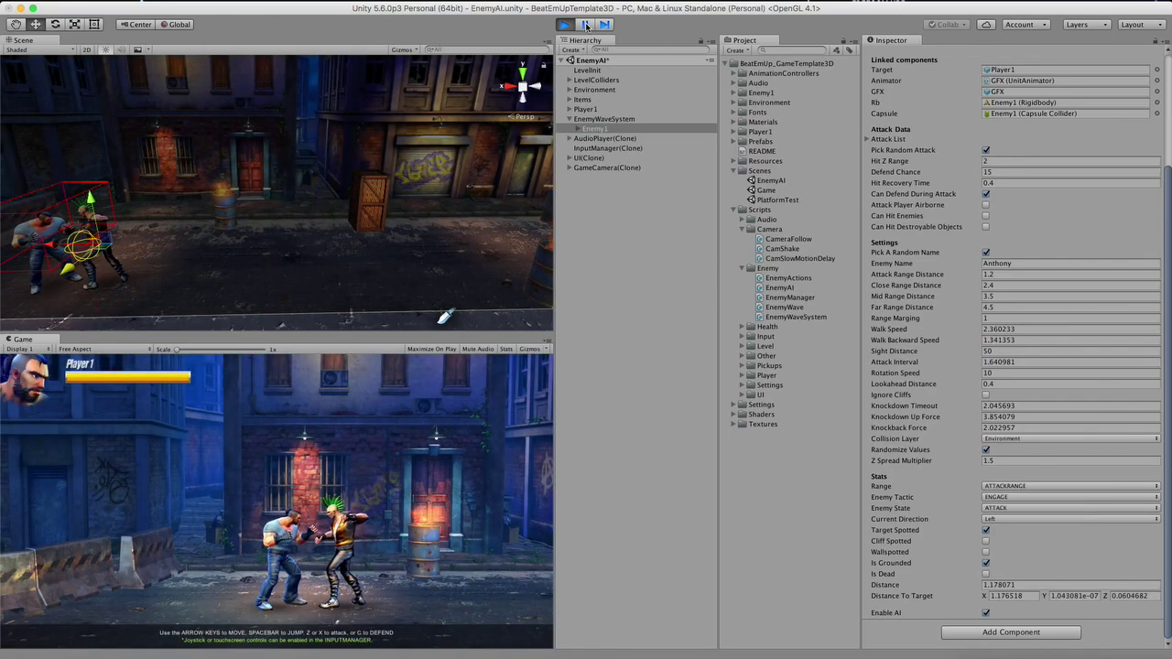
Set Player1's Player Combat Knockdown Hit Count to 100, then reselect Enemy1.
left_click(586, 109)
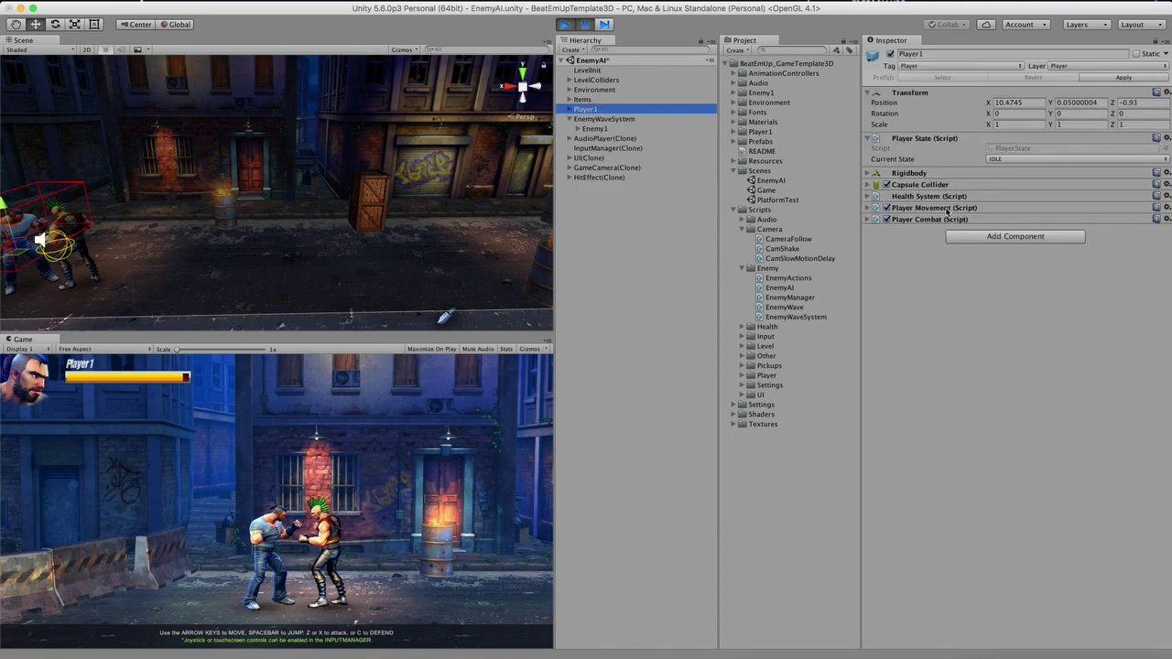
left_click(925, 197)
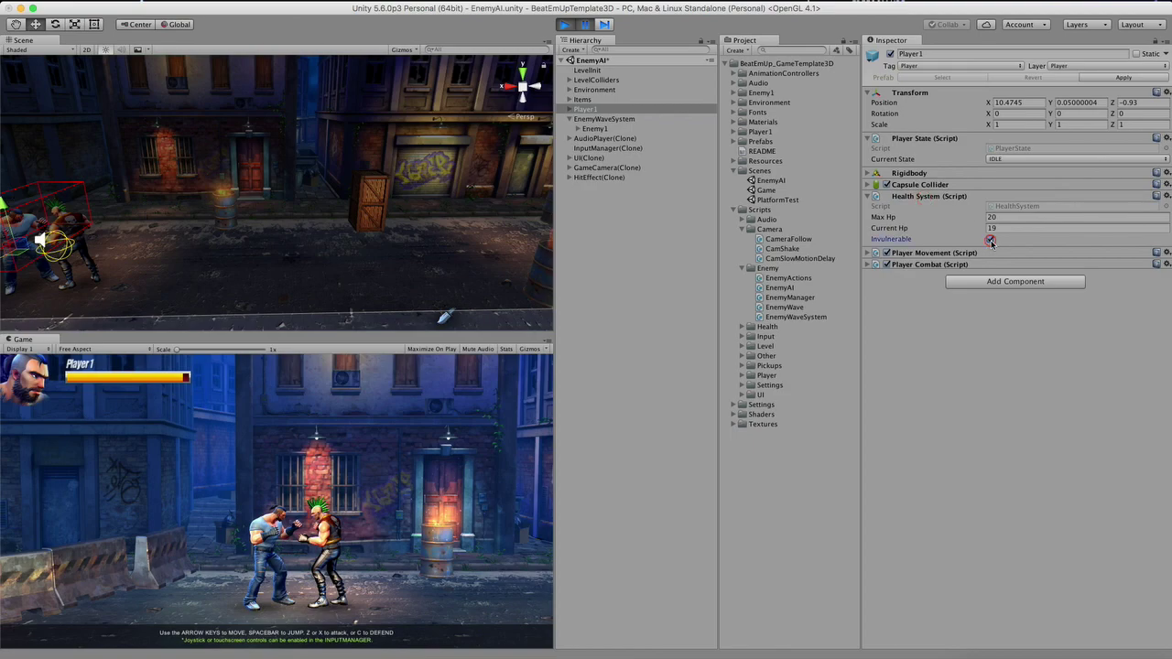
left_click(909, 197)
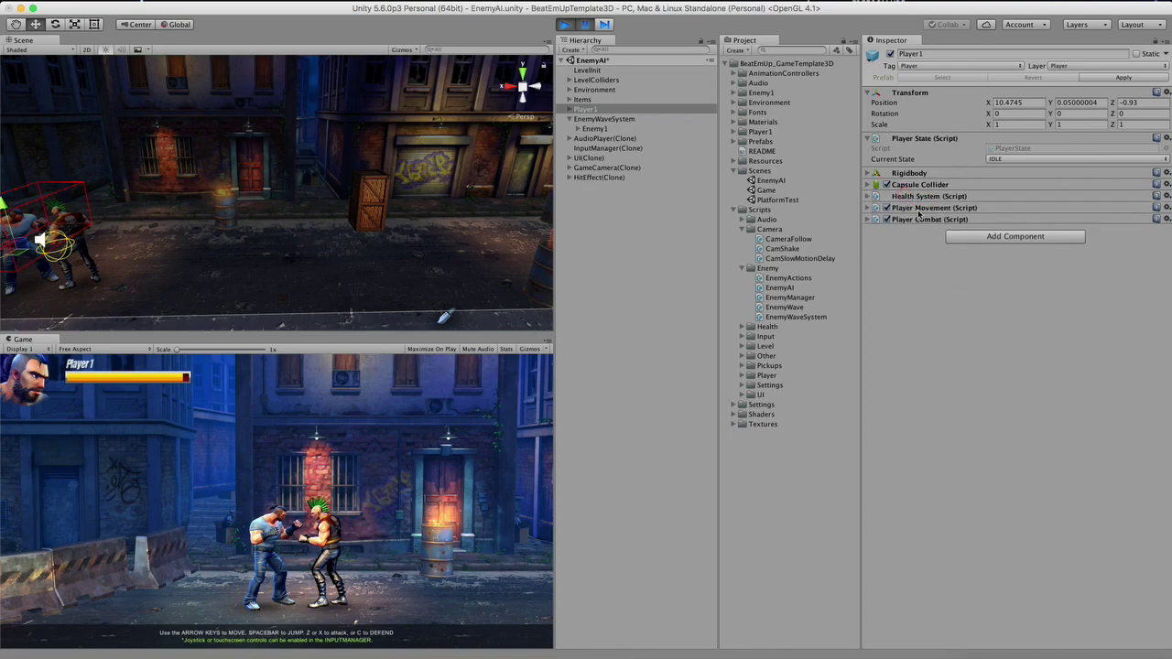
left_click(920, 220)
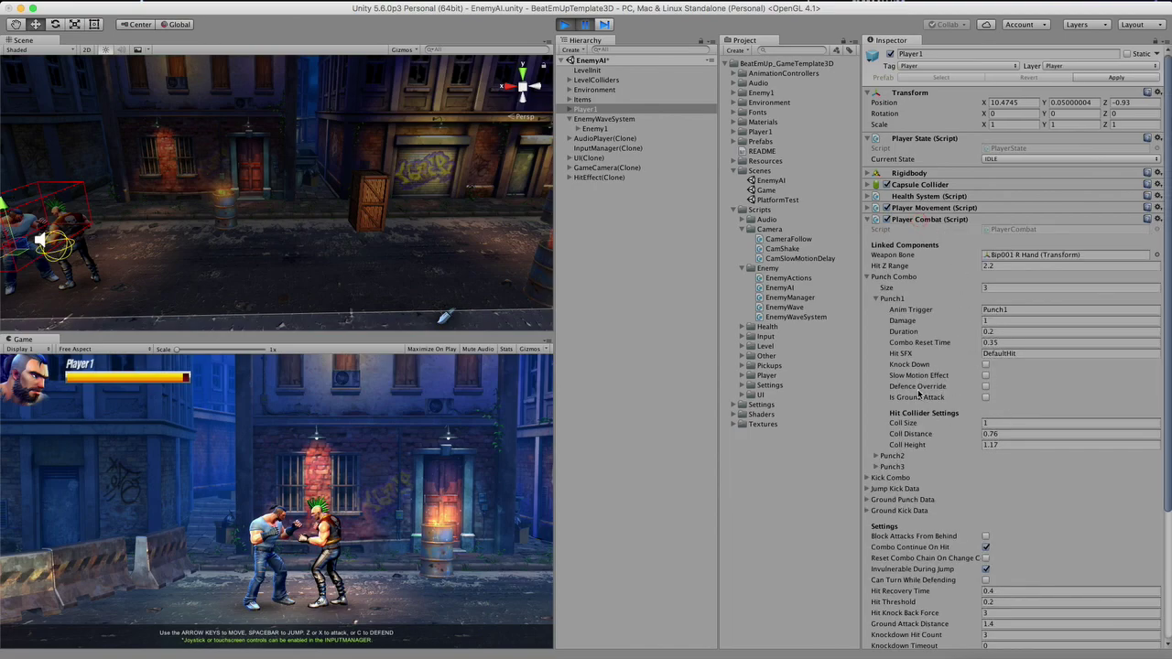
left_click(877, 301)
left_click(866, 277)
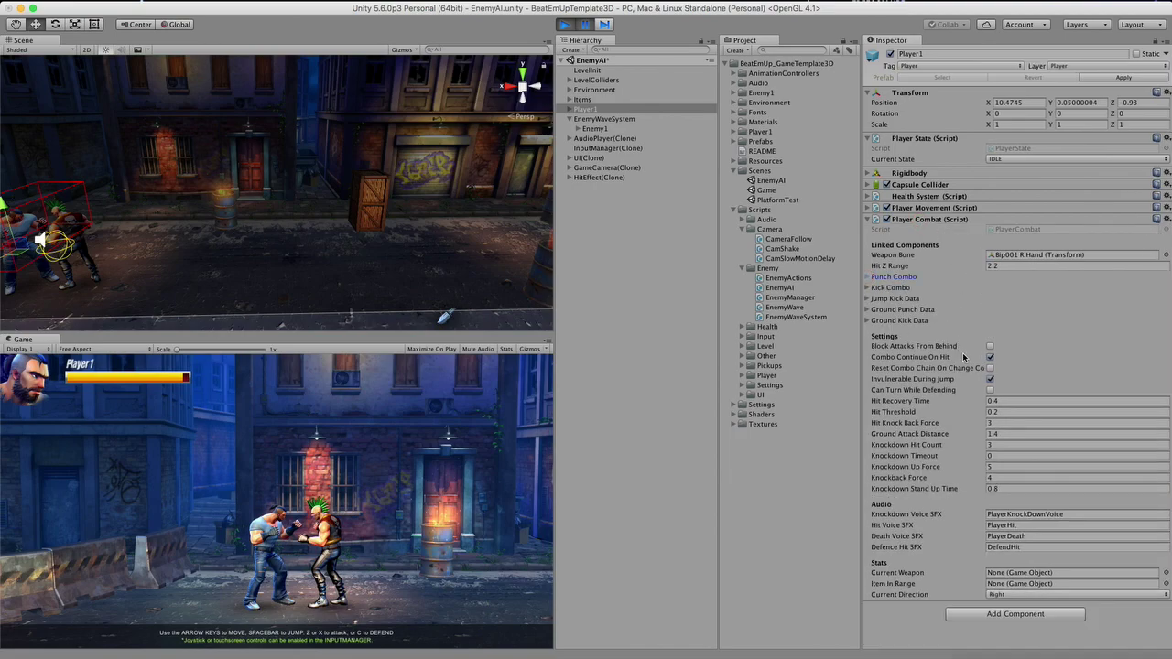
left_click(998, 445)
key("Return")
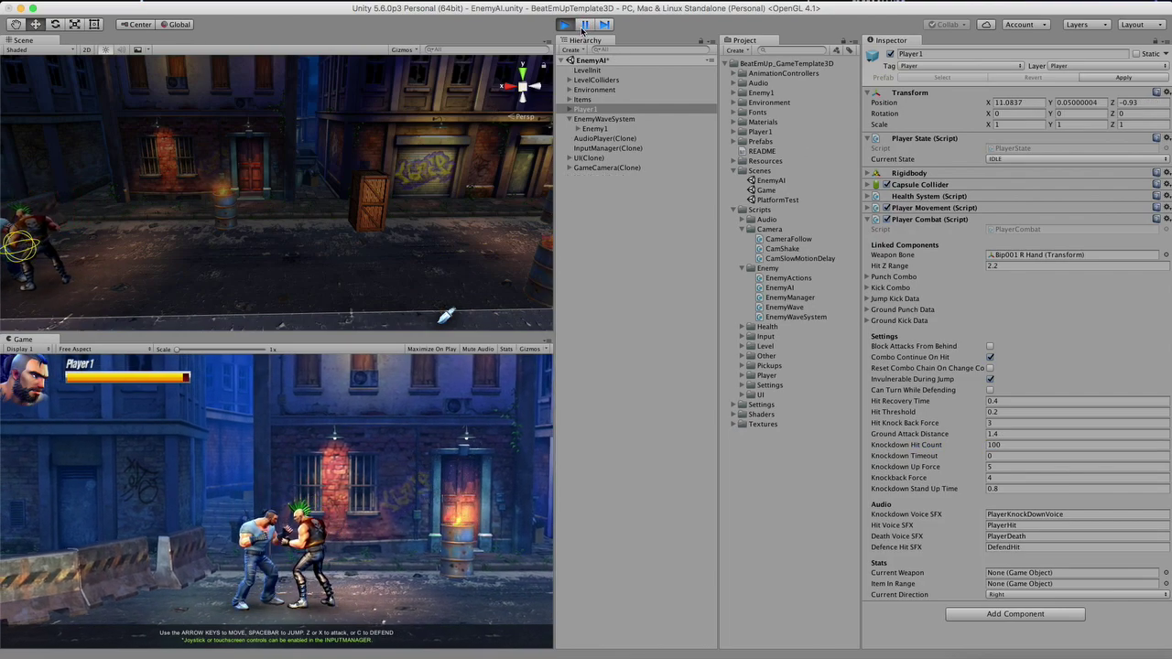
left_click(586, 121)
left_click(595, 130)
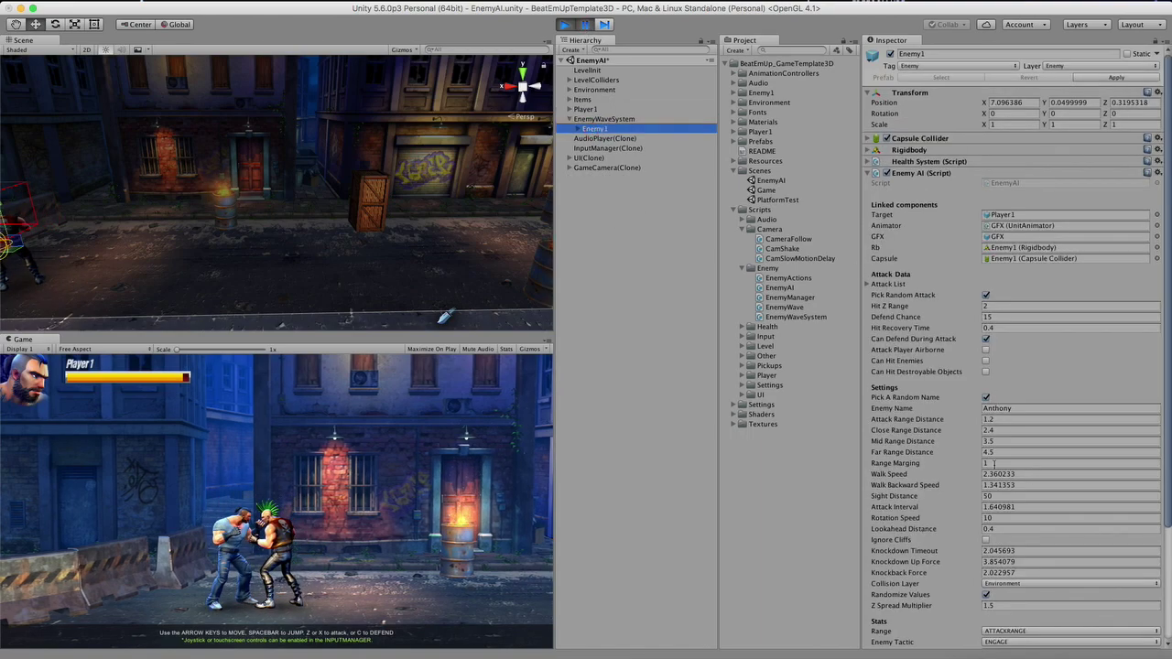
Set Enemy1's Attack Interval to 0 during play and pause to observe the enemy.
left_click(1025, 507)
type("0")
left_click(586, 26)
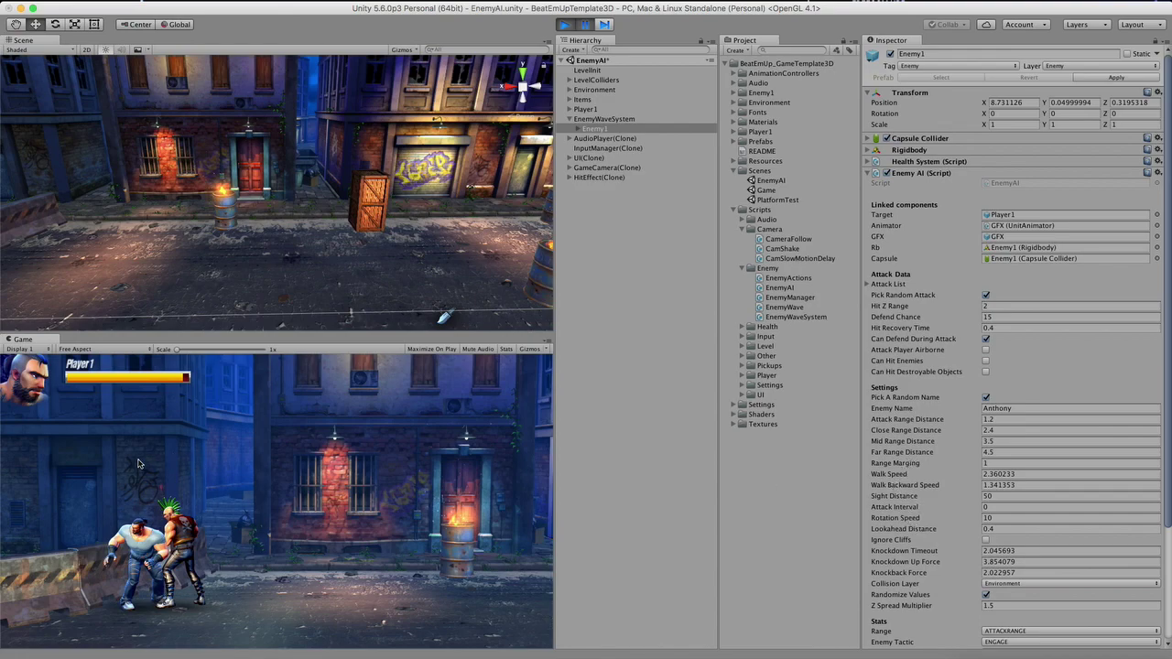
left_click(1003, 518)
scroll(935, 415, "down", 4)
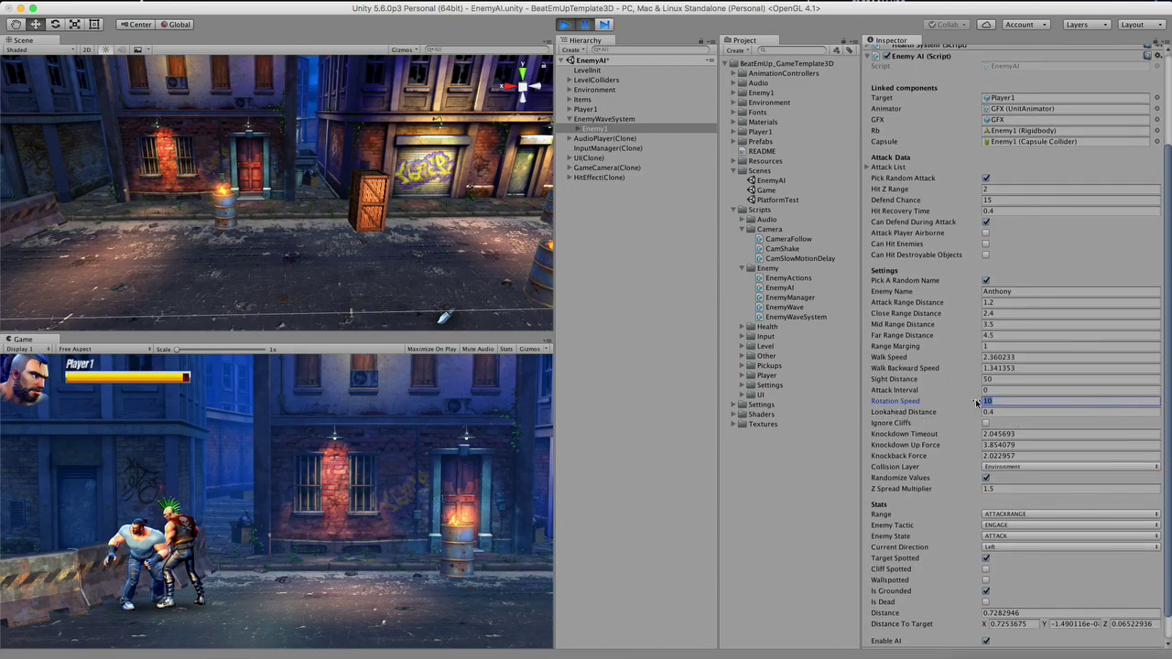
Stop play mode and open the PlatformTest scene without saving EnemyAI changes.
left_click(564, 25)
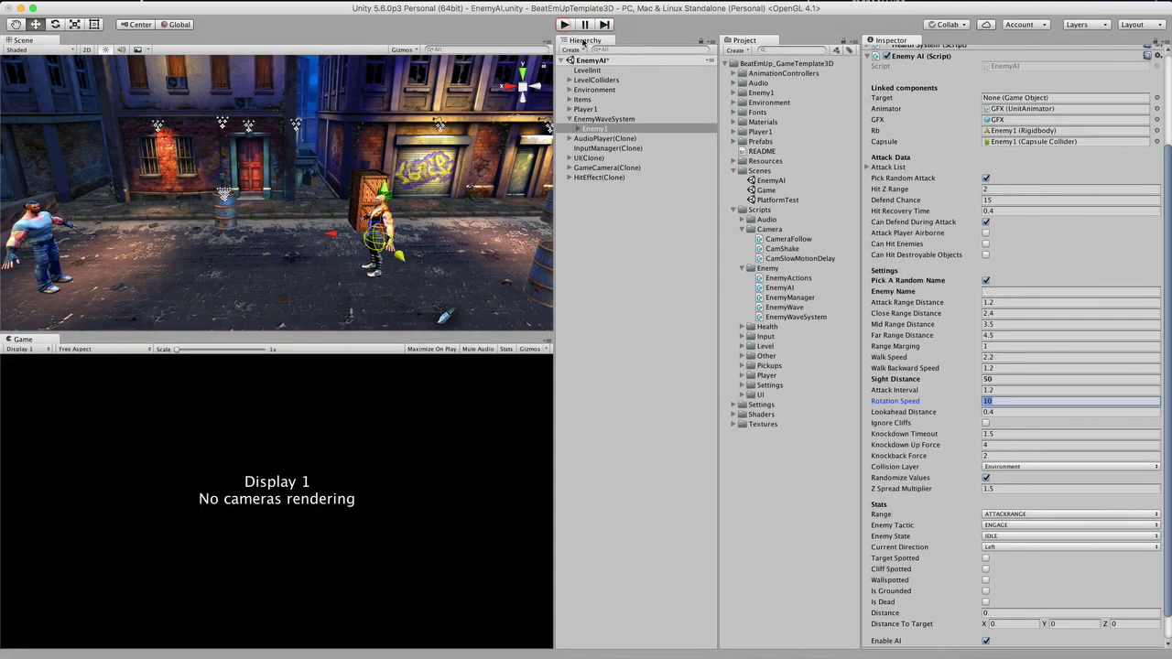
double_click(761, 200)
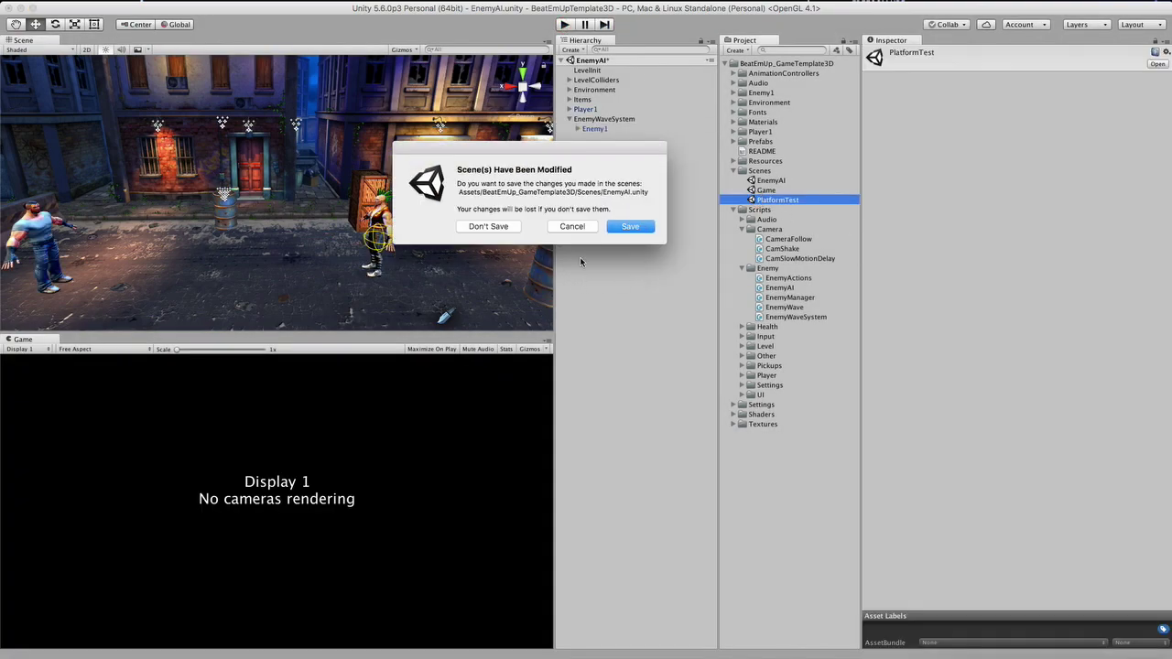
left_click(488, 226)
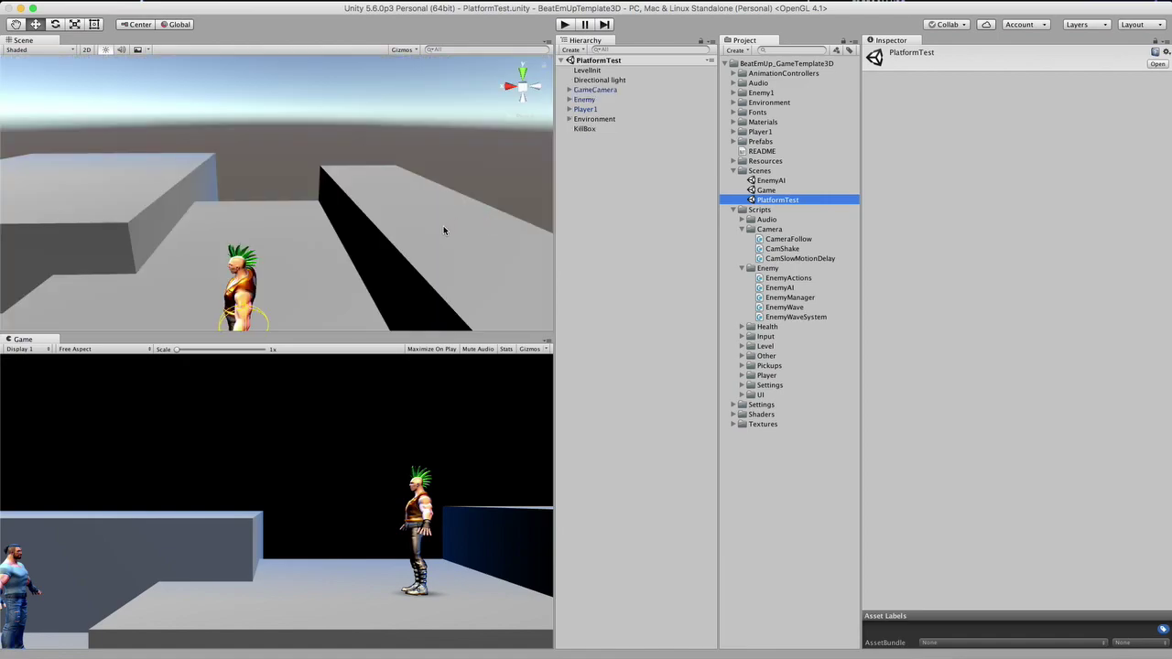
Set the Enemy's Sight Distance to 50 and run the PlatformTest scene.
middle_click_drag(321, 230, 379, 163)
scroll(379, 164, "down", 5)
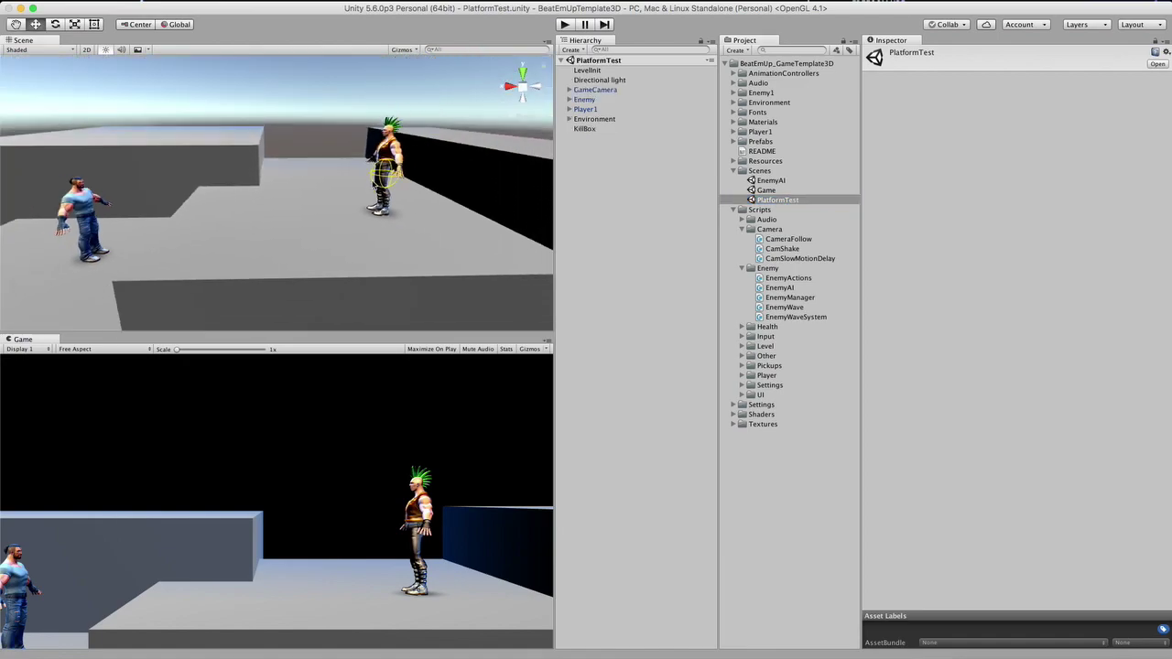
left_click_drag(384, 195, 404, 187, "alt")
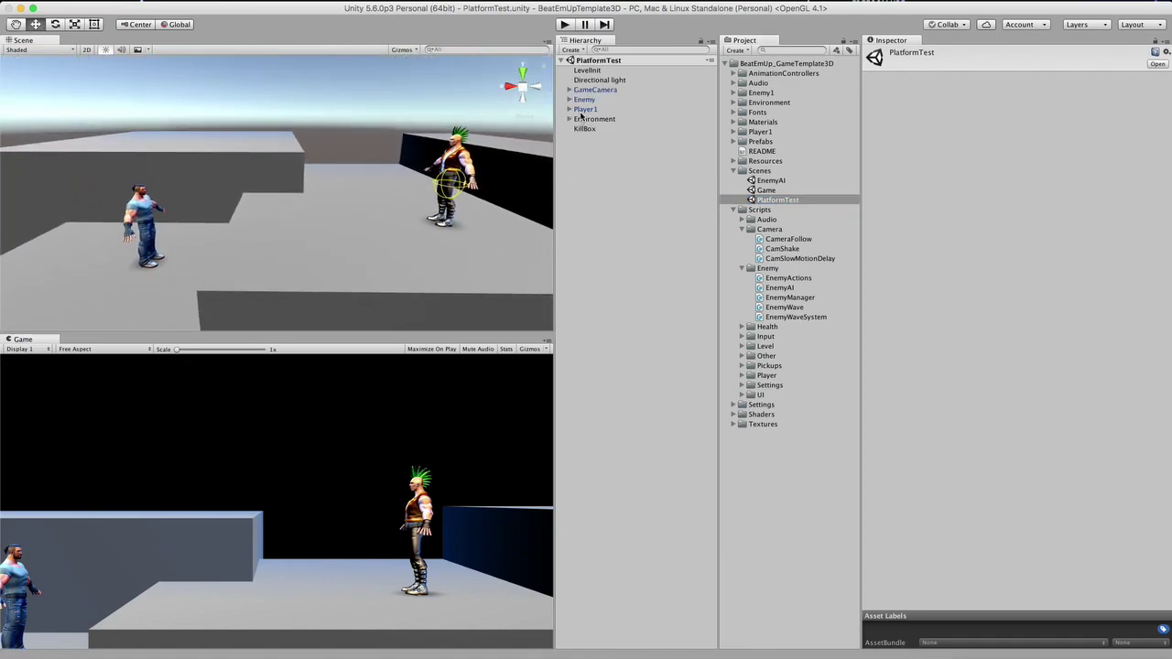
left_click(568, 99)
left_click(577, 99)
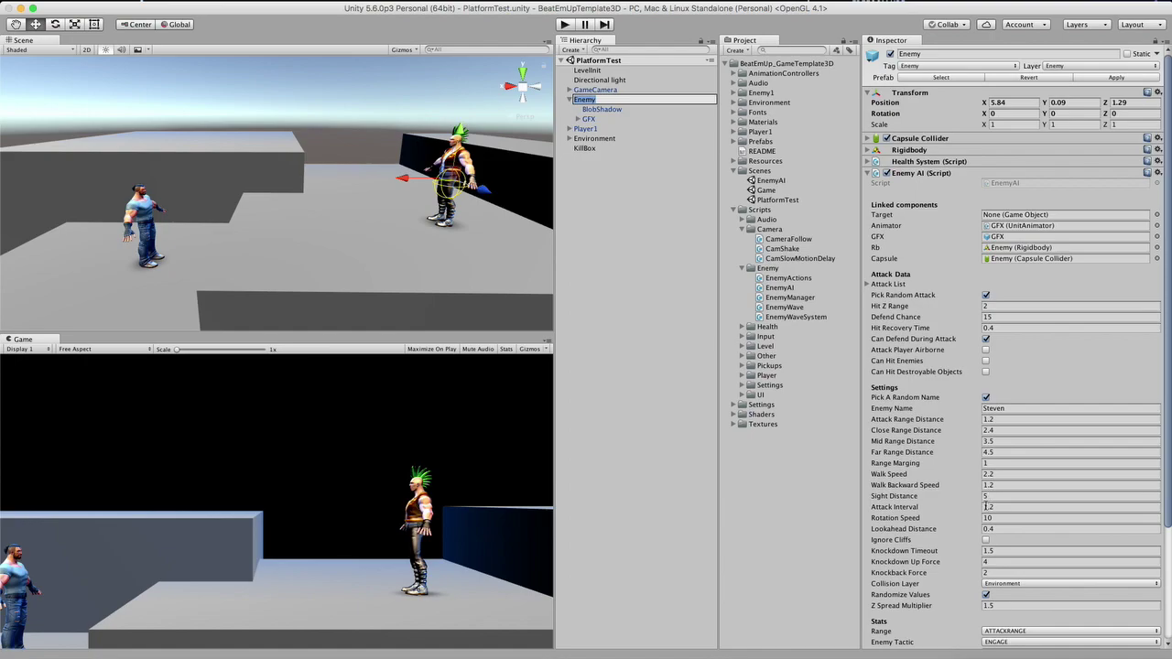
left_click(988, 495)
type("50")
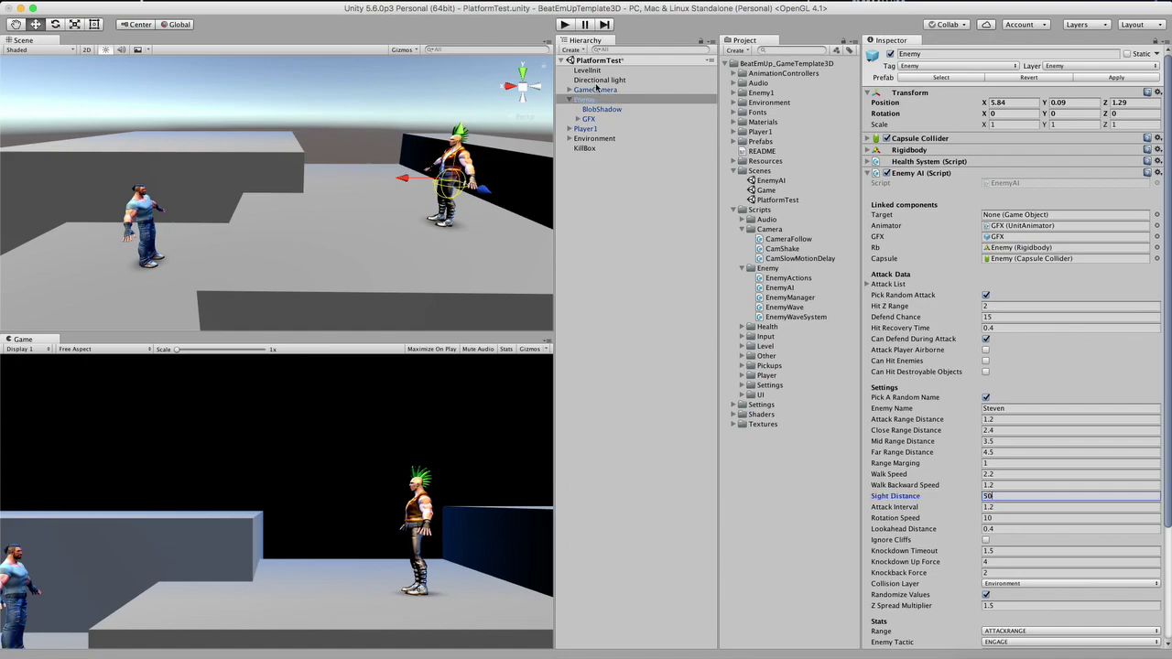
left_click(565, 25)
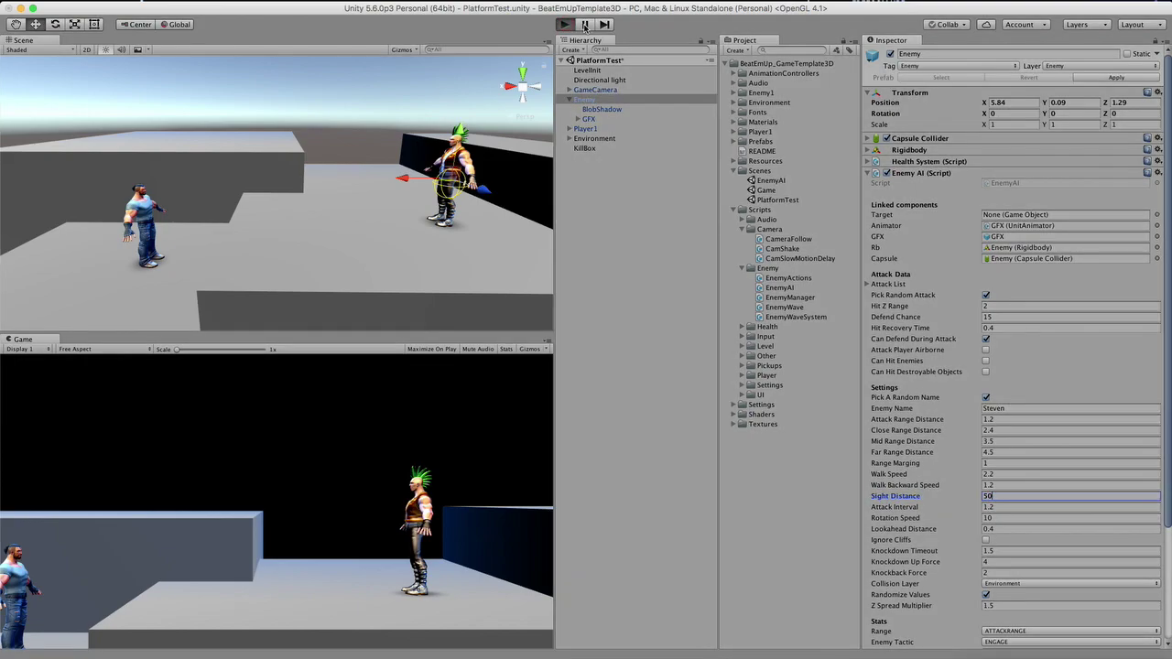
left_click_drag(410, 259, 375, 220, "alt")
scroll(383, 236, "up", 3)
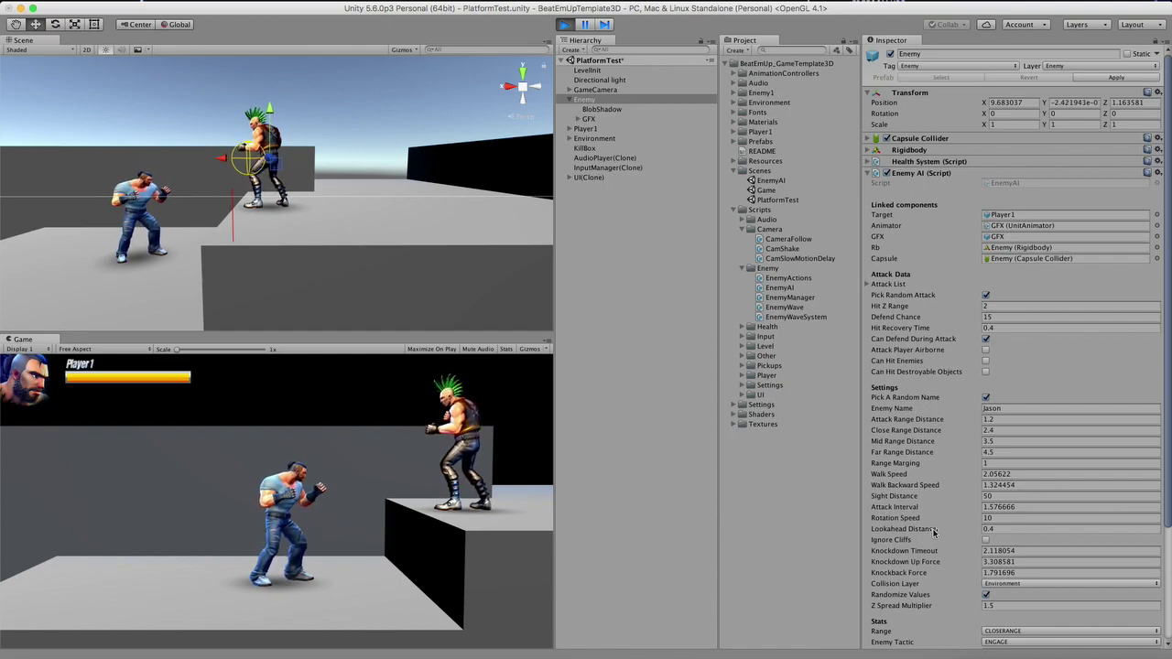
left_click(989, 529)
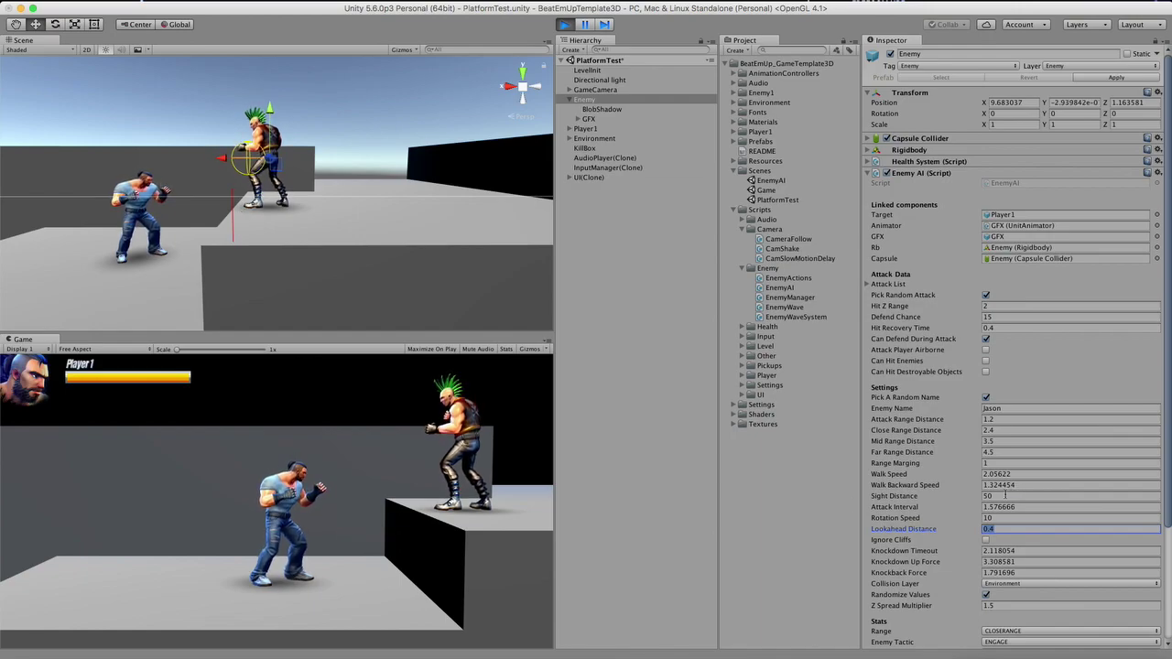
middle_click_drag(439, 244, 450, 246)
scroll(449, 246, "up", 5)
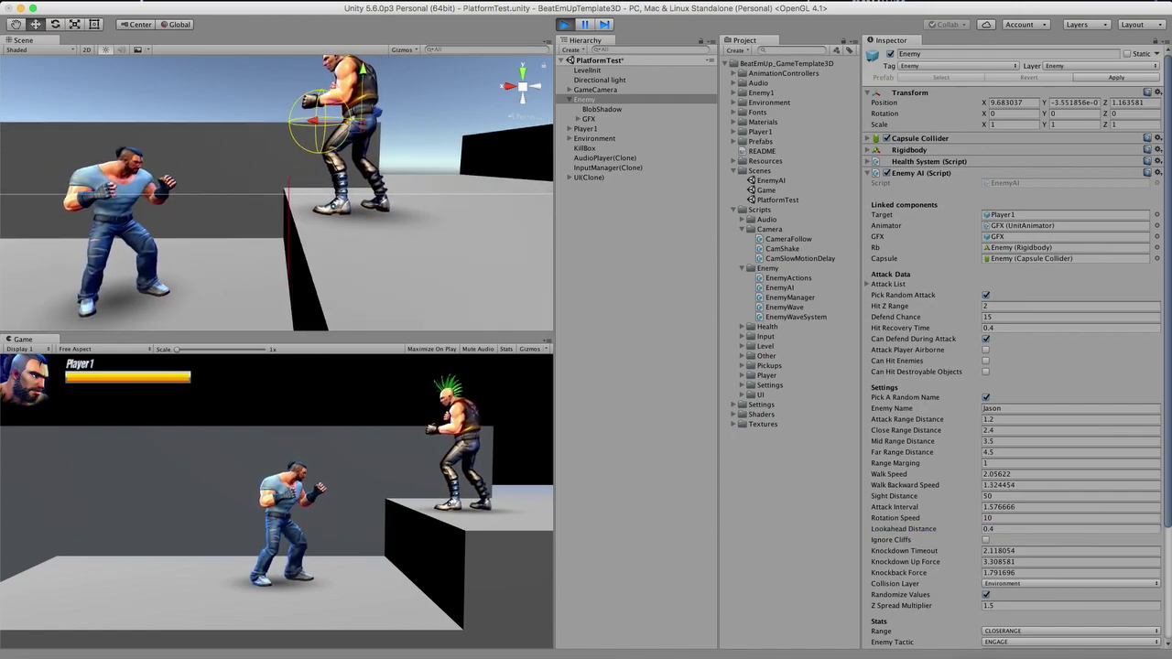
left_click(991, 529)
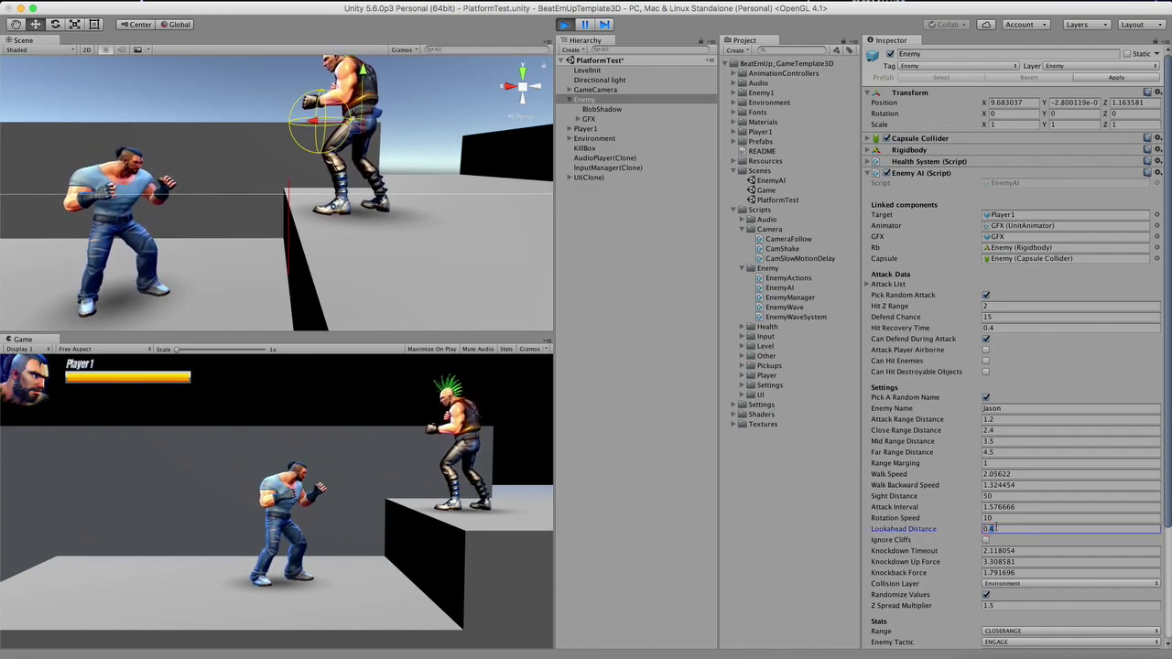
type("0.2")
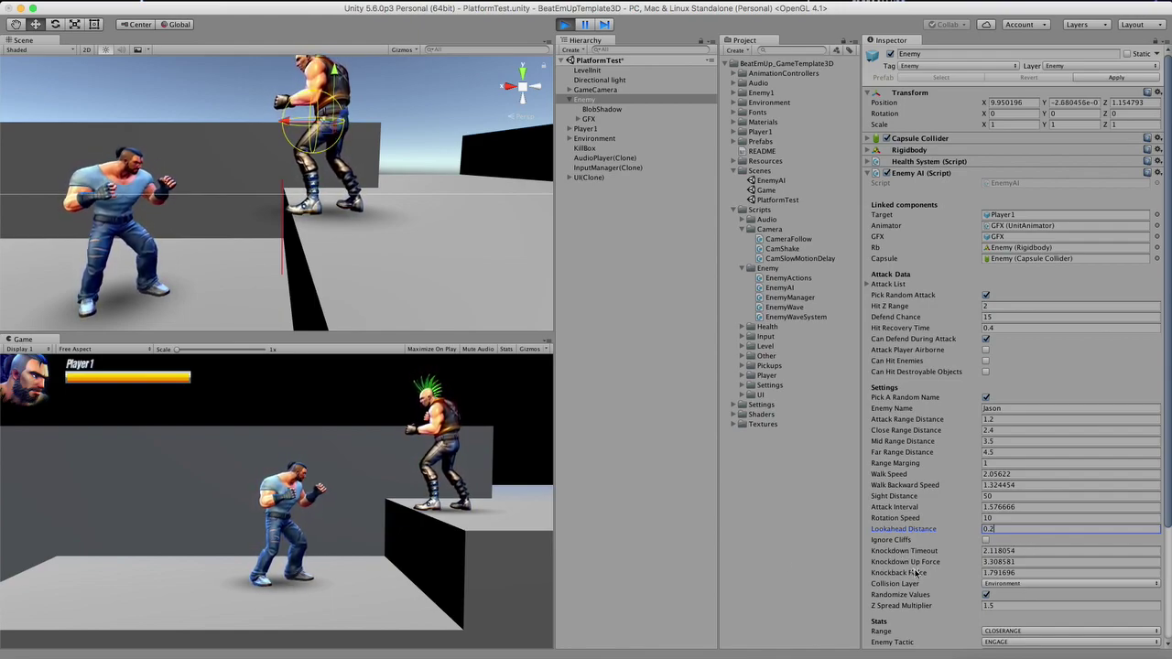
left_click(566, 25)
left_click(566, 24)
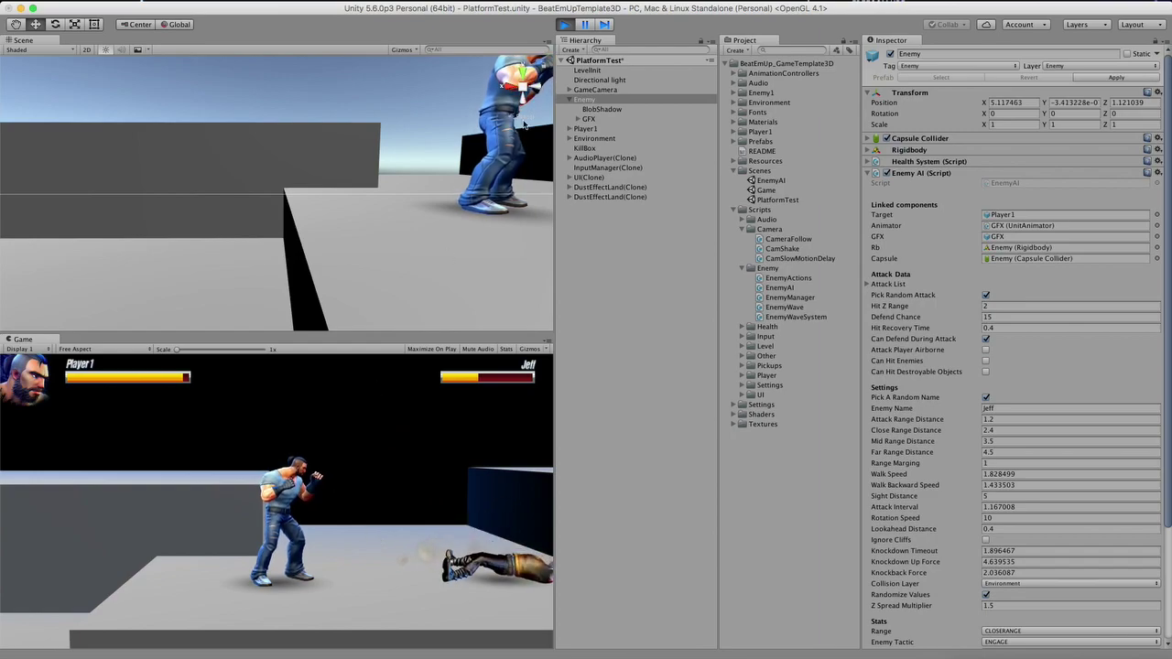
key("f")
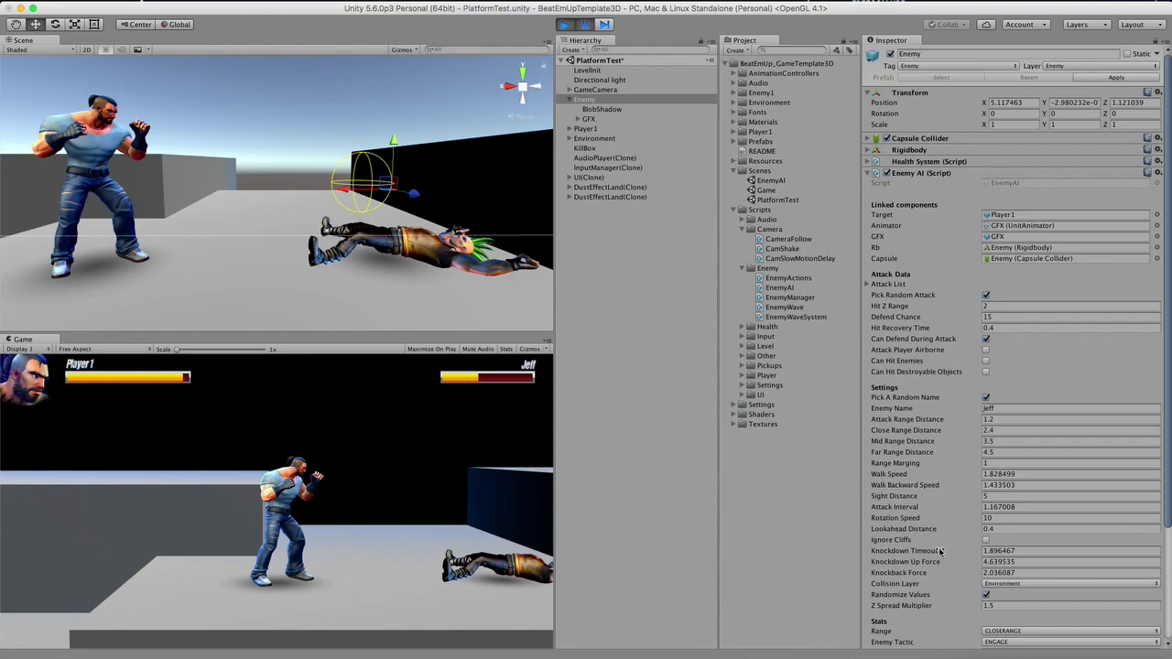
left_click(1031, 550)
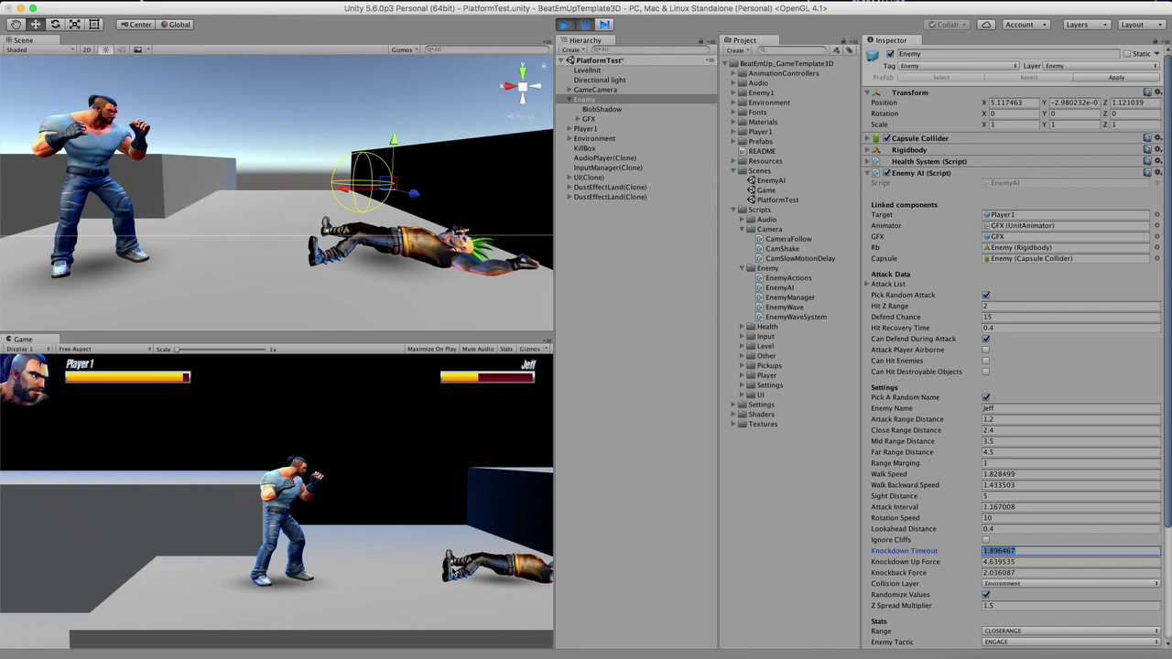
left_click(916, 564)
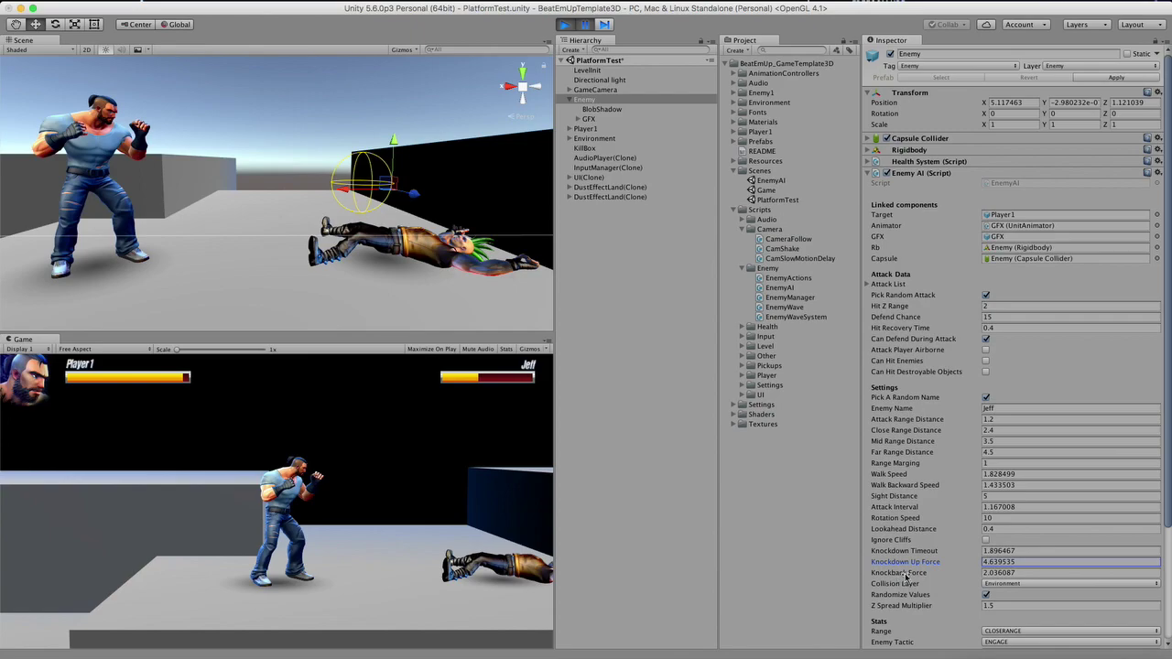
left_click(905, 574)
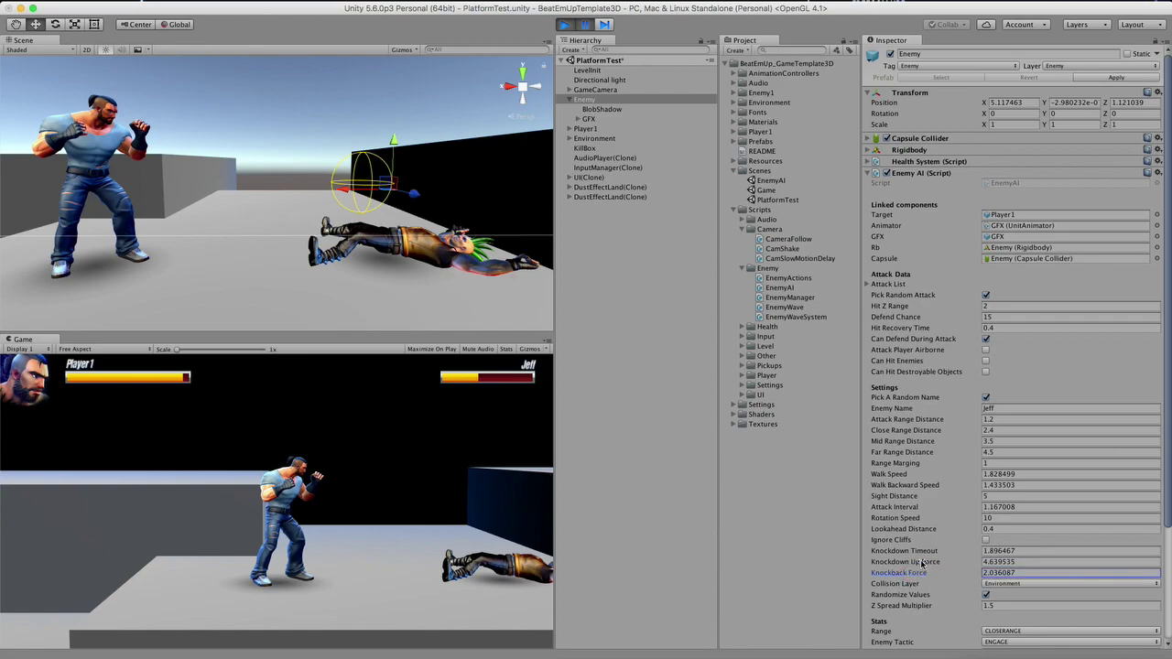
left_click(921, 562)
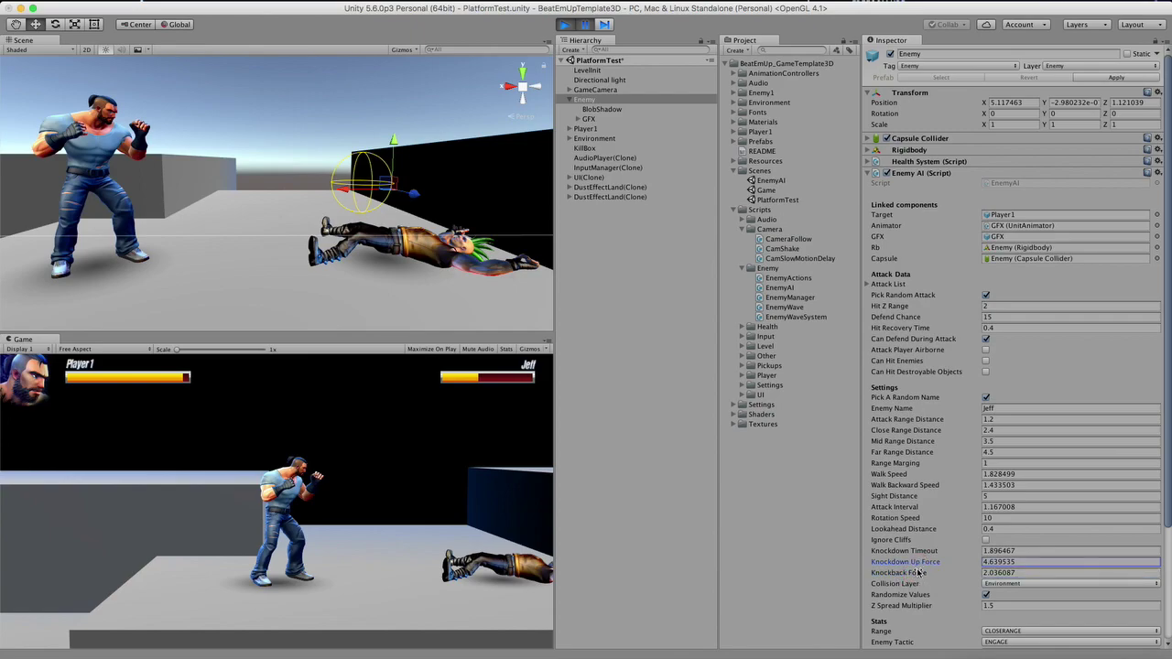
left_click(907, 576)
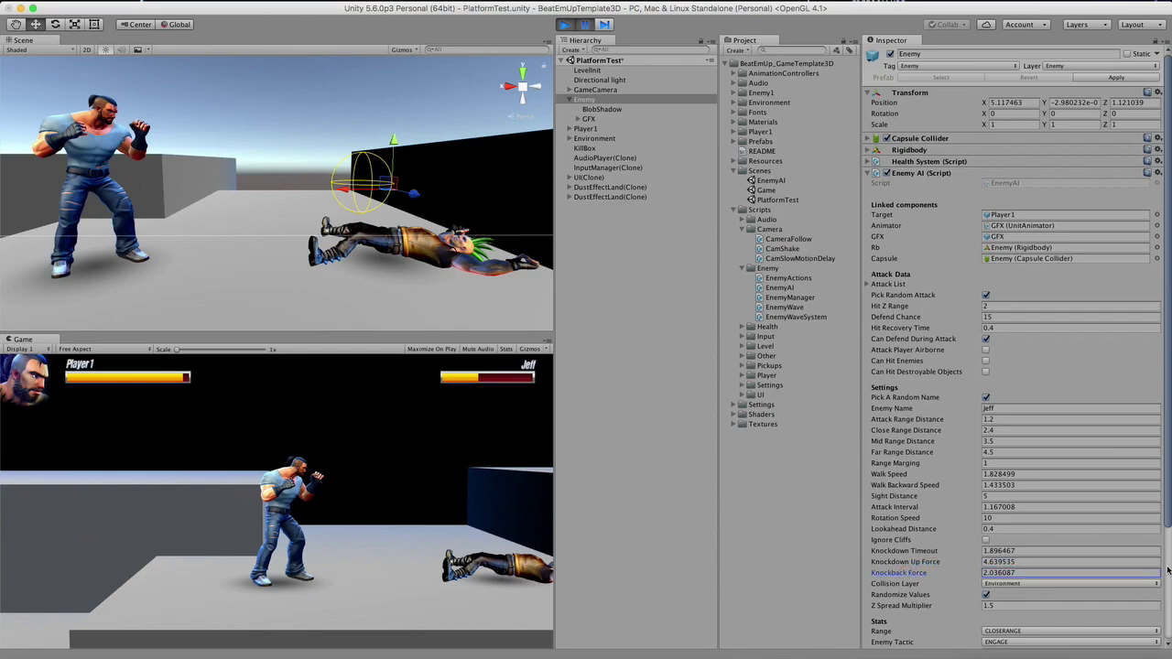
scroll(1166, 513, "down", 5)
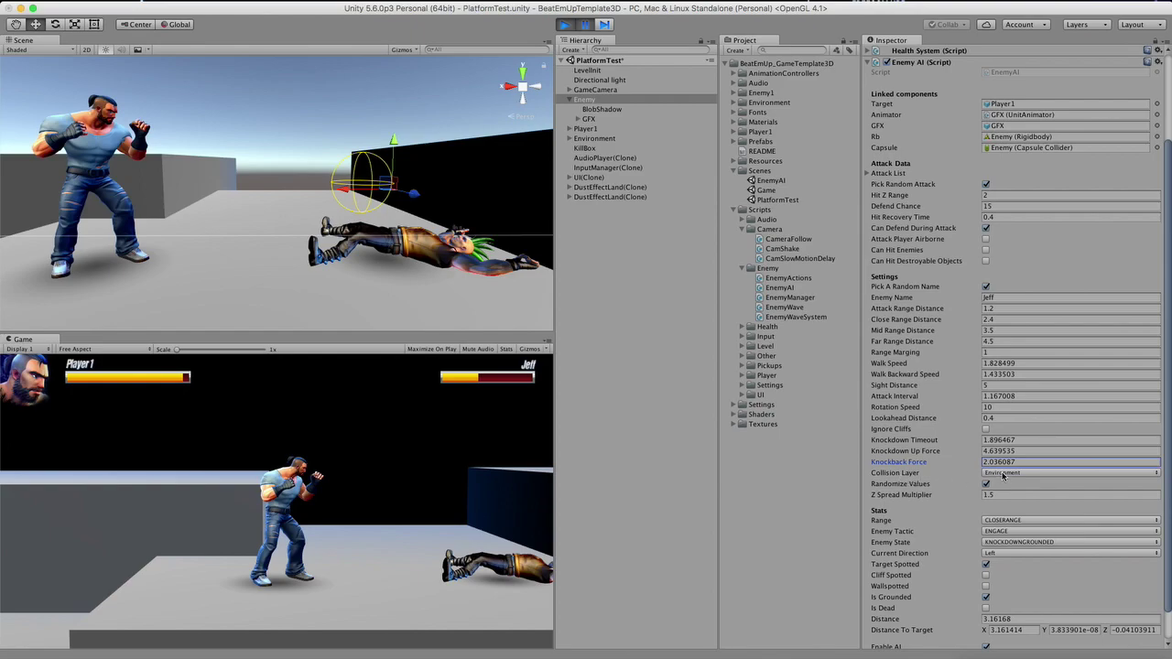
left_click(1003, 473)
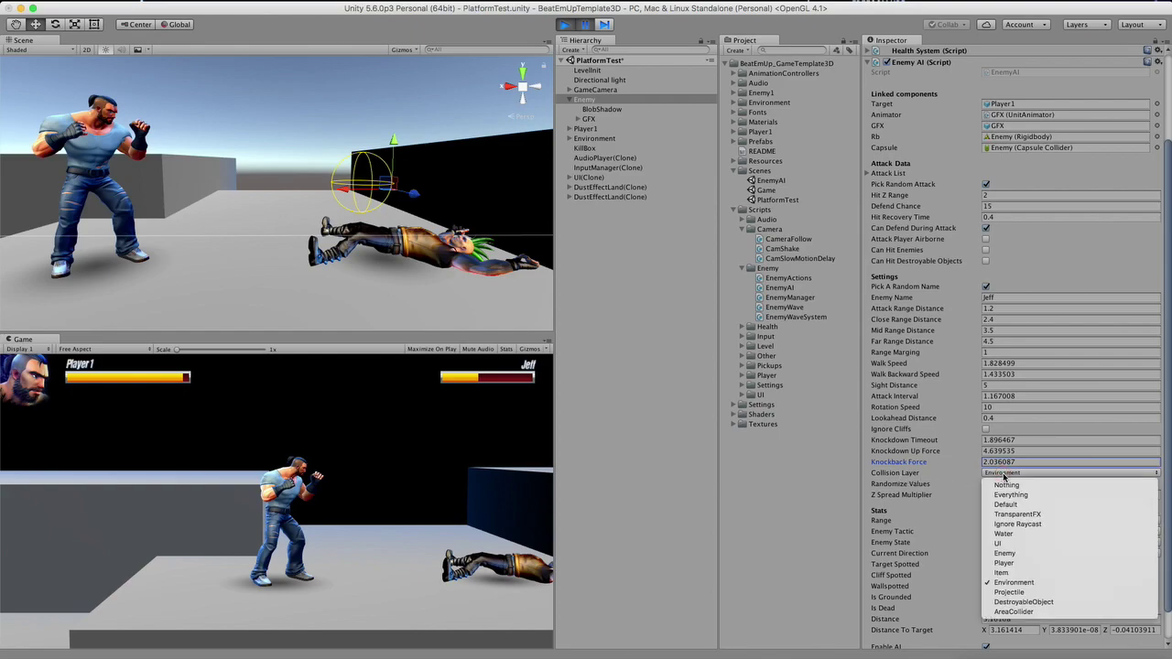
left_click(904, 475)
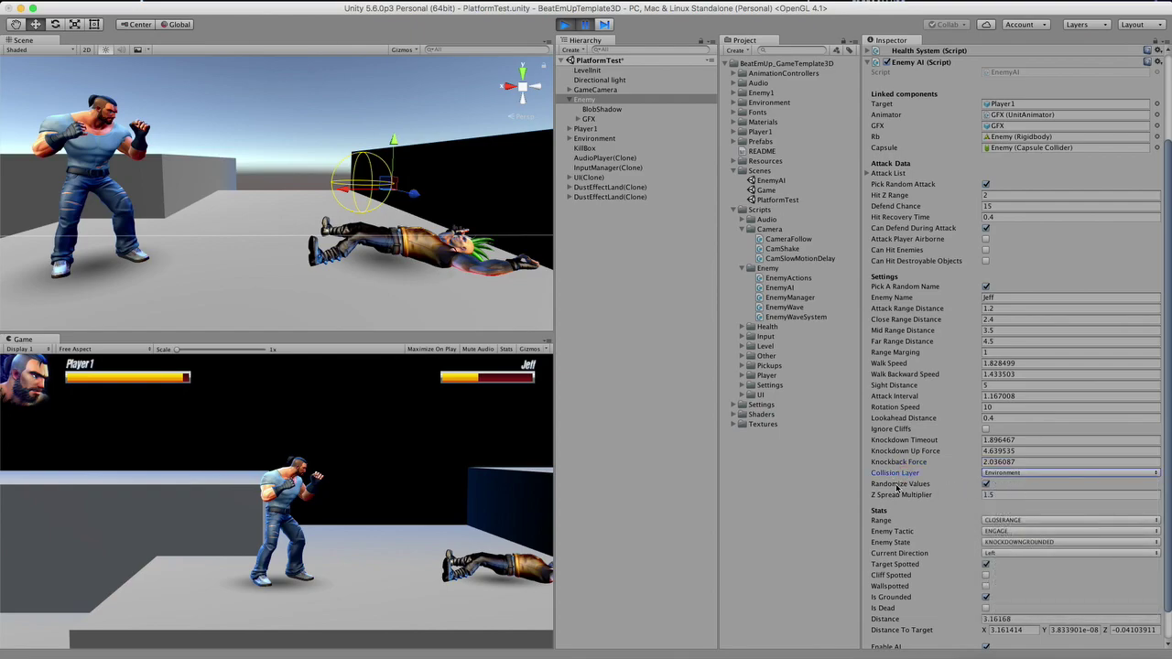
left_click(906, 485)
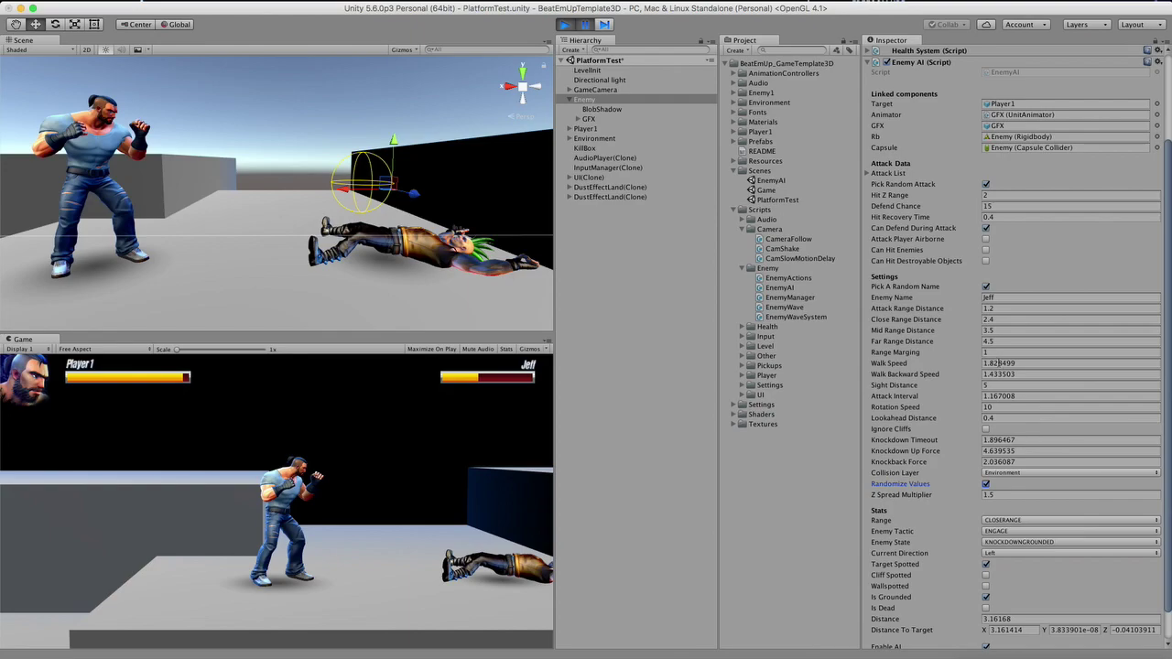
left_click(1026, 362)
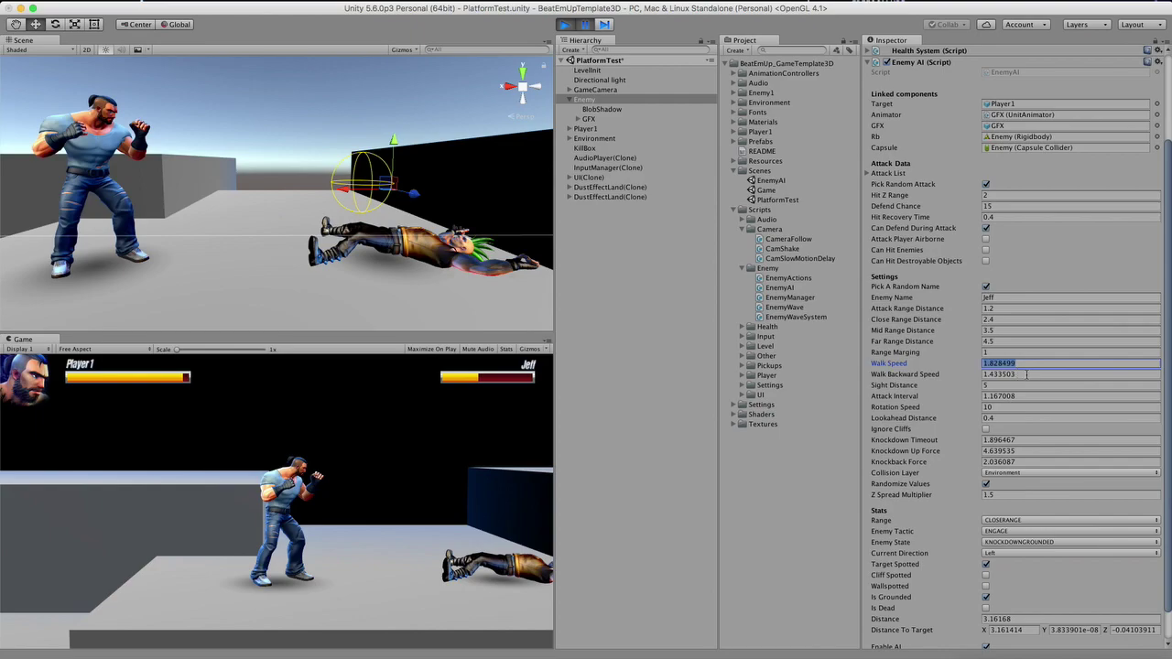
left_click(1026, 374)
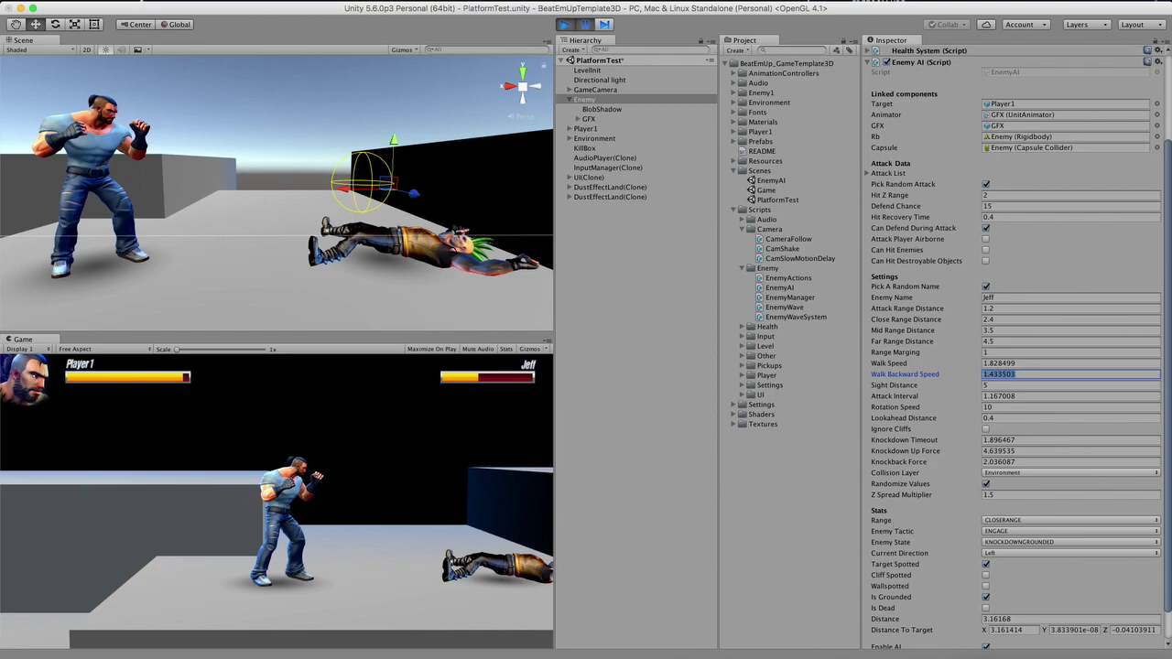
scroll(1168, 494, "down", 2)
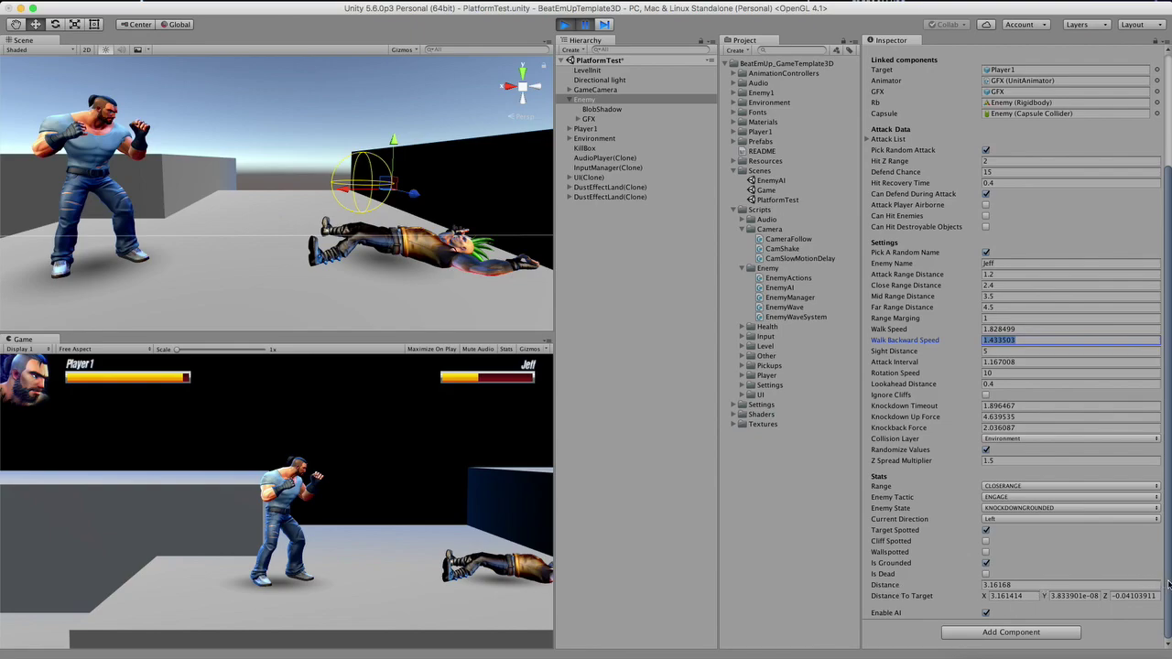
Disable the enemy's Enable AI, resume play and walk the player right and left past it.
left_click(985, 613)
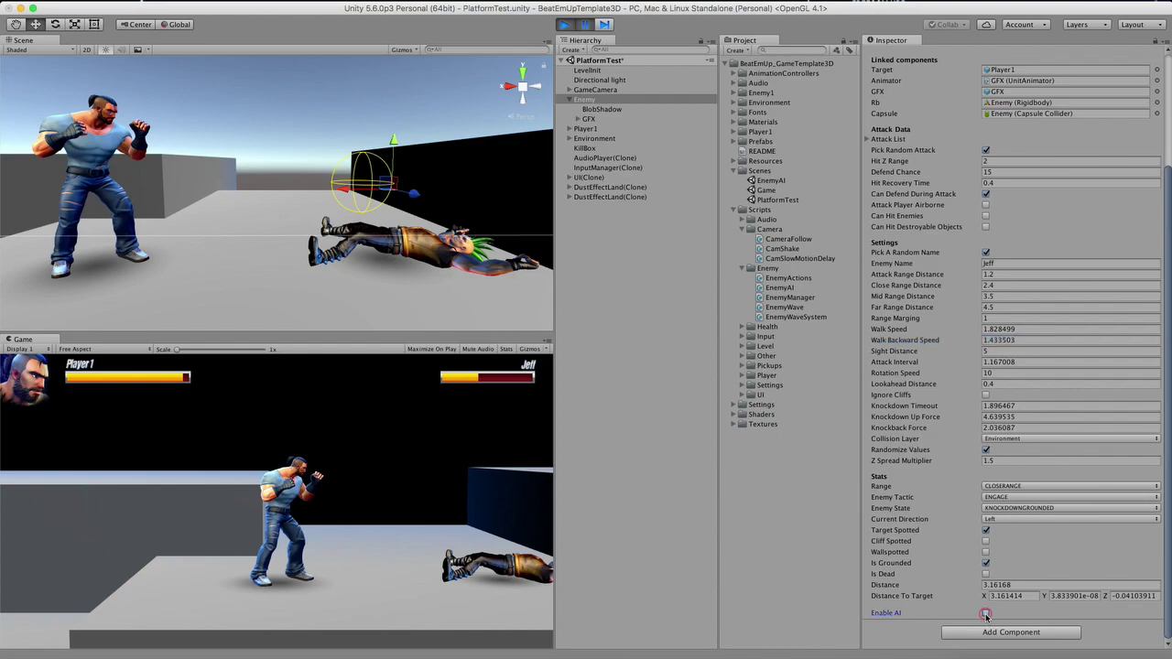
left_click(586, 27)
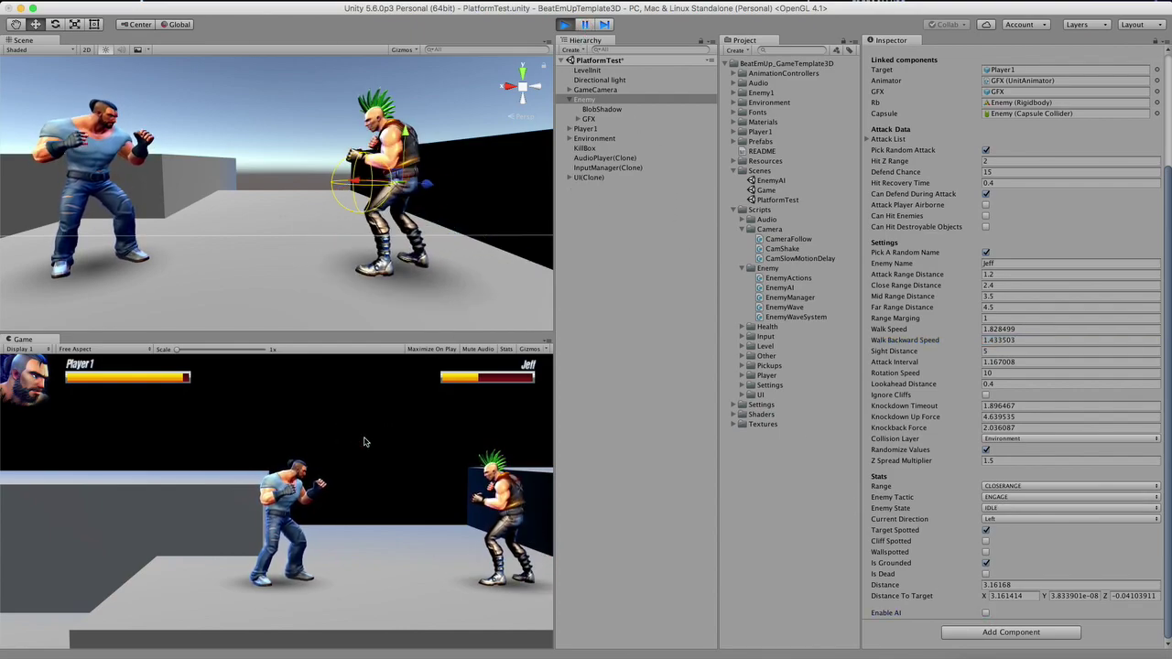
key("Right")
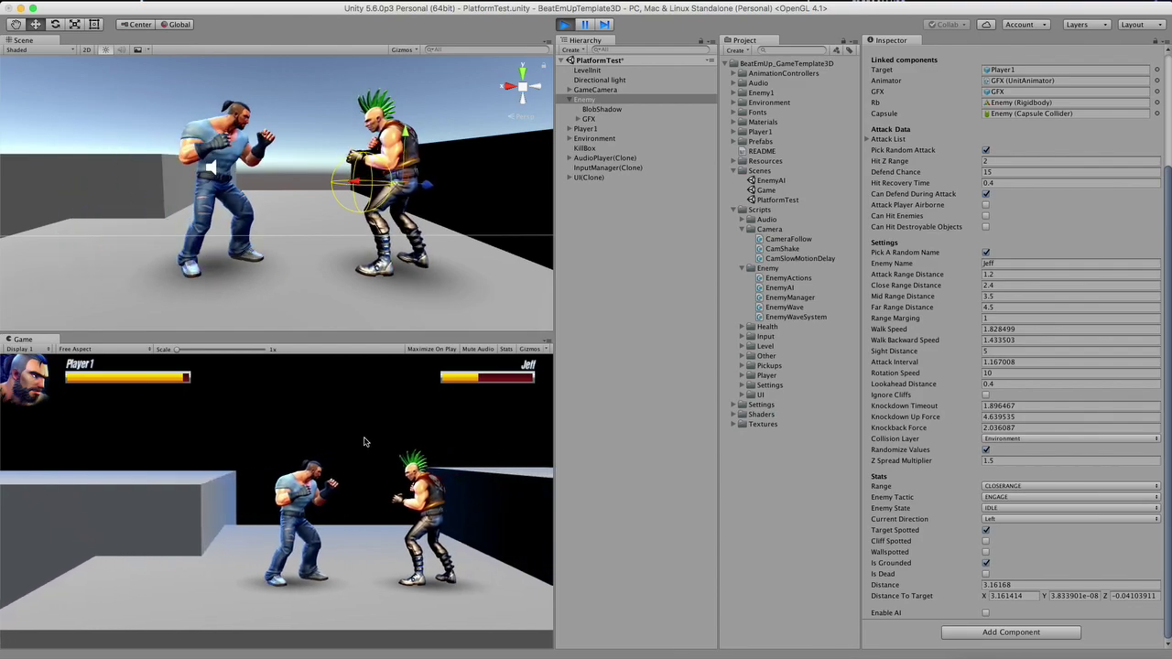
key("Left")
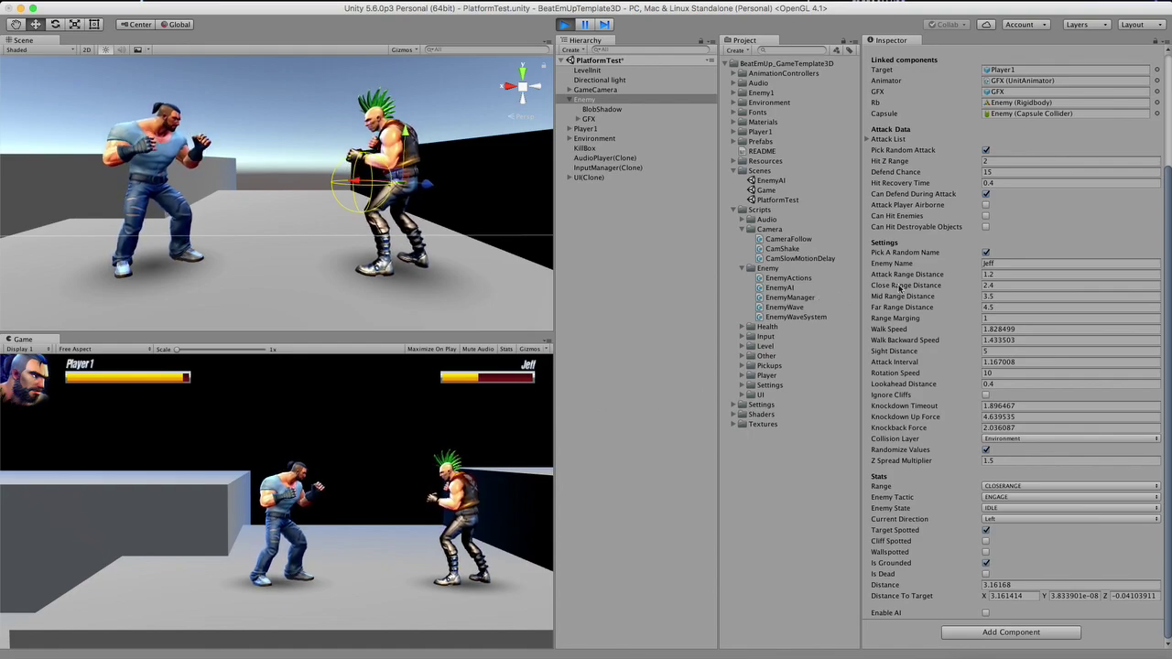
scroll(897, 229, "up", 3)
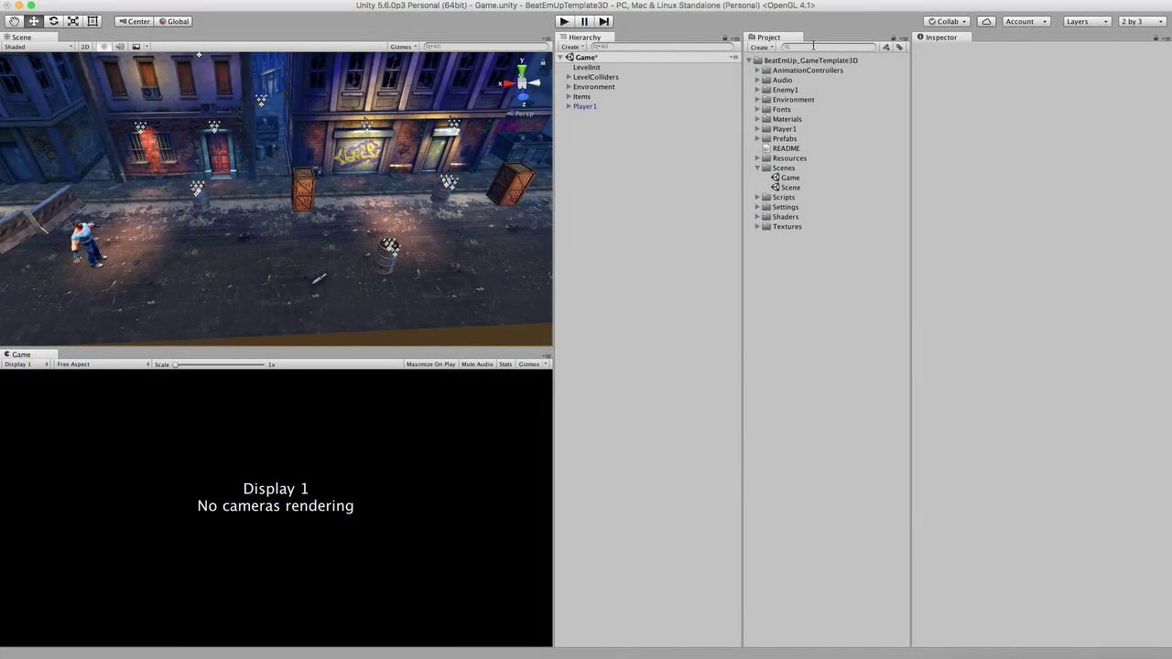
Filter the Project for 'enem' and place an Enemy prefab in the scene at X 4.22.
left_click(813, 46)
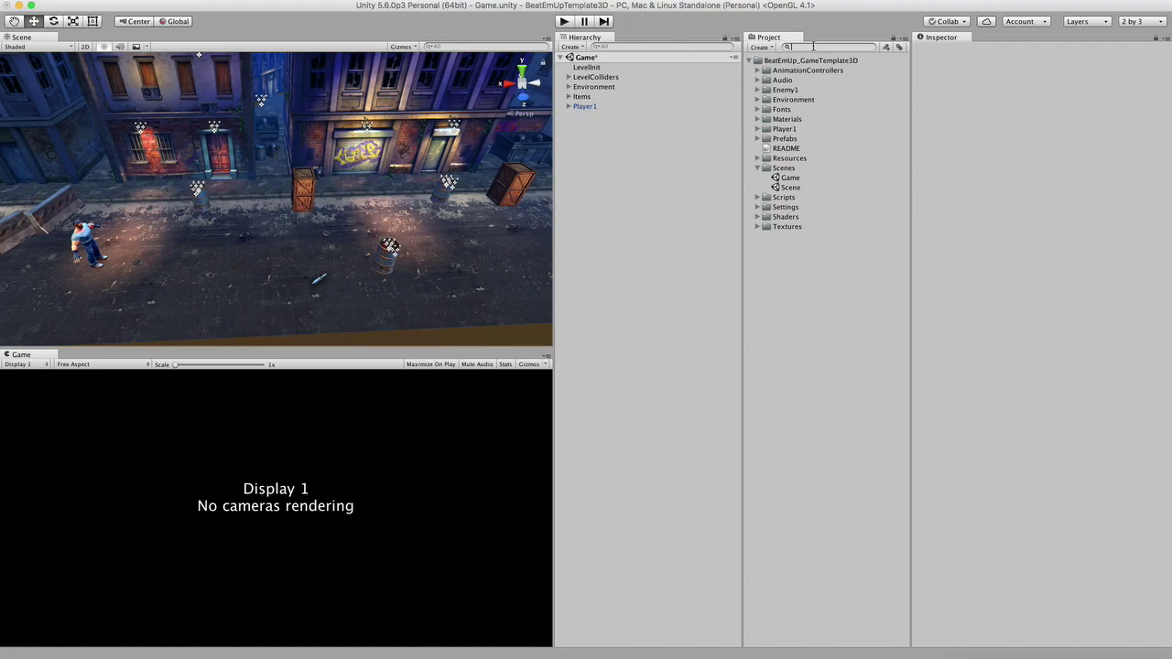
type("enemy")
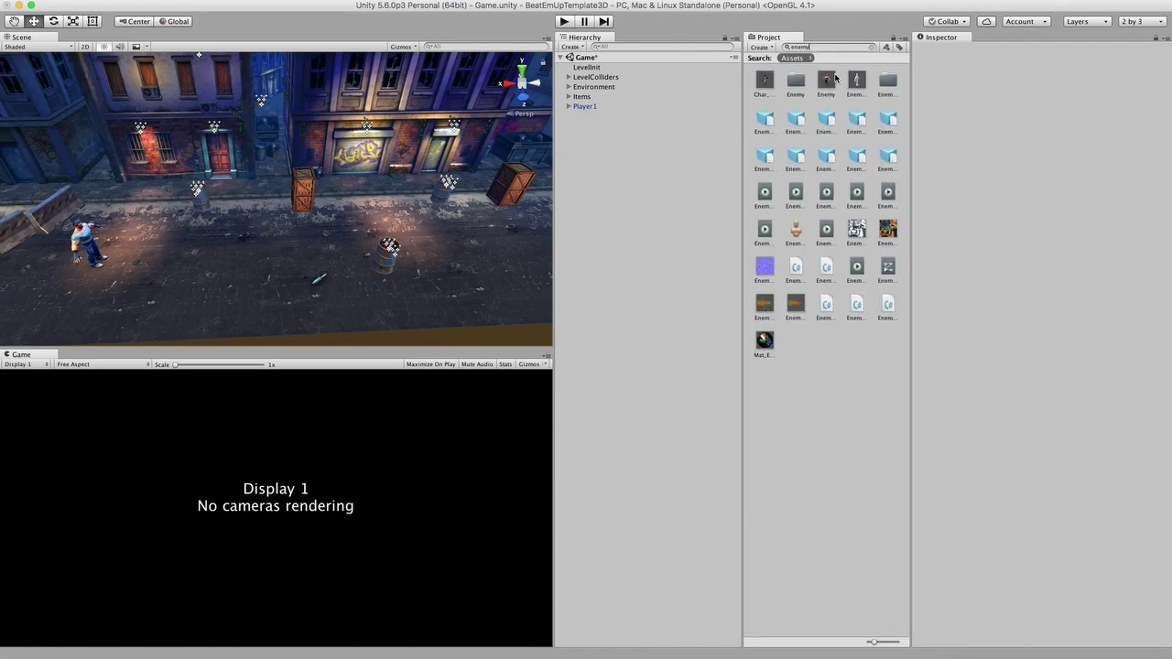
left_click_drag(827, 81, 597, 175)
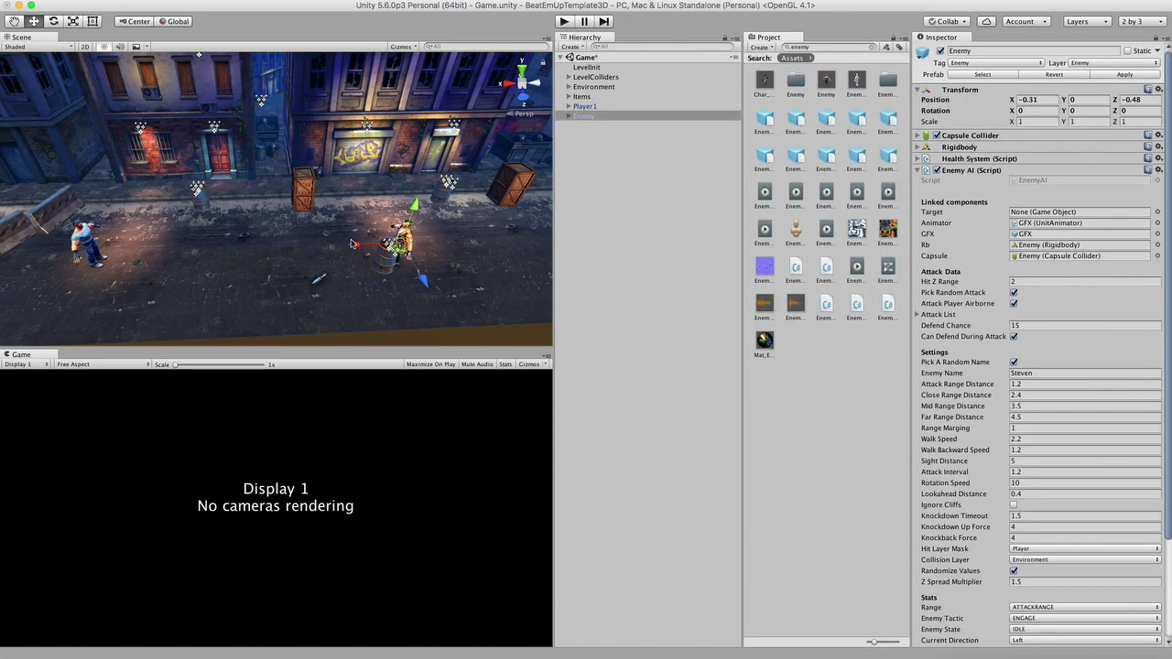
left_click_drag(359, 244, 221, 237)
left_click_drag(261, 273, 262, 264)
Play the scene, punch the enemy down with Z, then stop the test.
left_click(564, 20)
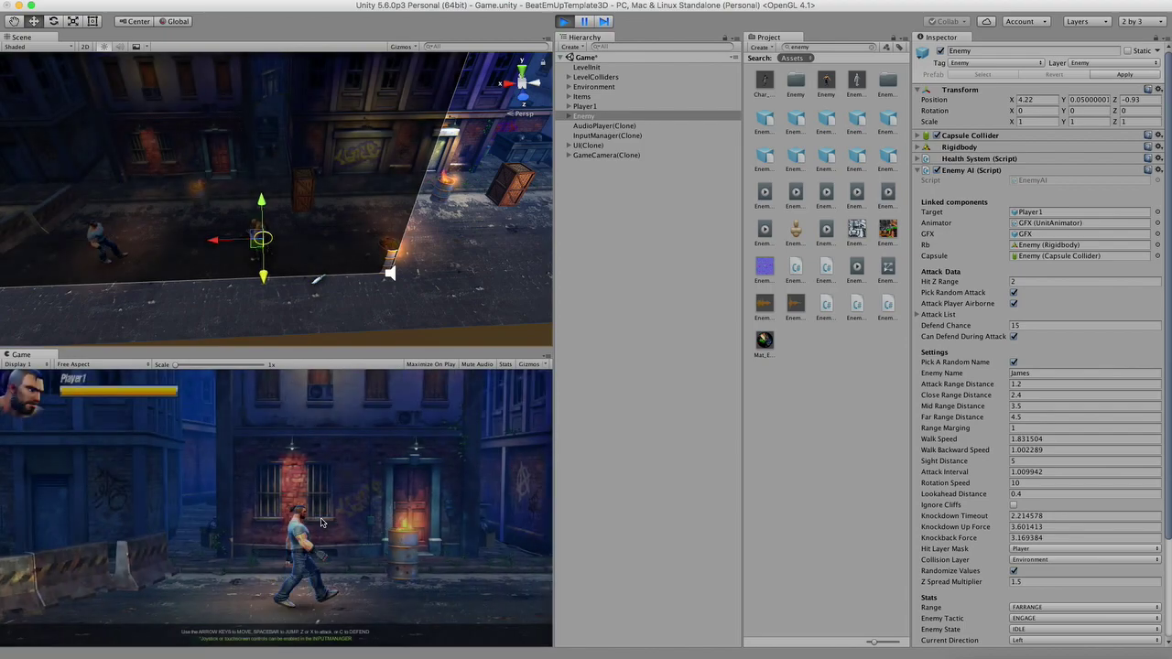
key("z")
key("z")
key("z")
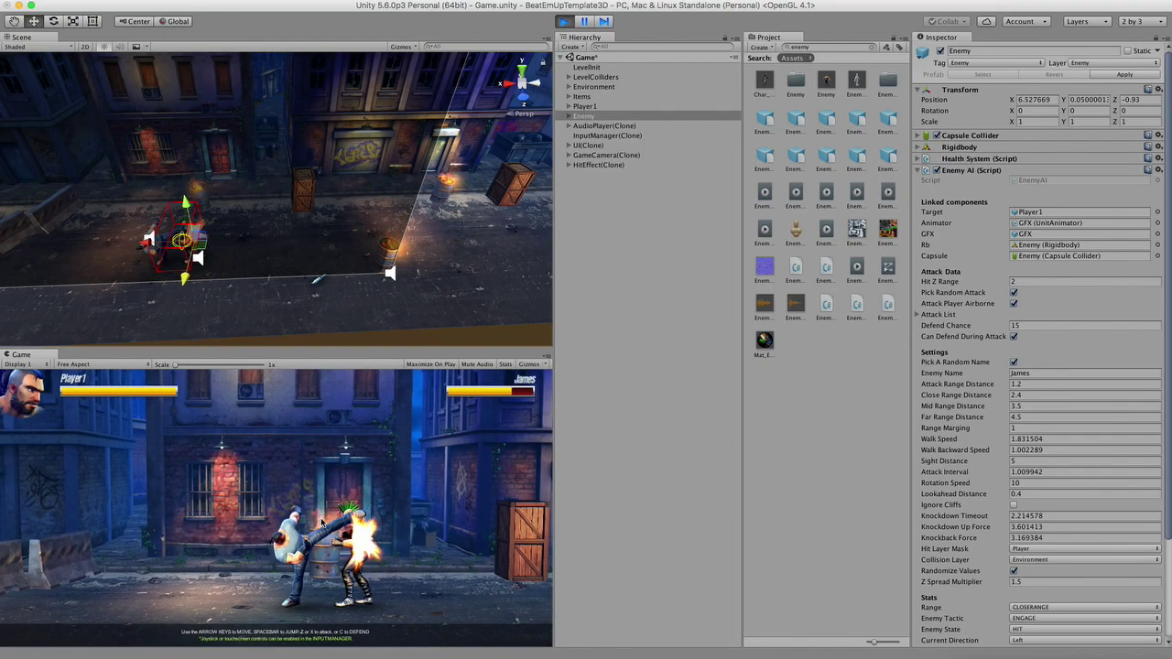
left_click(564, 22)
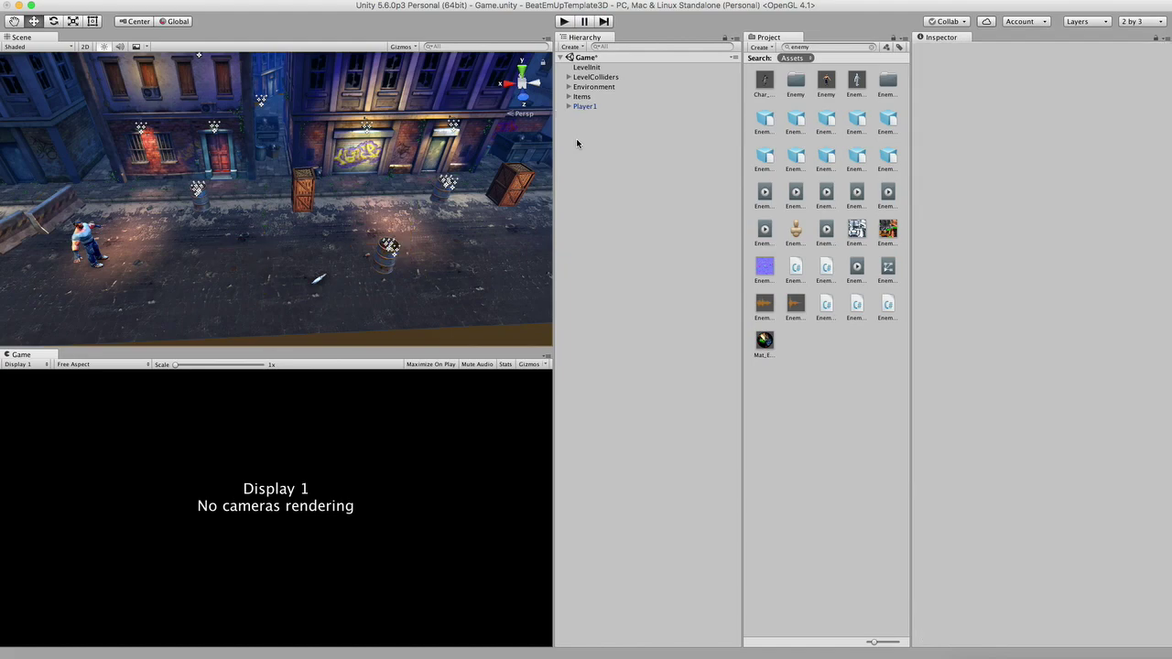
Inspect EnemyWaveSystem's children Enemy1.1, Enemy1.2 and AreaRestrictor, then show its wave settings.
key("f")
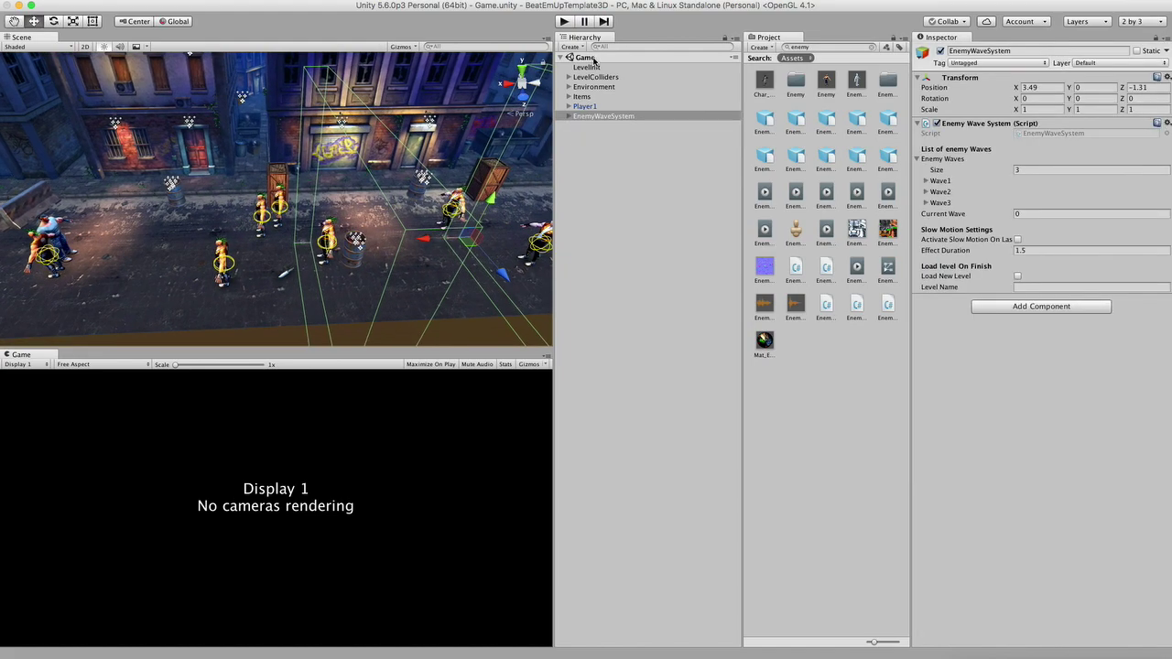
left_click(570, 117)
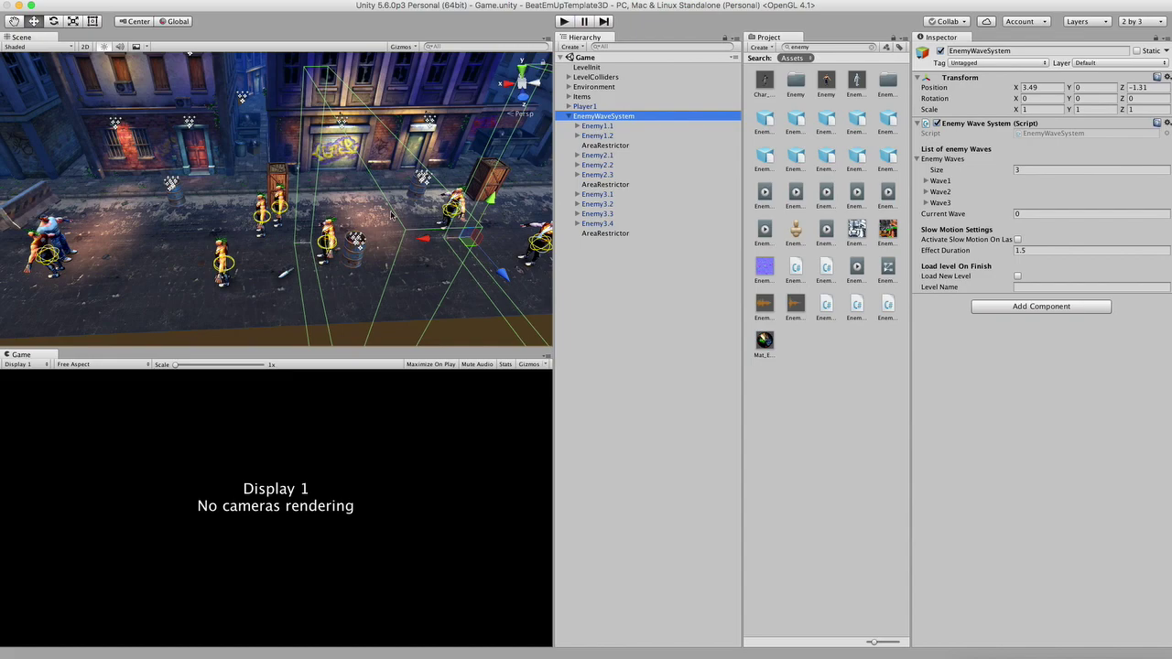
double_click(604, 117)
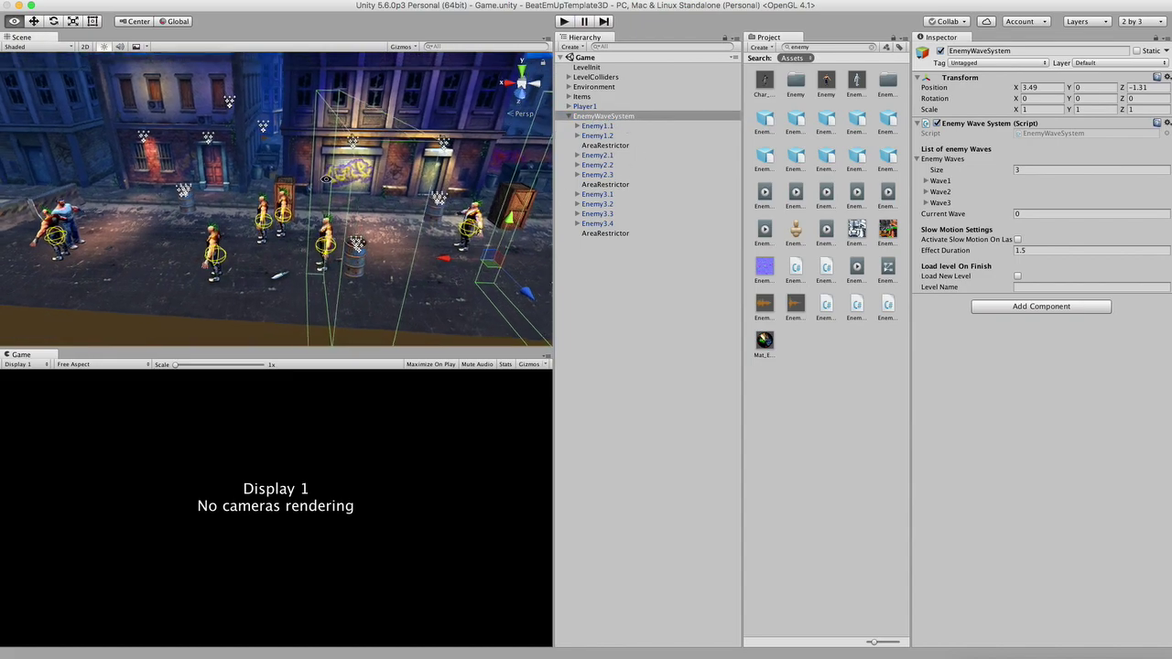
left_click(606, 126)
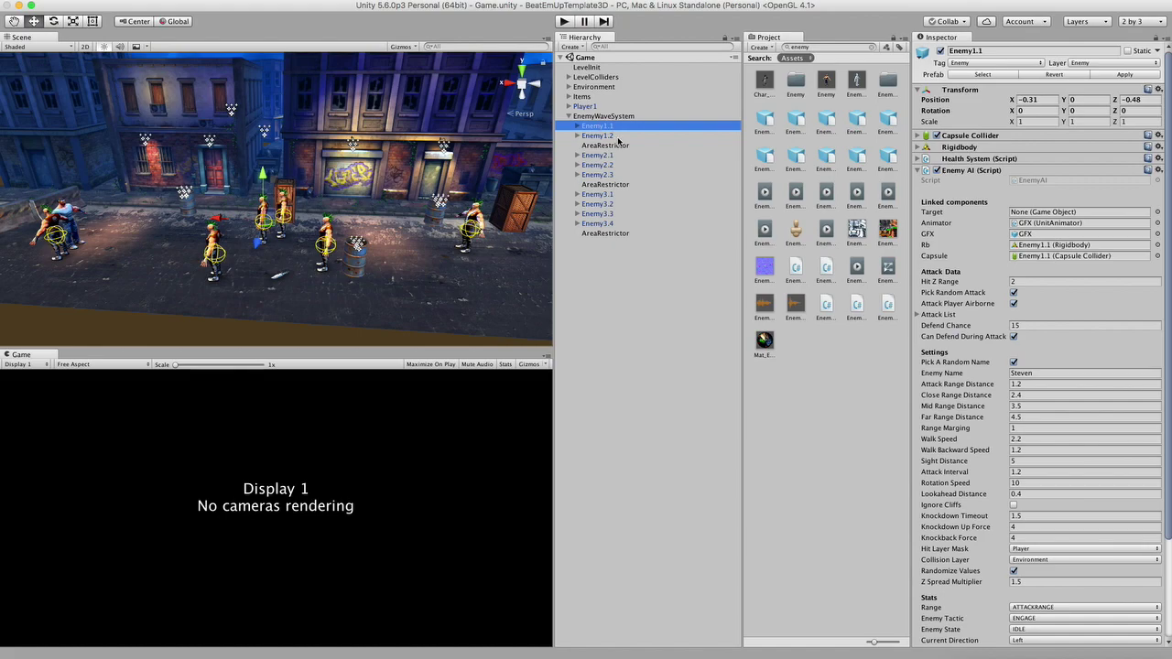
left_click(619, 136)
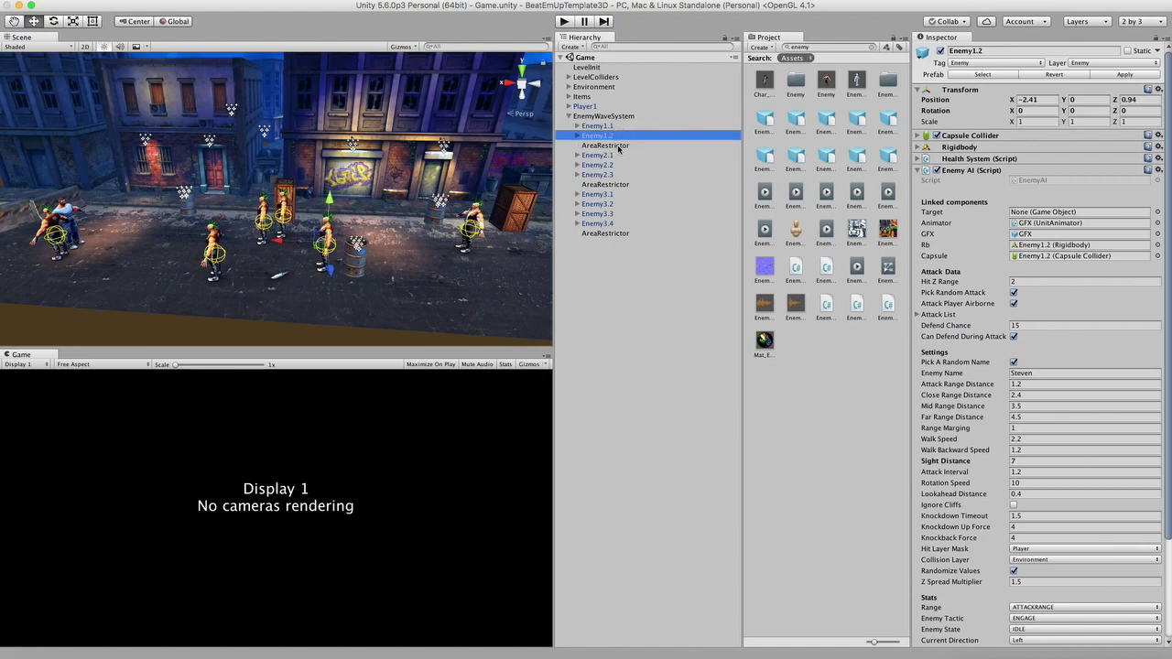
left_click(618, 147)
middle_click_drag(368, 225, 348, 185)
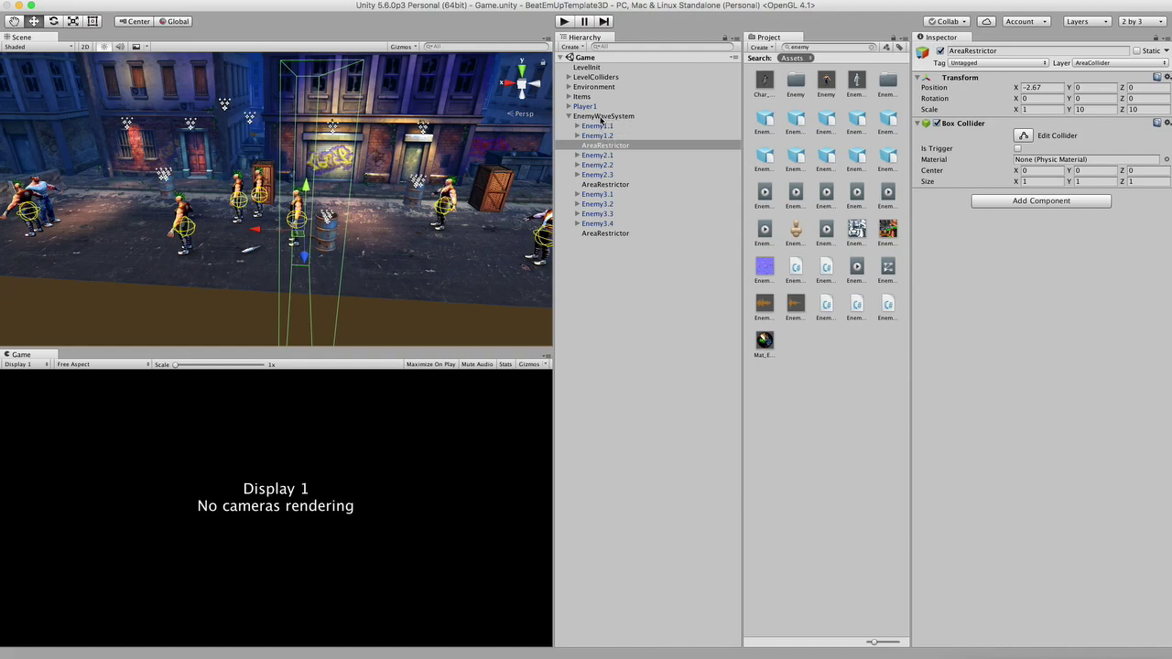
left_click(602, 116)
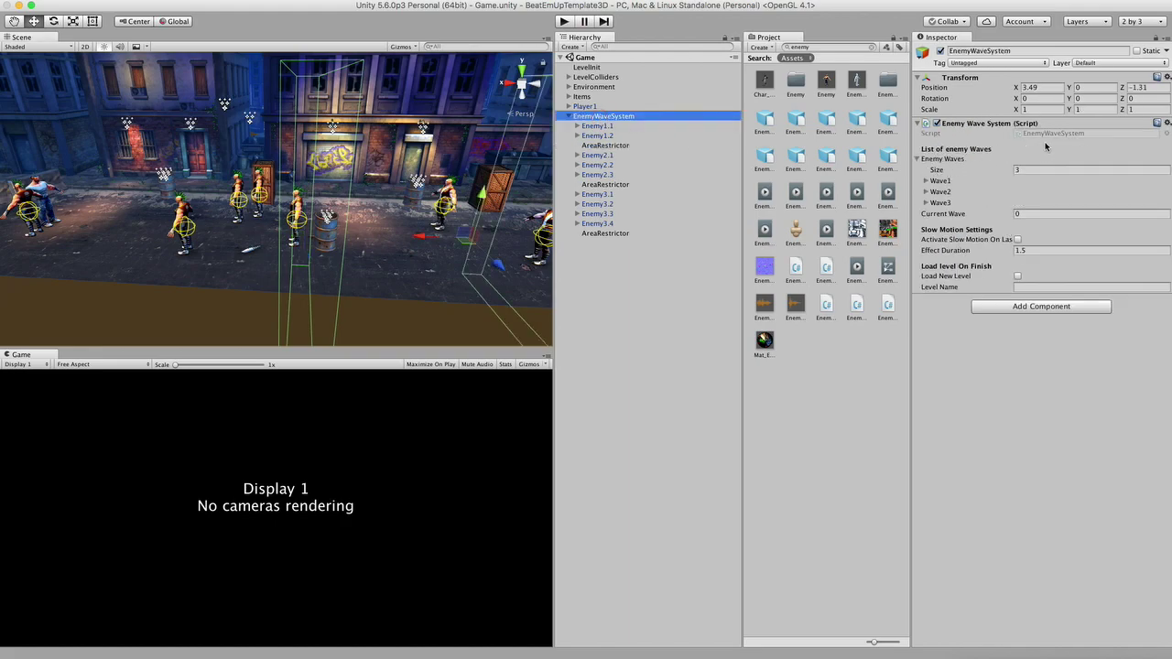
Assign Enemy1.1 and Enemy1.2 to Wave1's Enemy List Elements 0 and 1.
left_click(946, 182)
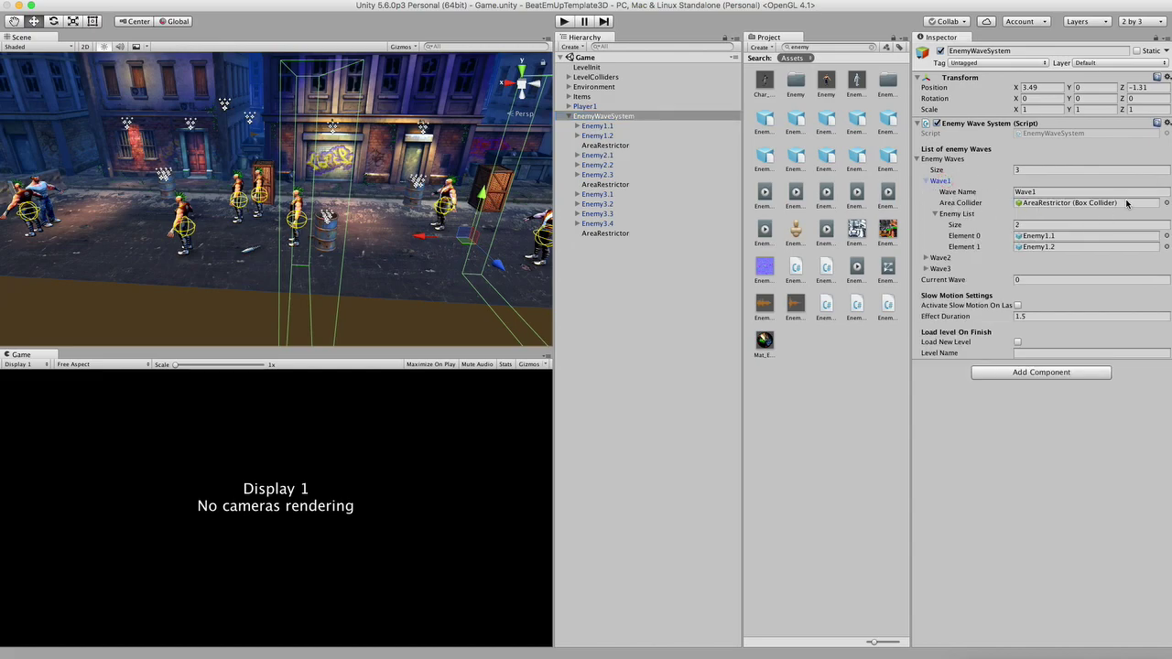
left_click(1057, 191)
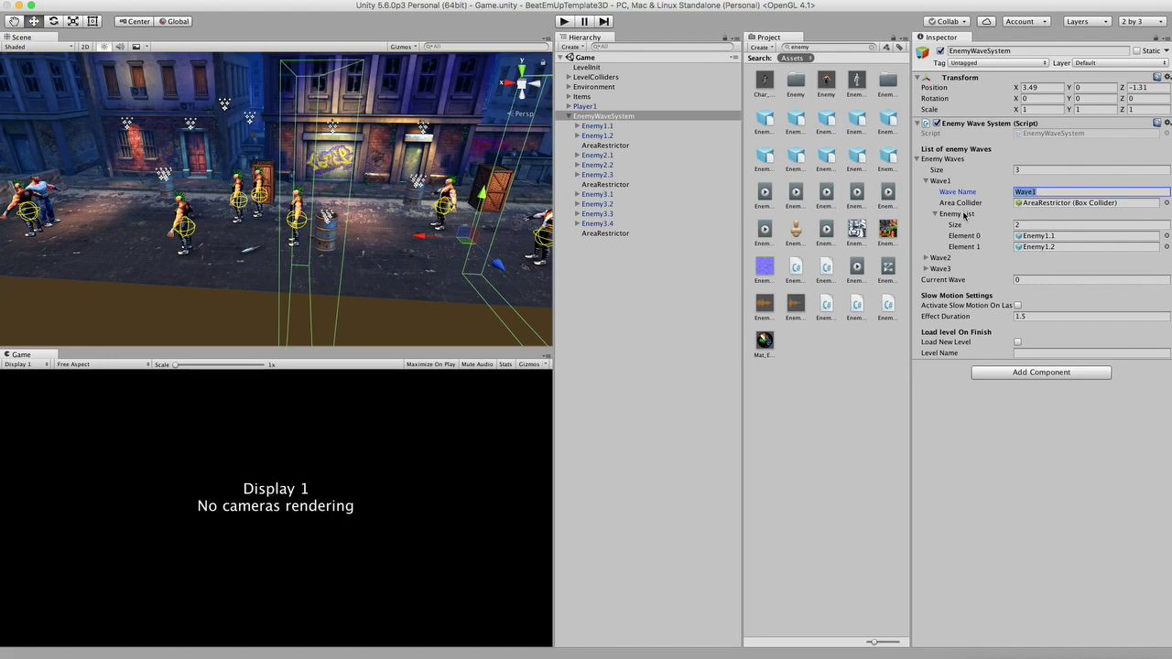
left_click(1049, 237)
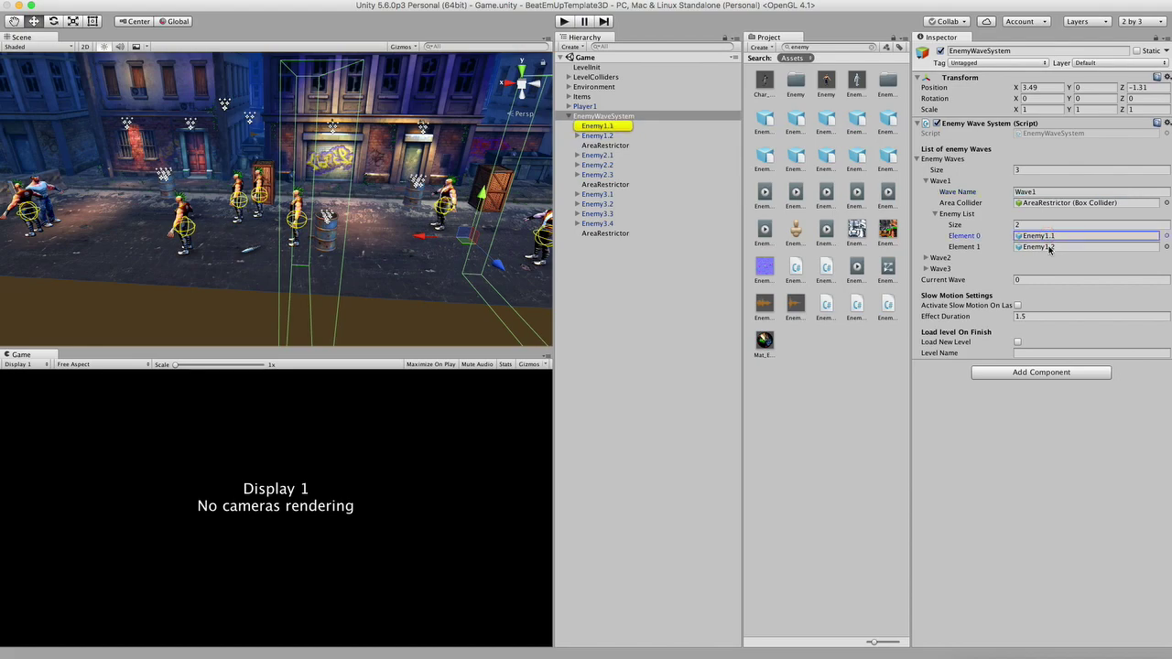
left_click(1049, 247)
left_click(604, 134)
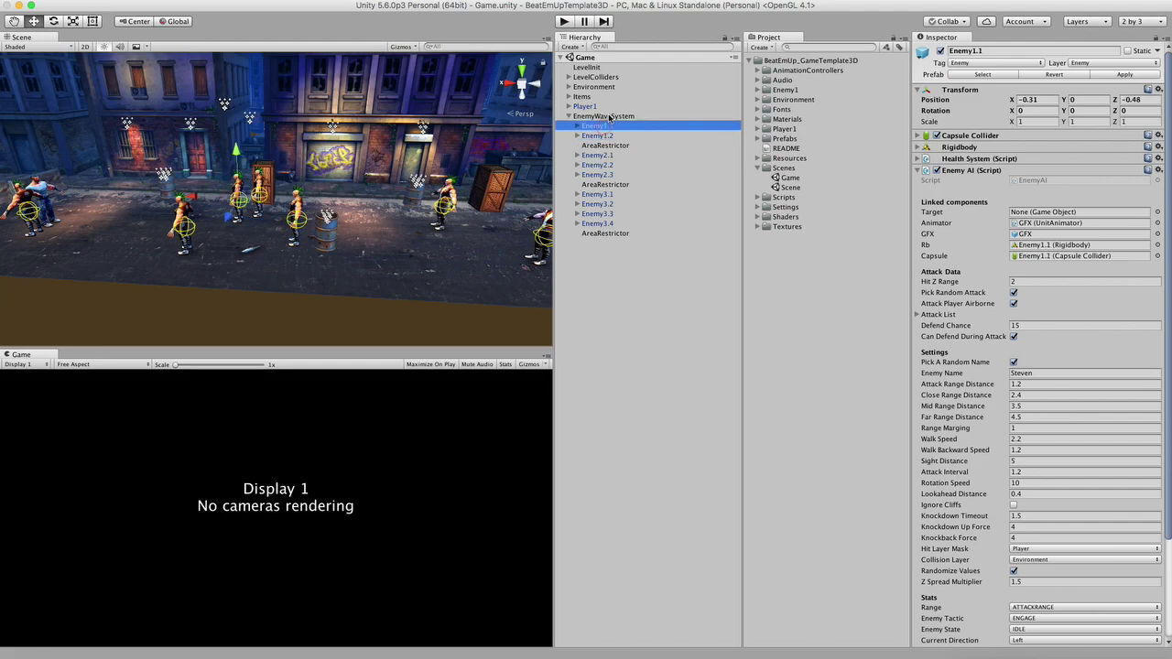
left_click(603, 116)
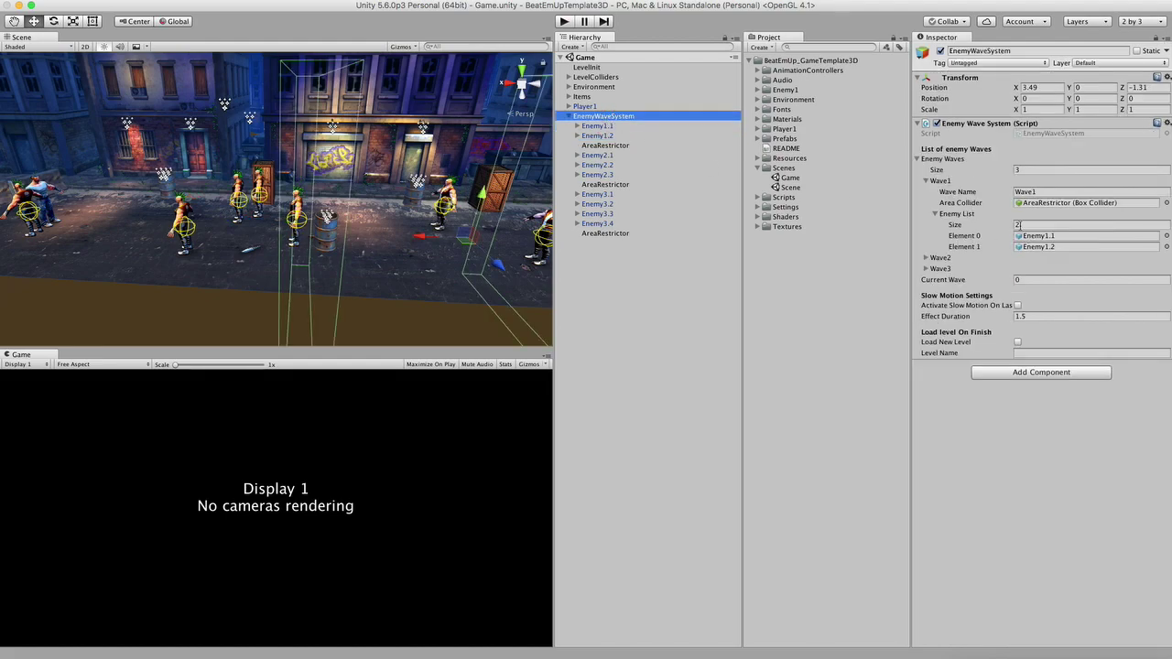
left_click_drag(602, 129, 1041, 236)
left_click_drag(604, 136, 1044, 248)
Assign AreaRestrictor as Wave1's Area Collider.
left_click(1051, 204)
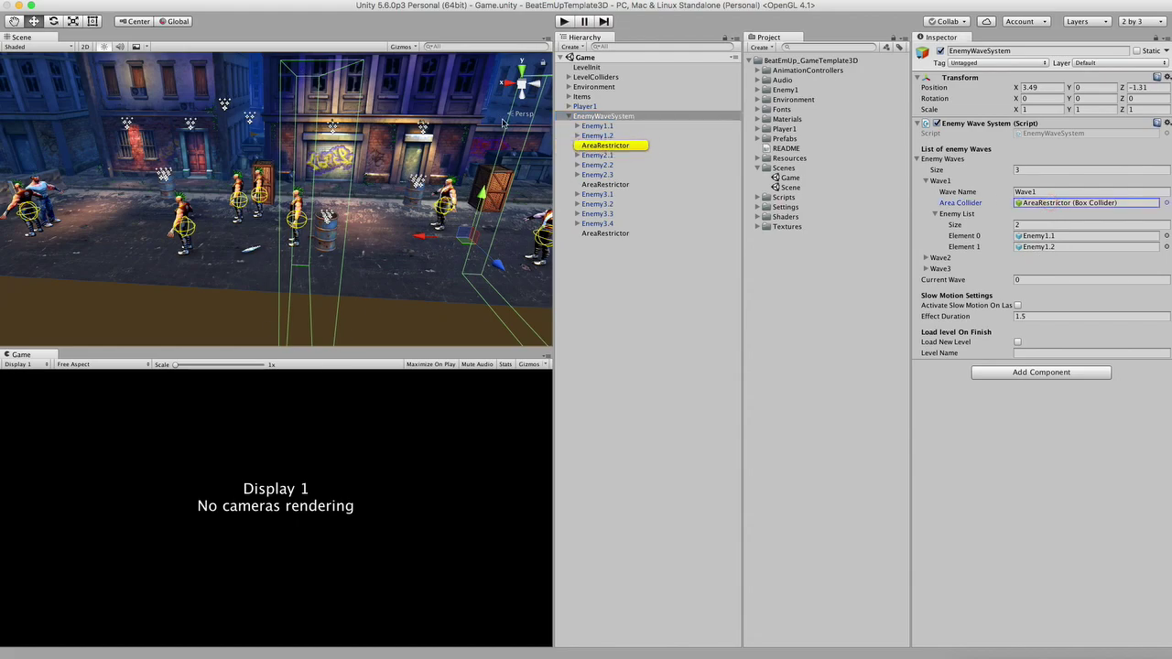
left_click(593, 149)
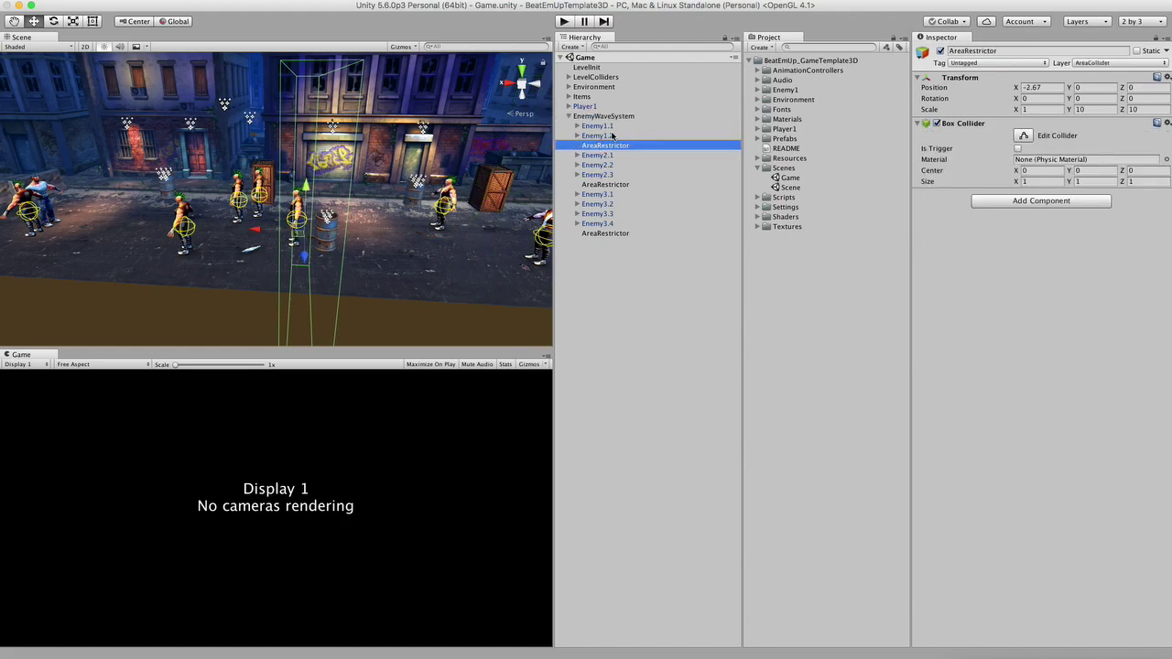
left_click(604, 117)
left_click_drag(596, 146, 1062, 205)
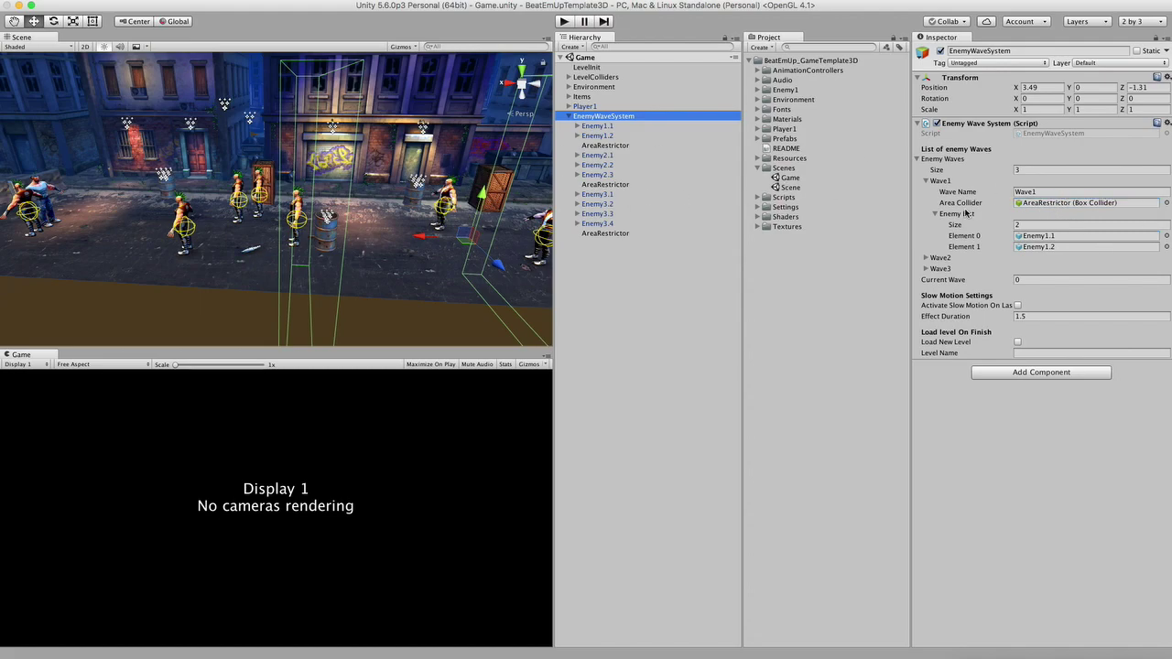
left_click(936, 214)
left_click(934, 213)
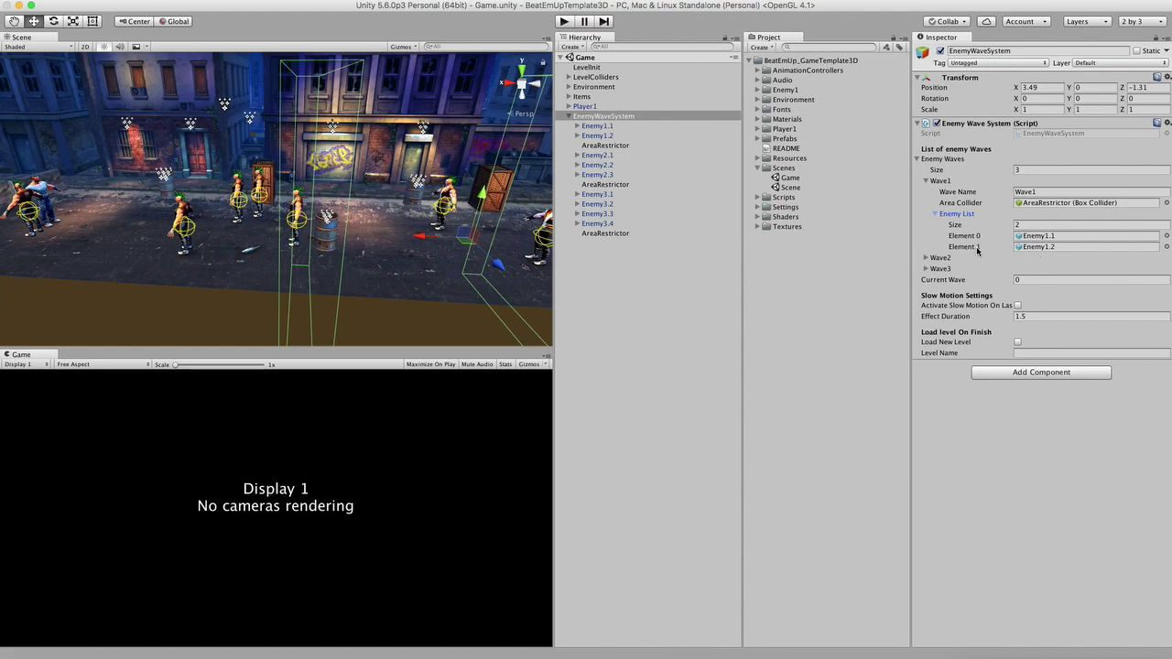
left_click(1041, 204)
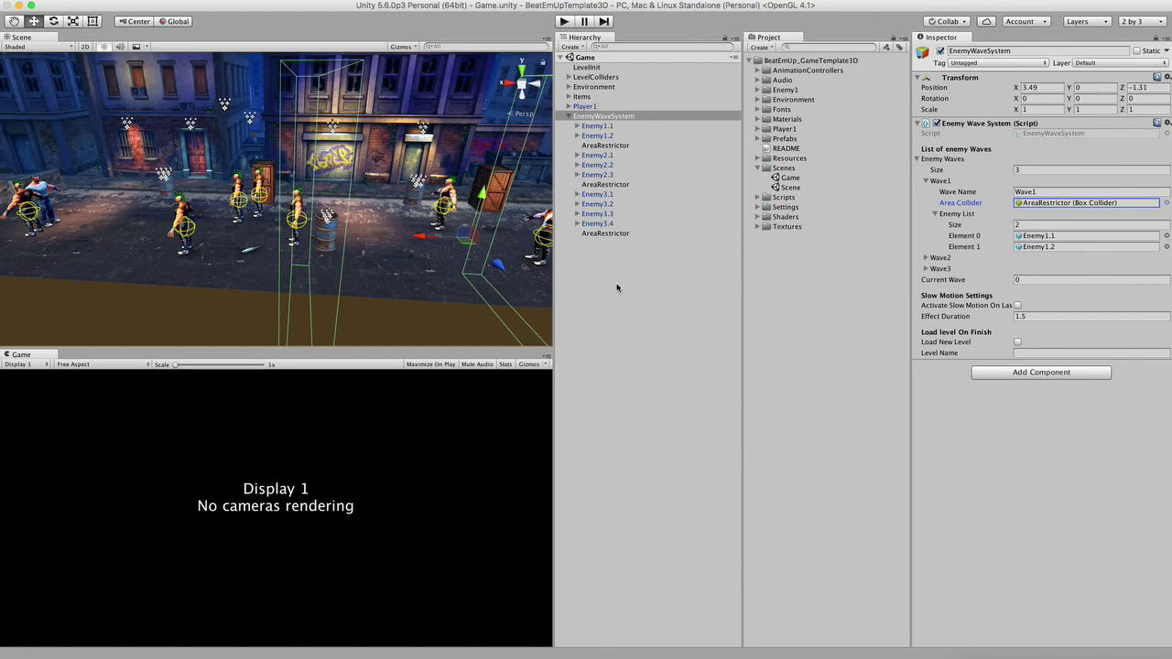
left_click(608, 117)
Delete EnemyWaveSystem with its children and drag a fresh Enemy prefab from an 'enemy' search into the scene.
key("Delete")
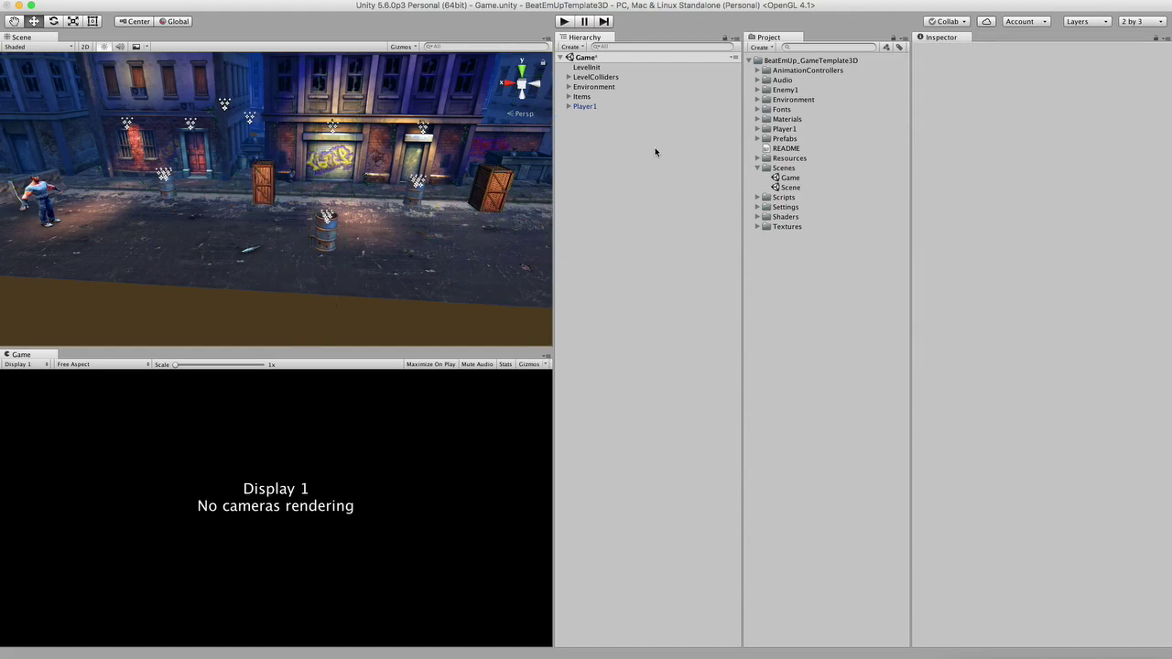
left_click(810, 47)
type("enemy")
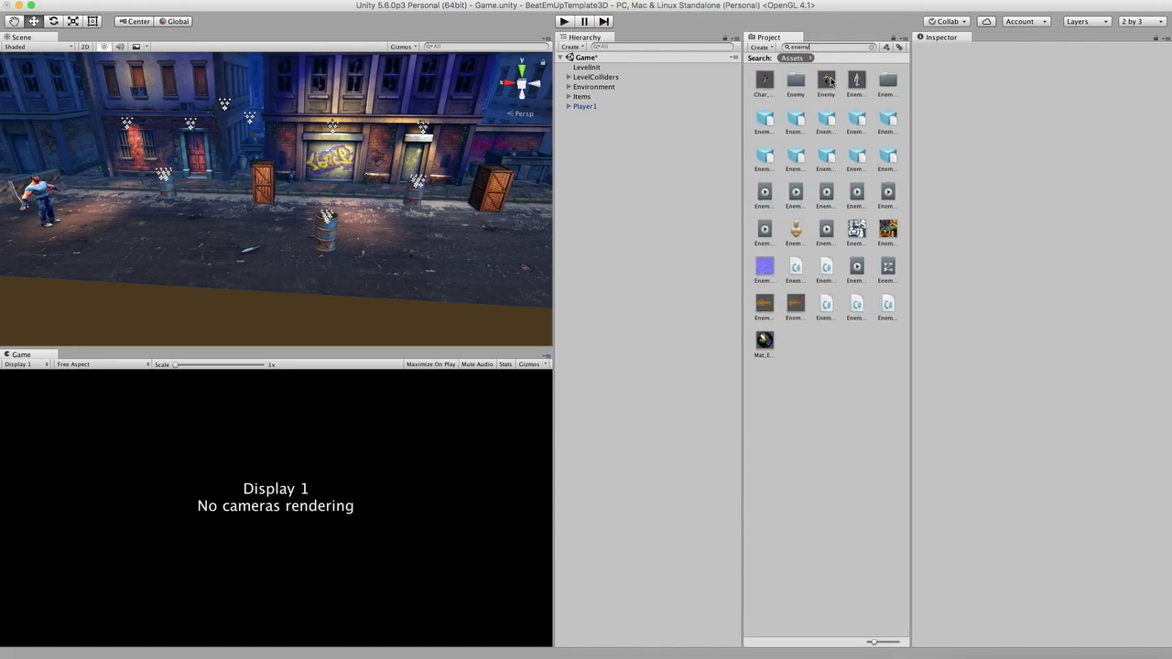
left_click_drag(826, 80, 636, 175)
left_click_drag(203, 304, 289, 249, "alt")
Duplicate the Enemy object and rename the original Enemy1 and the copy Enemy2.
key("super+d")
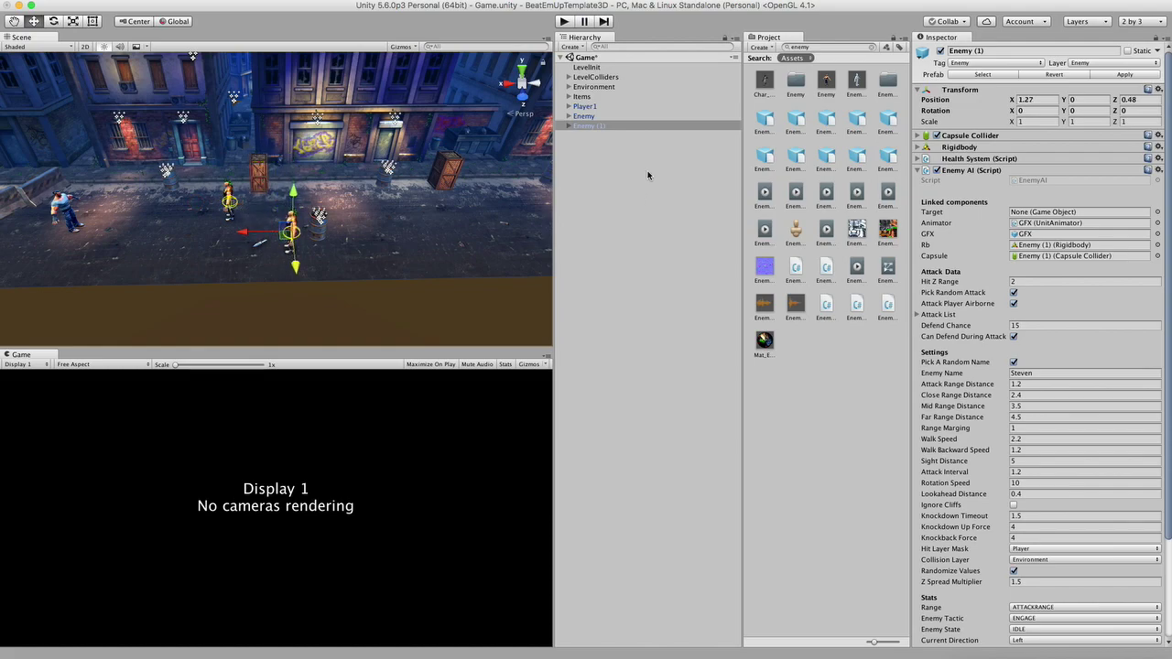
left_click(593, 117)
left_click(600, 116)
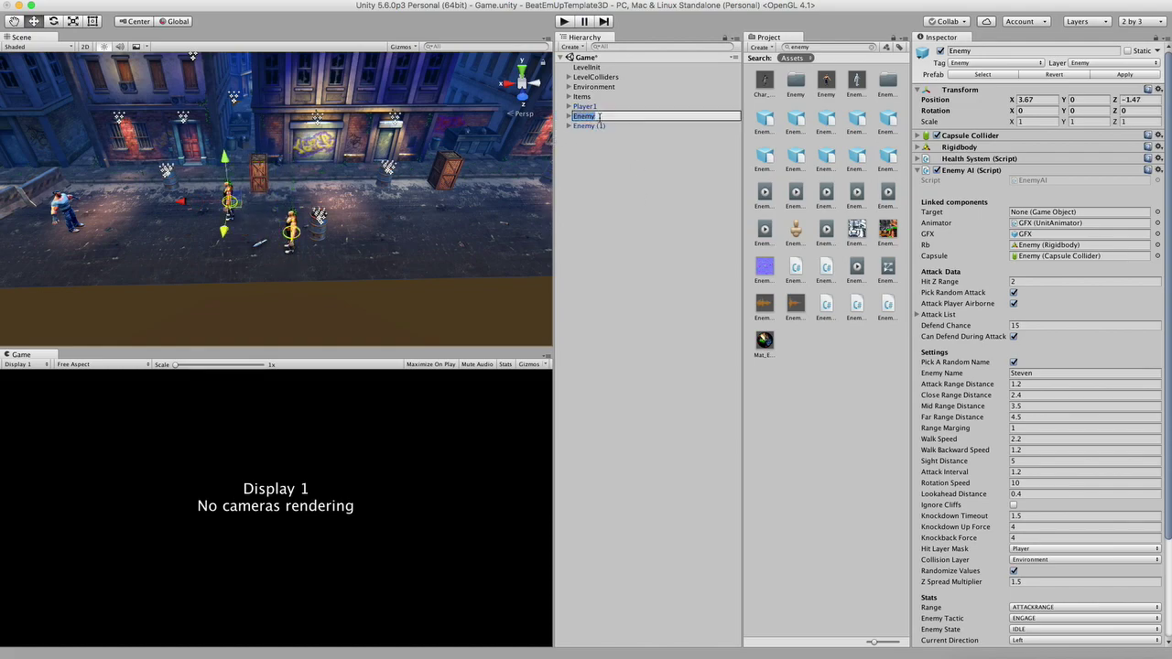
type("1")
left_click(597, 125)
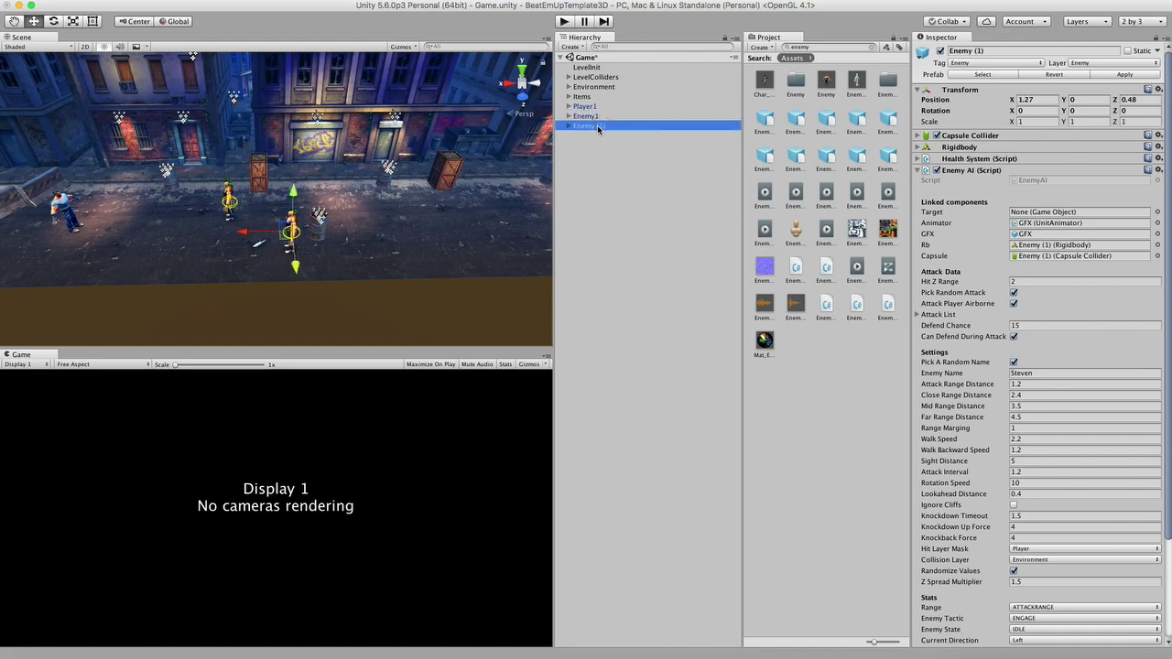
left_click(598, 126)
left_click_drag(589, 126, 608, 130)
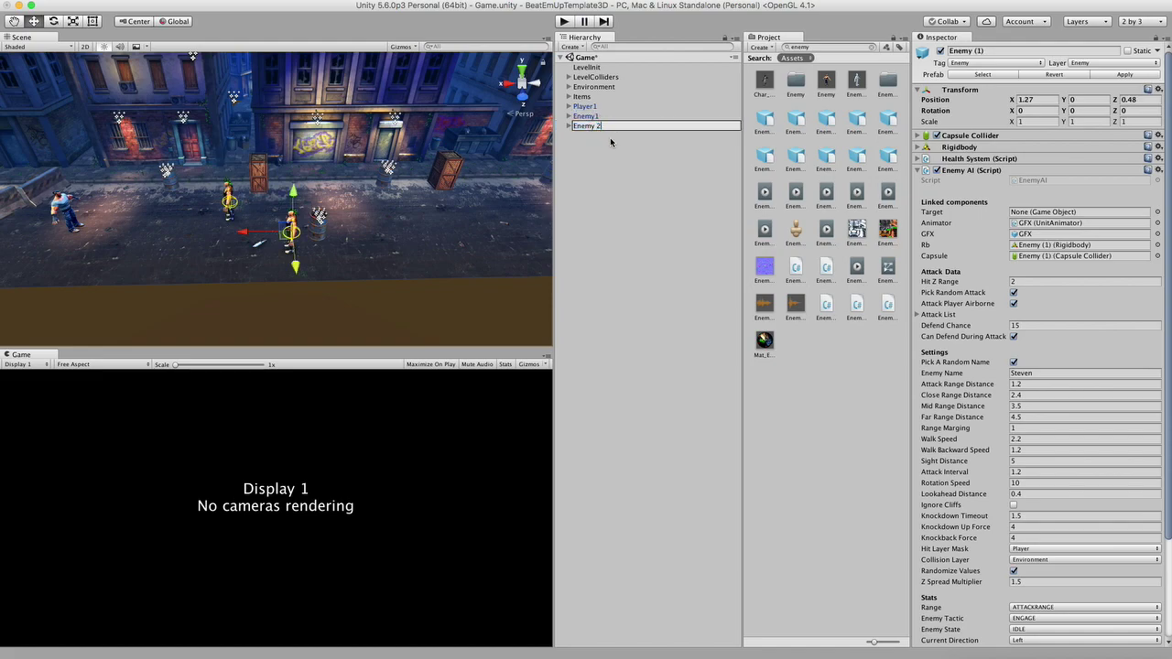
key("Return")
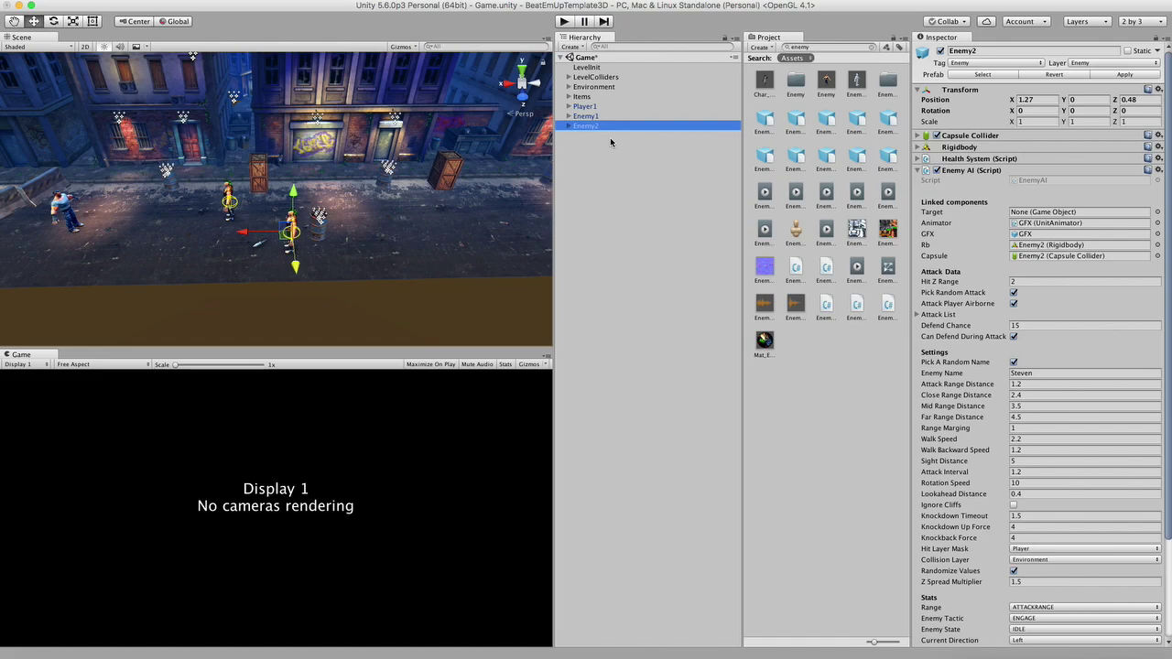
left_click(600, 169)
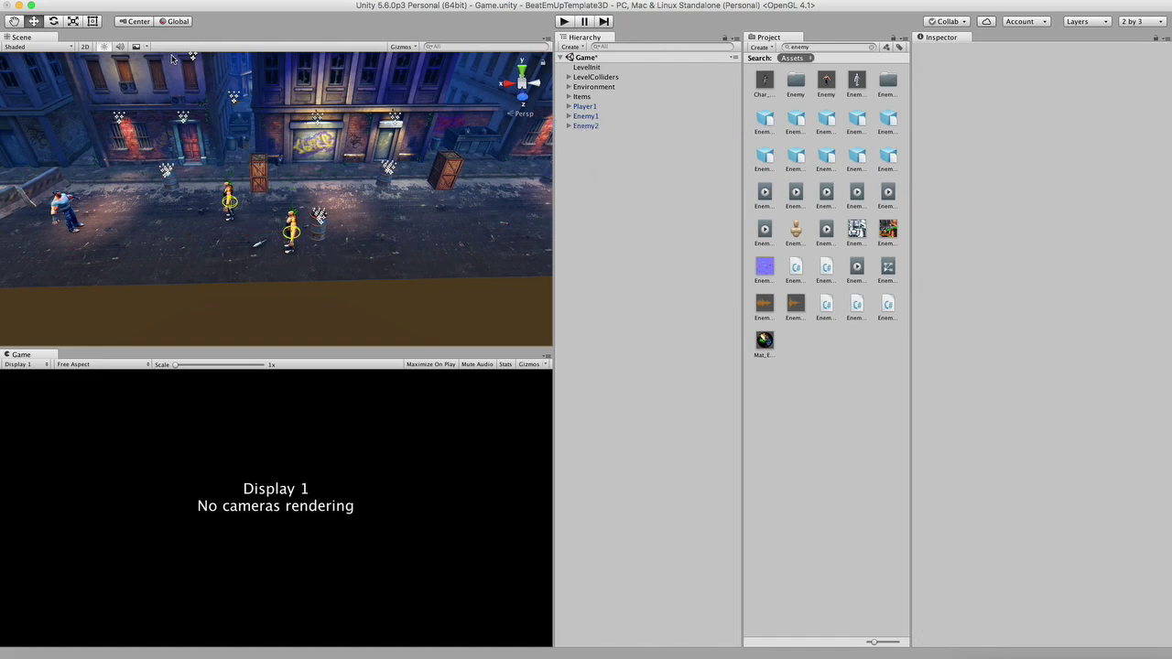
Create a cube and remove its Mesh Renderer and Mesh Filter components.
left_click(37, 0)
mouse_move(41, 13)
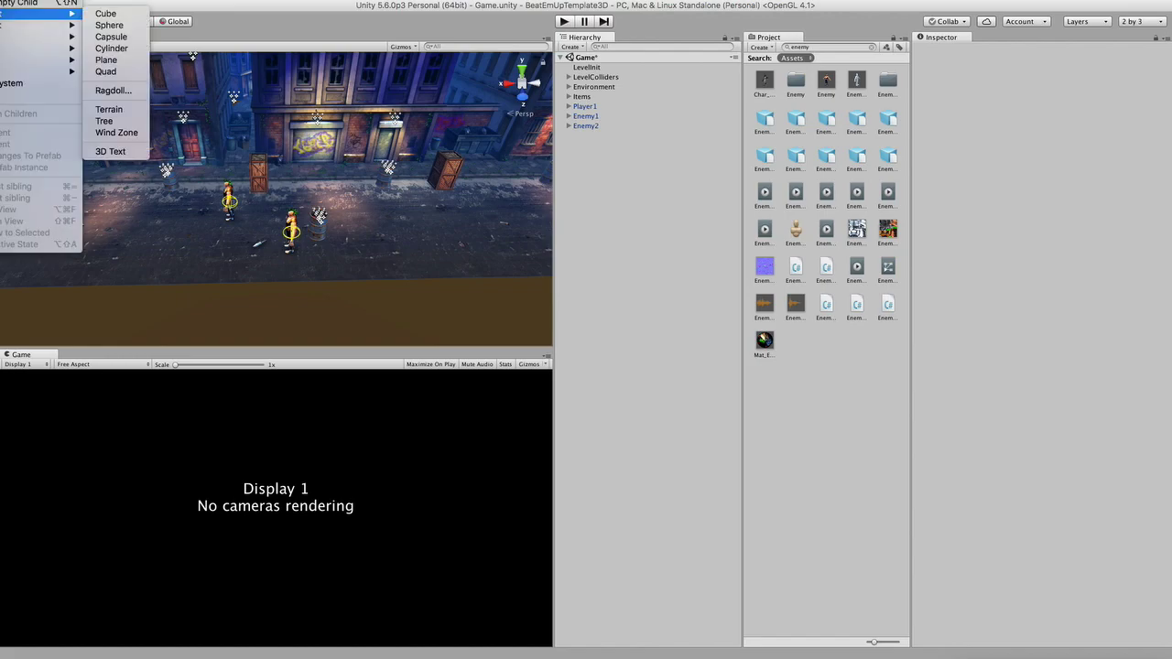
left_click(105, 13)
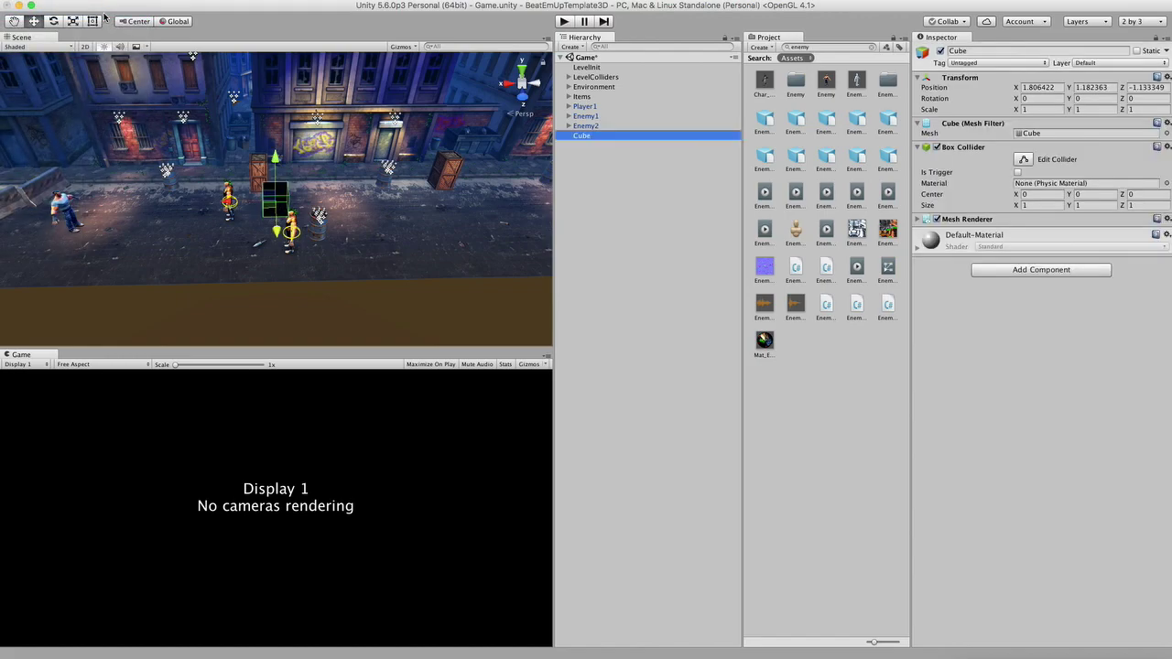
left_click(259, 206)
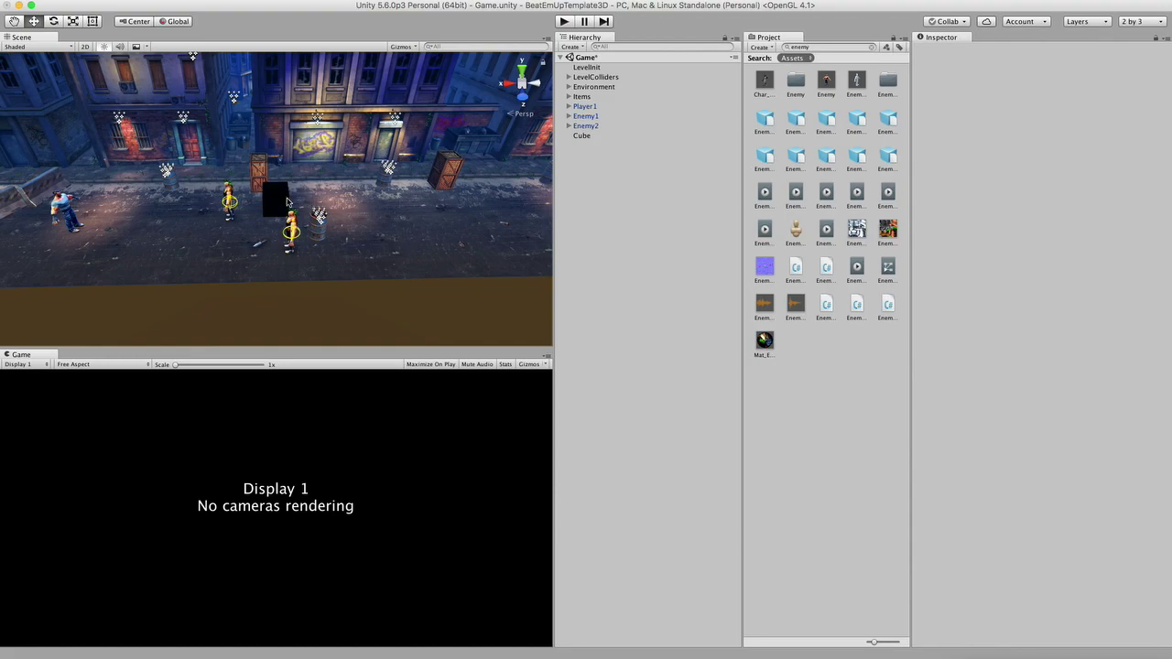
left_click(273, 202)
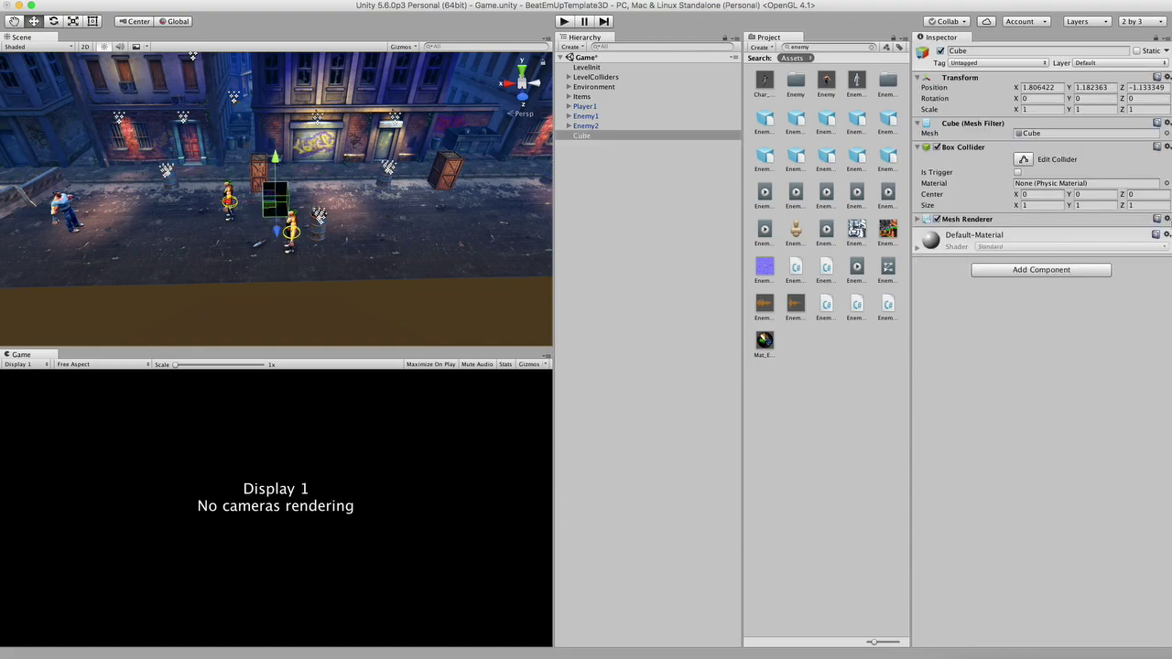
left_click(1167, 220)
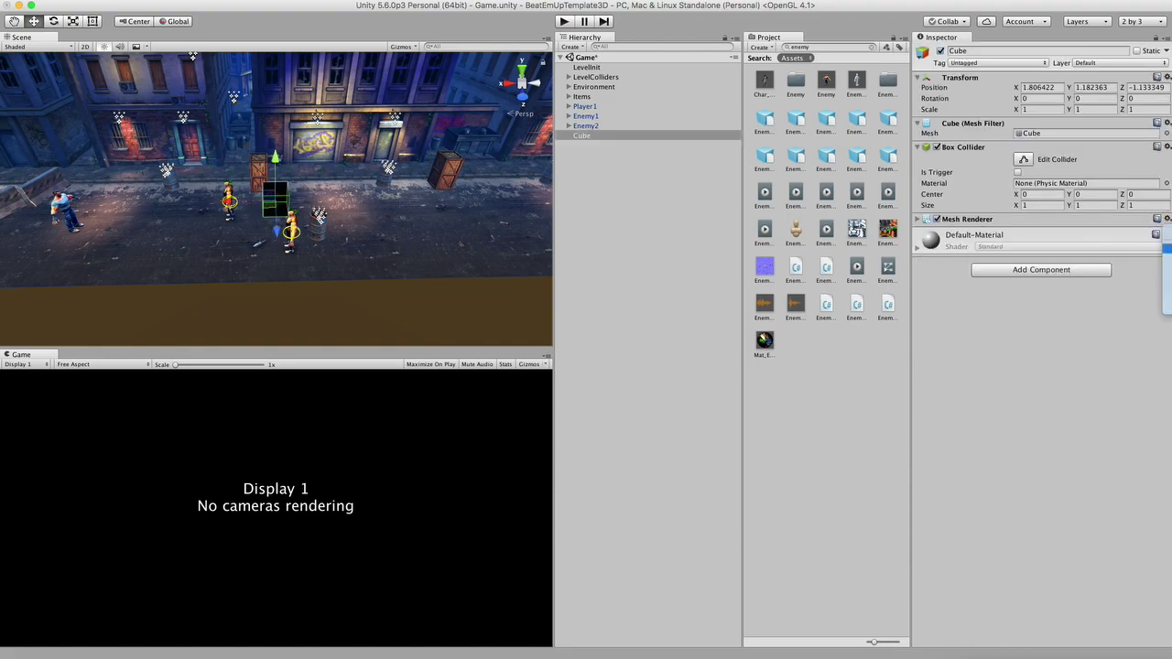
left_click(1156, 249)
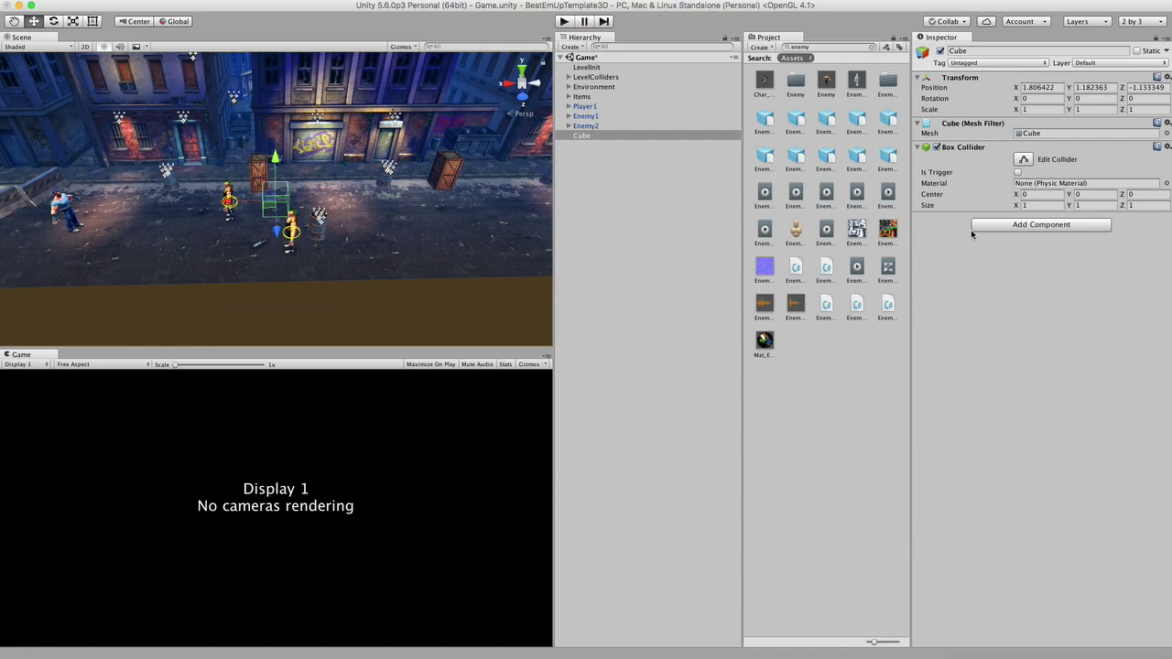
left_click(1168, 123)
left_click(1164, 153)
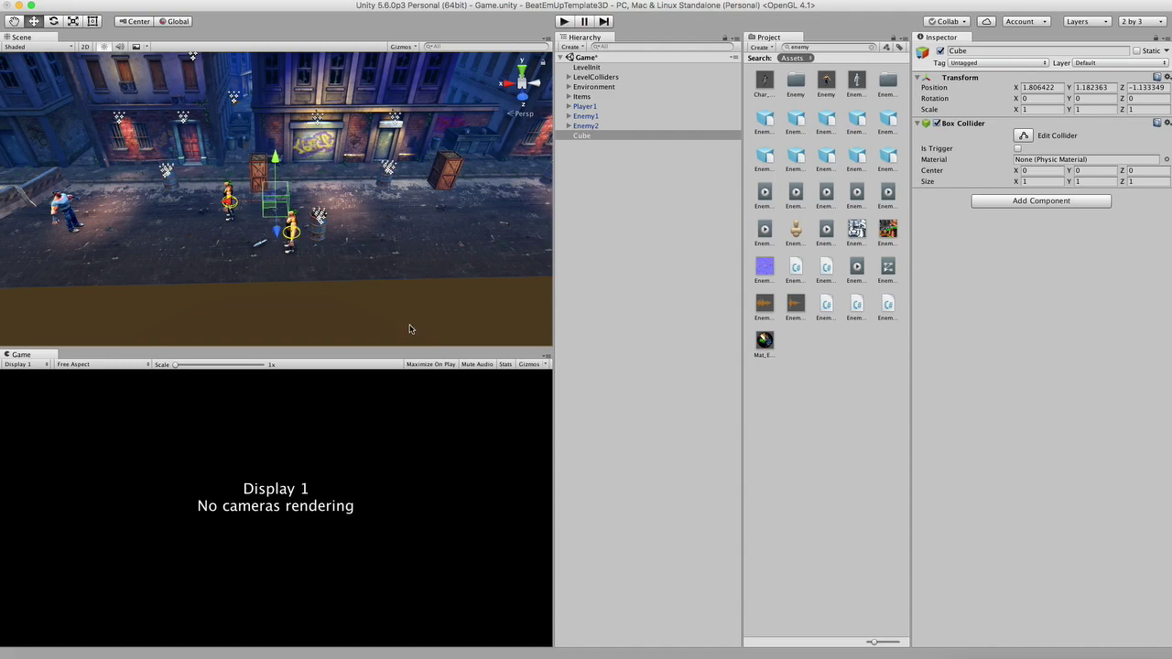
Set the cube's Box Collider size to X 1, Y 10, Z 10.
left_click(1040, 182)
type("10")
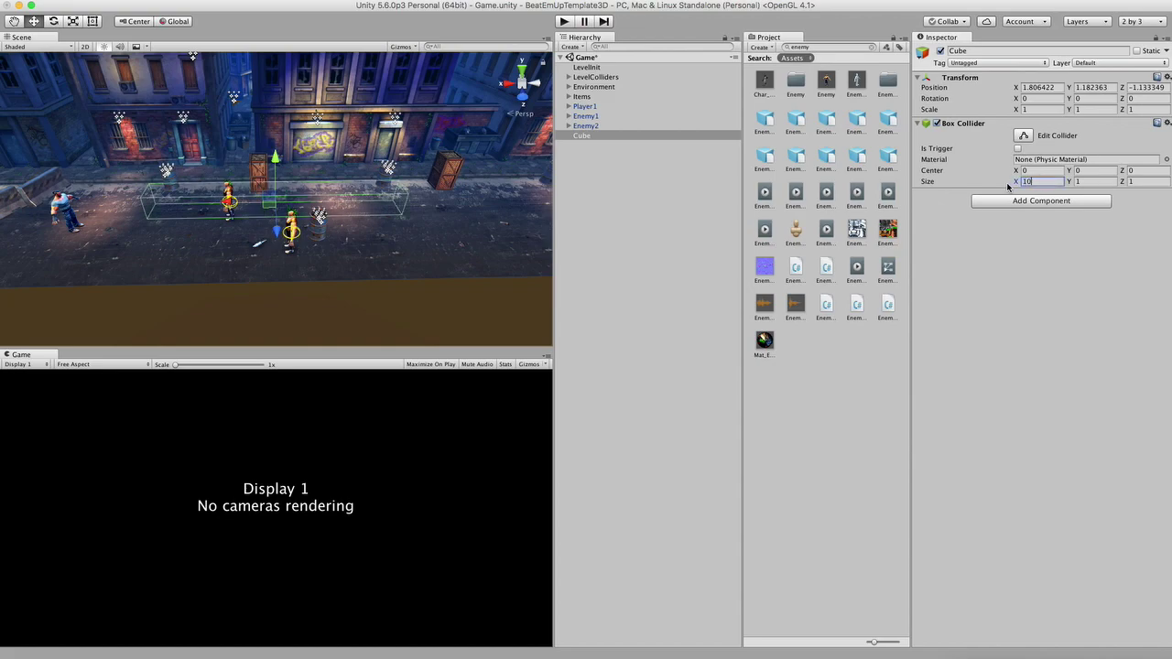
key("BackSpace")
key("Tab")
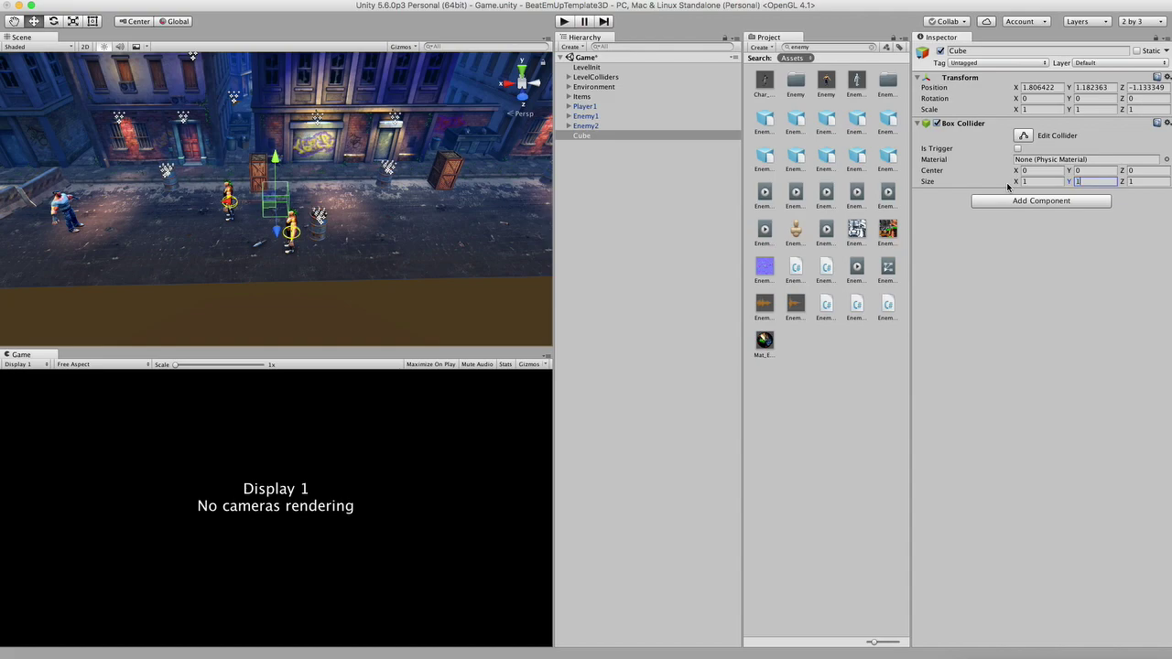
type("10")
key("Tab")
type("10")
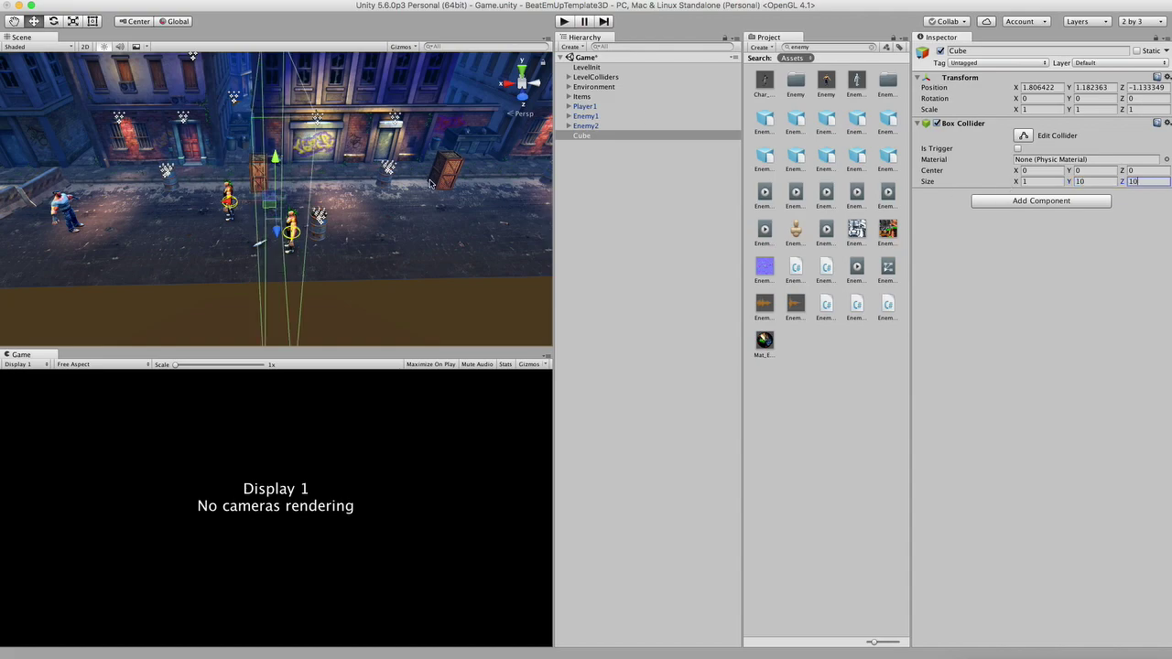
left_click_drag(278, 200, 367, 206, "alt")
left_click_drag(534, 113, 327, 185, "alt")
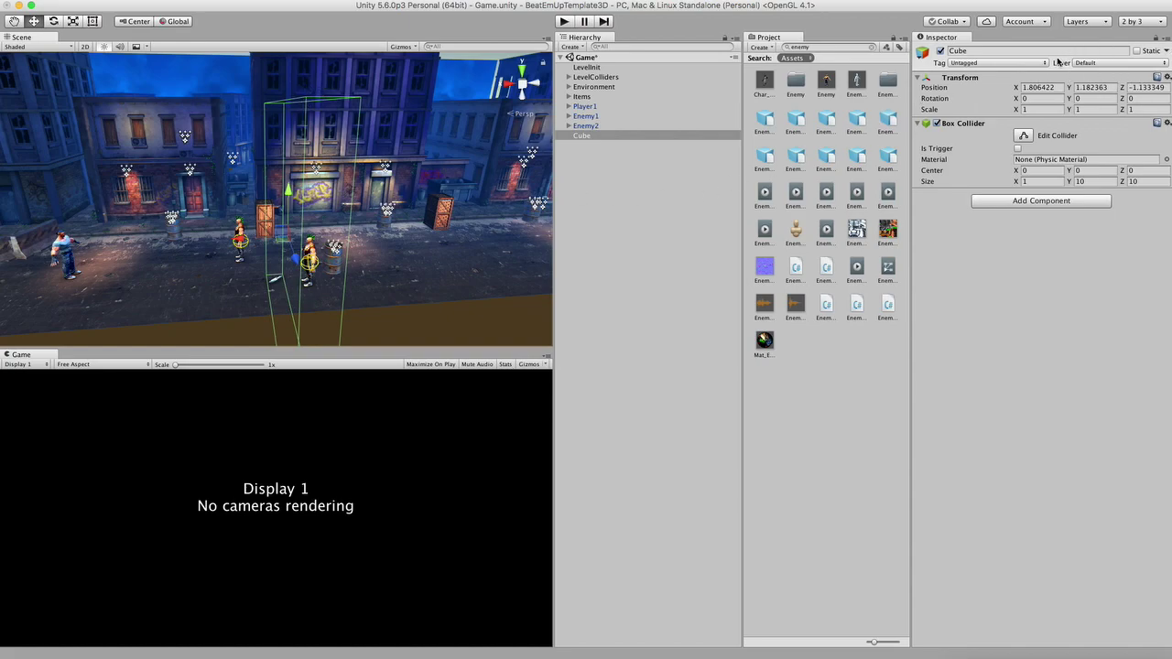
Put the Cube on the AreaCollider layer.
left_click(1099, 63)
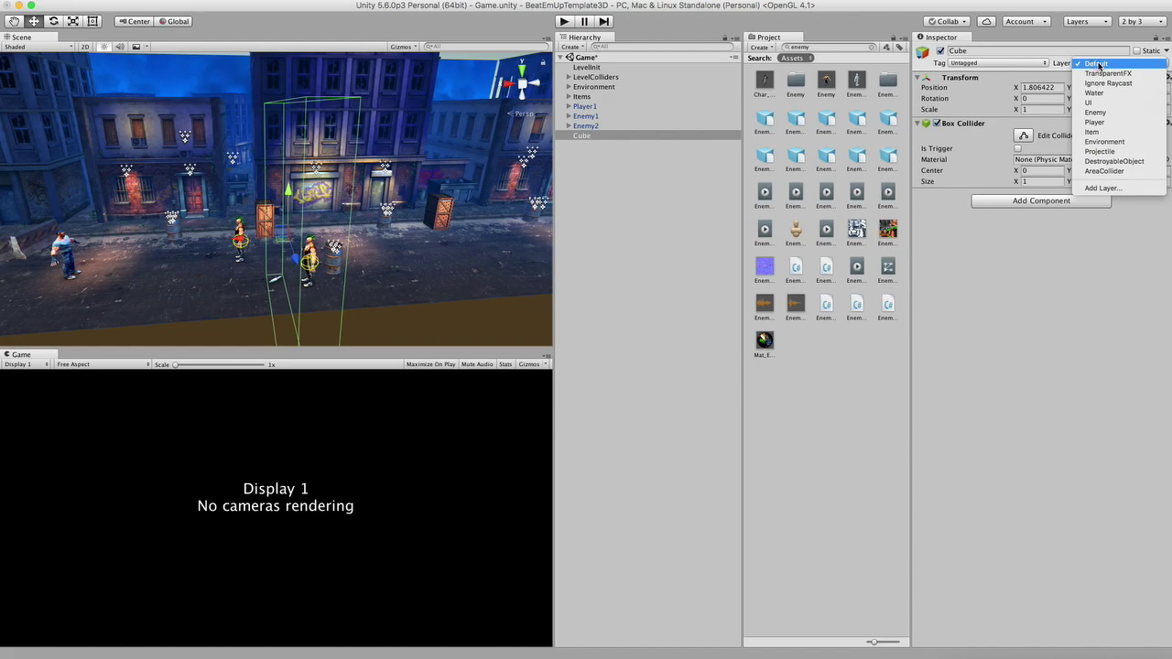
left_click(1104, 171)
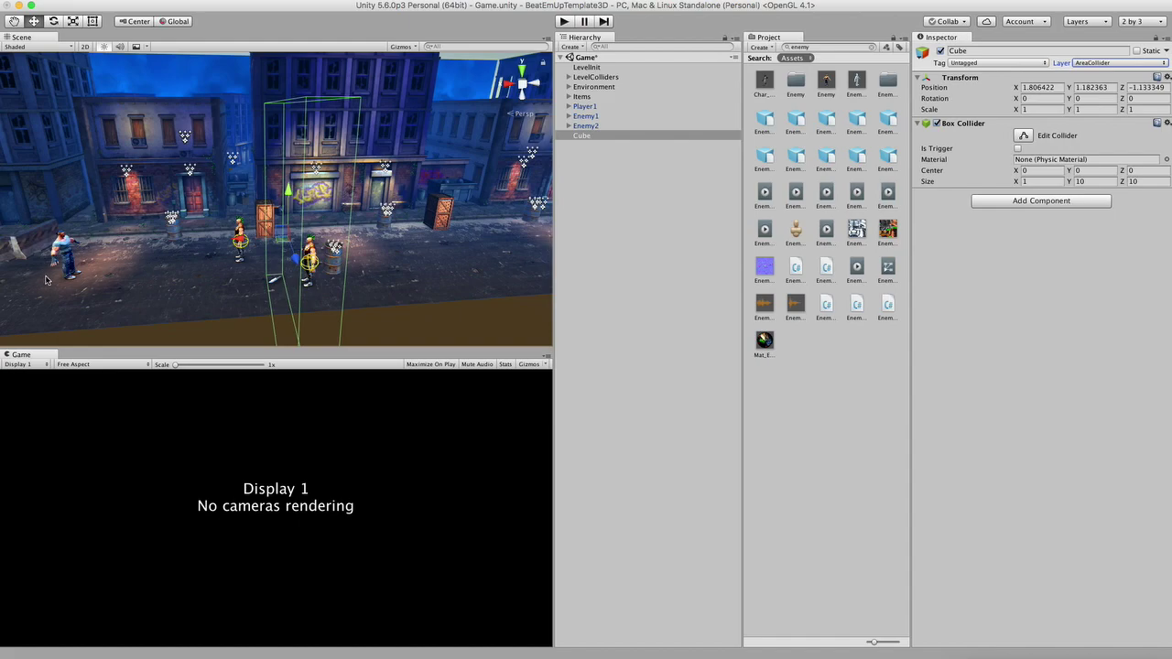
left_click_drag(46, 279, 190, 290, "alt")
Rename the Cube to AreaCollider in the Hierarchy.
left_click(591, 138, "super")
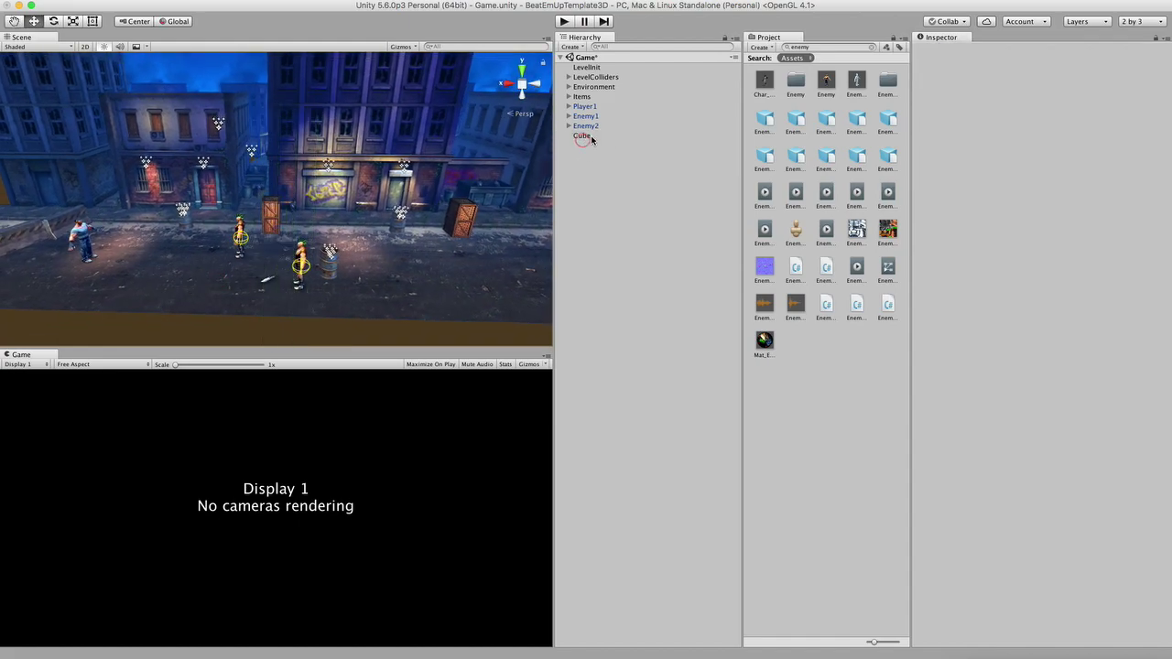
left_click(588, 137)
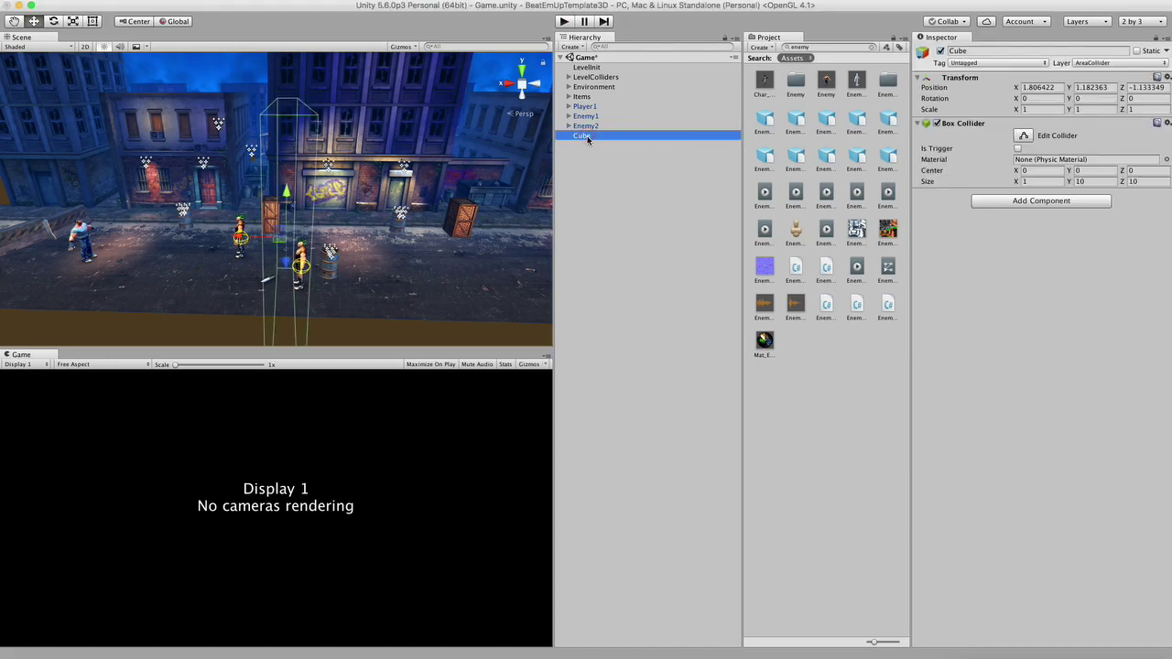
key("Return")
type("AreaCollider")
key("Return")
left_click(596, 169)
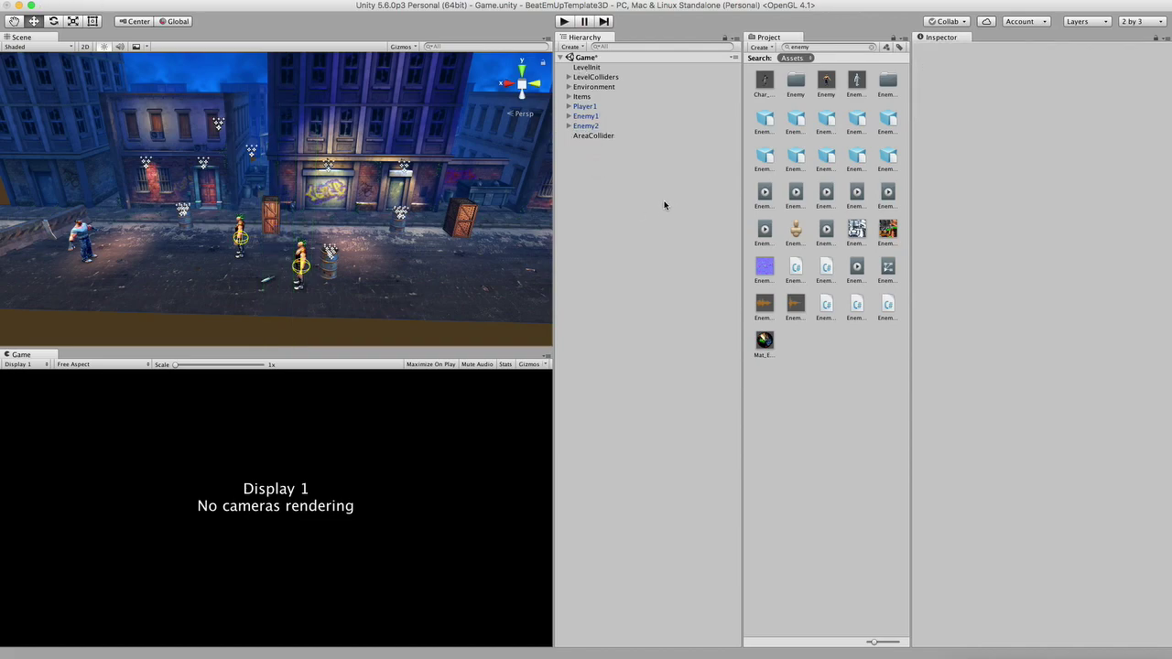
Create an empty object named EnemyWaveSystem.
right_click(622, 192)
left_click(654, 288)
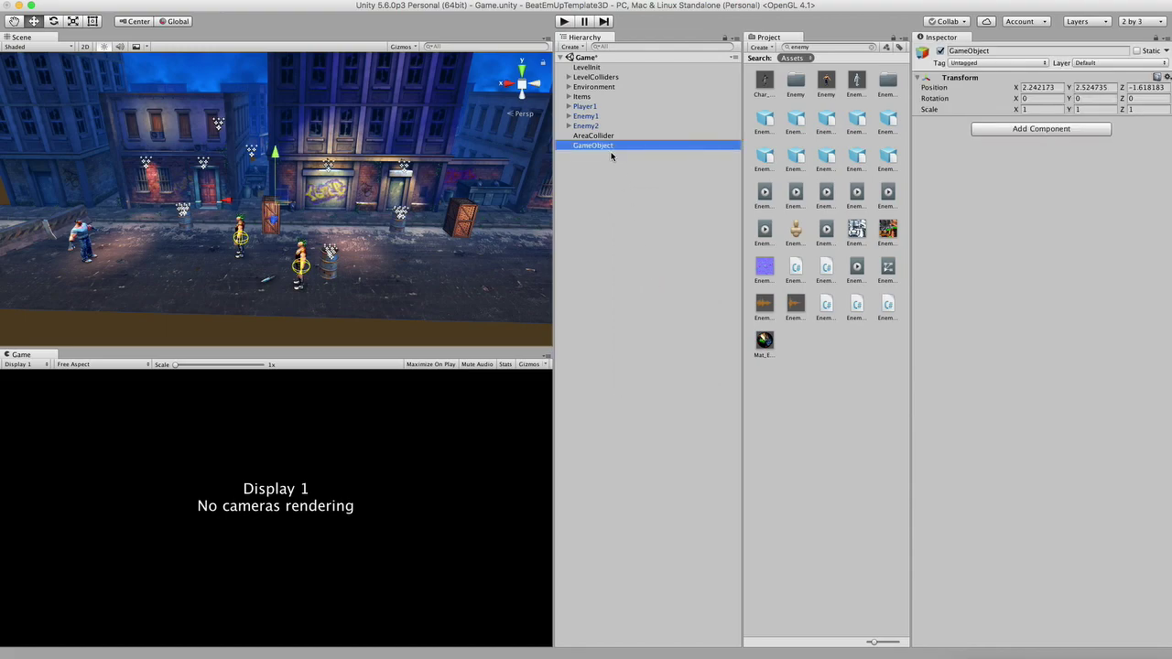
left_click(601, 147)
type("EnemyWave")
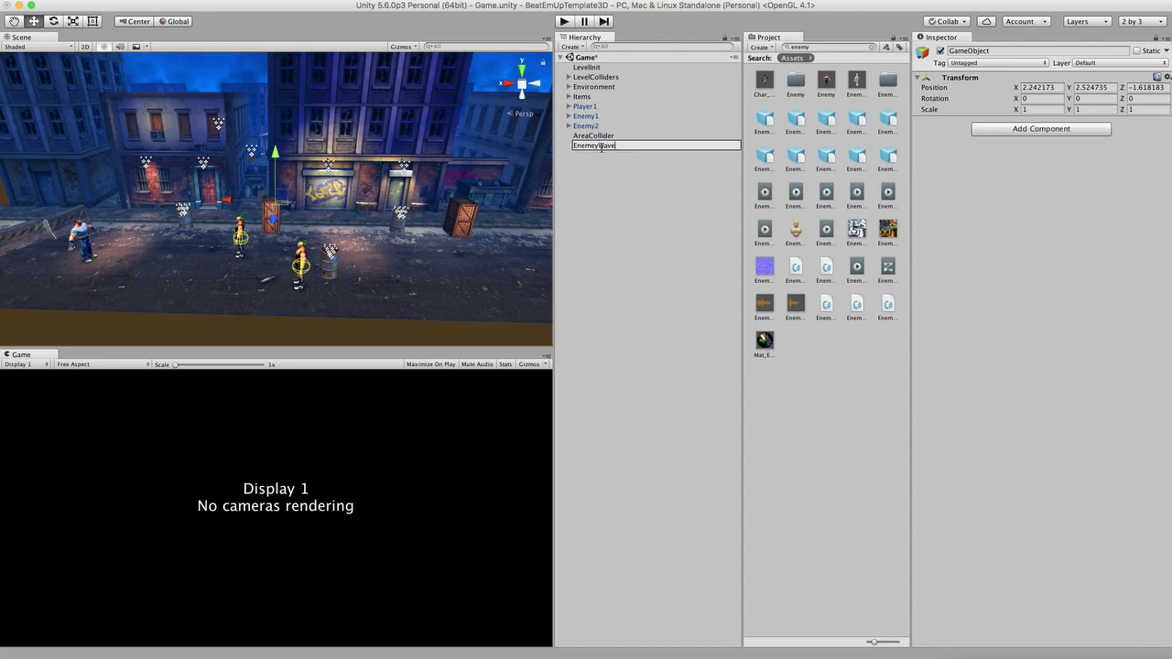
type("System")
key("Return")
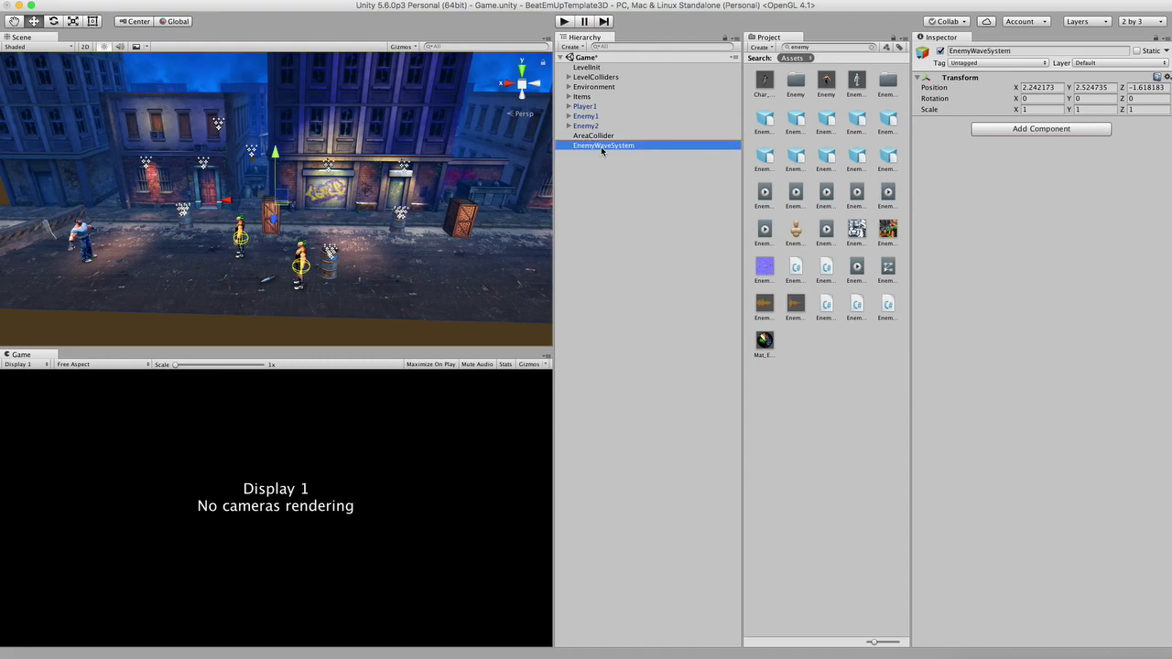
Add the Enemy Wave System script component to EnemyWaveSystem.
left_click(1017, 129)
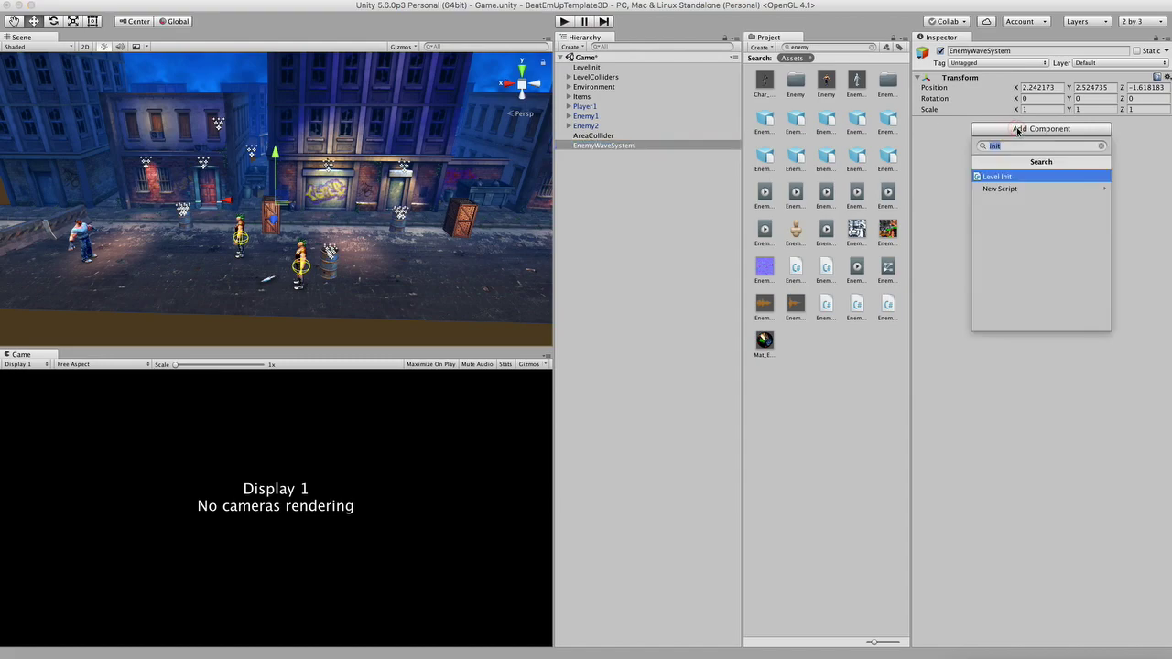
type("enemy")
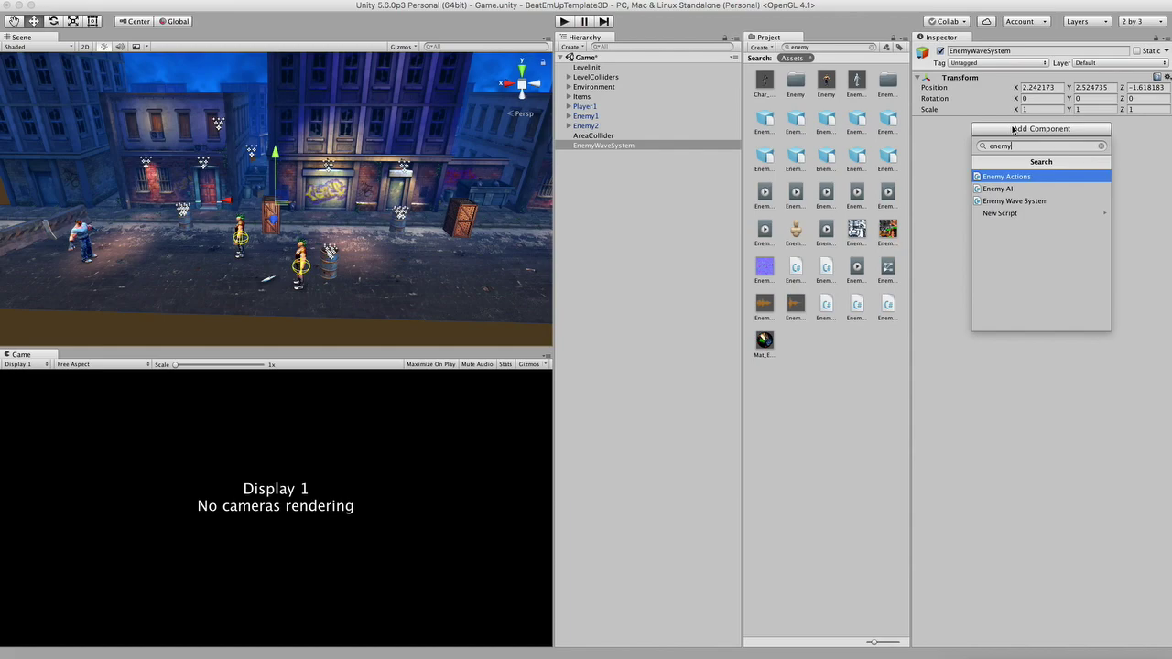
left_click(1056, 201)
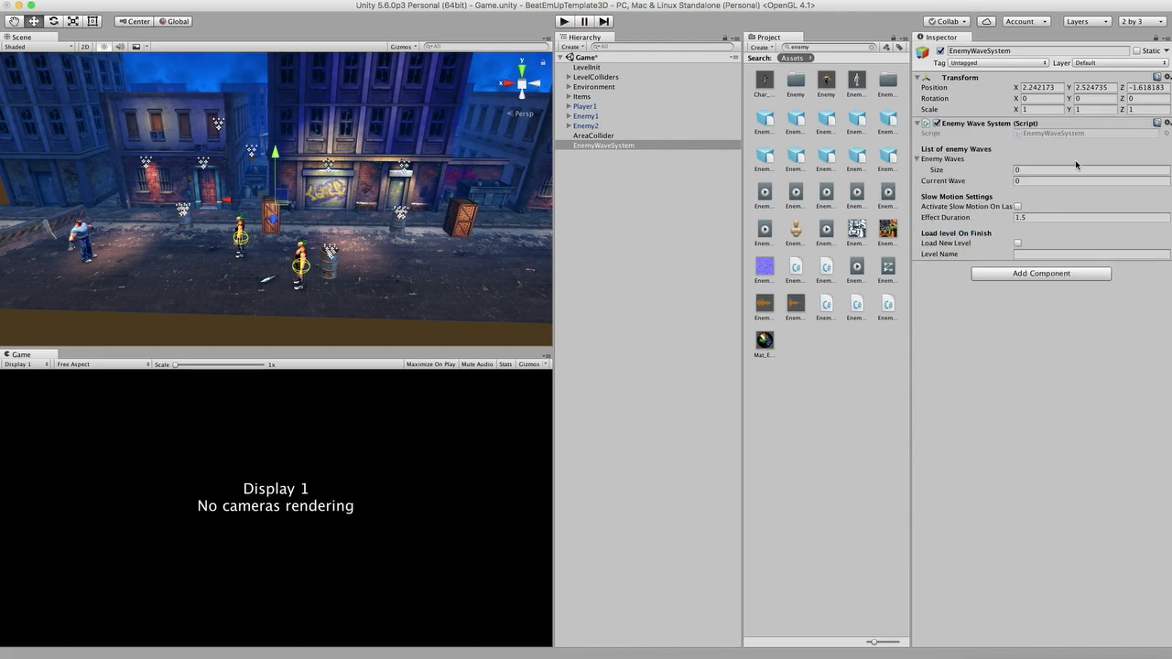
Create one enemy wave named Wave1 with AreaCollider as its area collider.
left_click(1027, 171)
type("1")
key("Return")
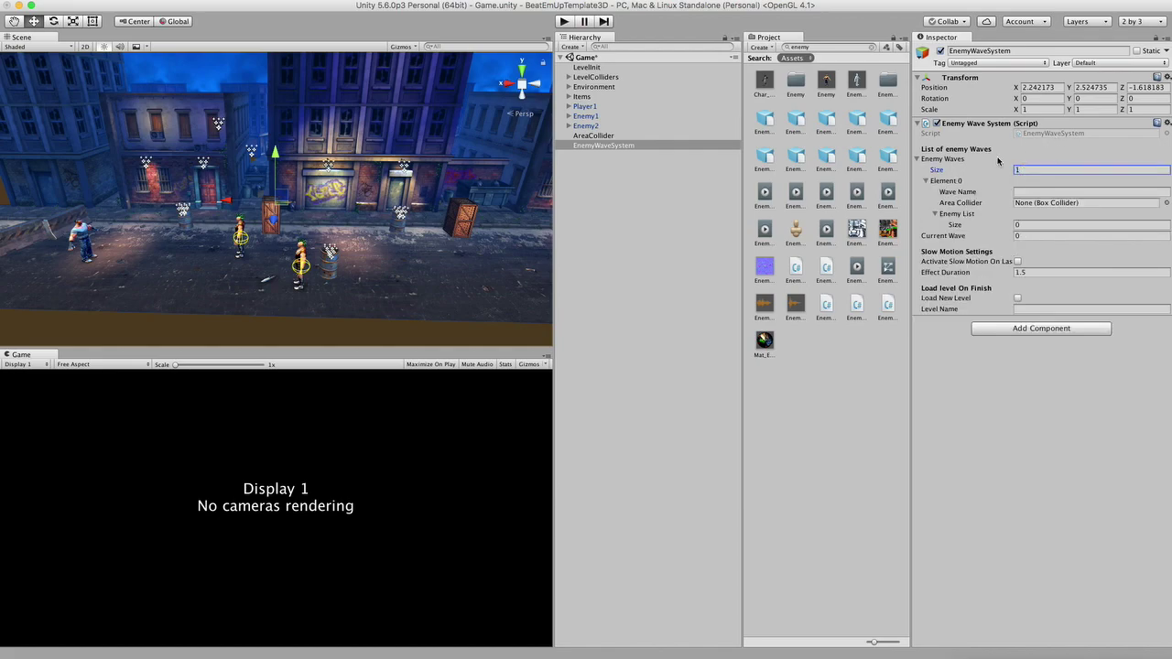
left_click(1036, 192)
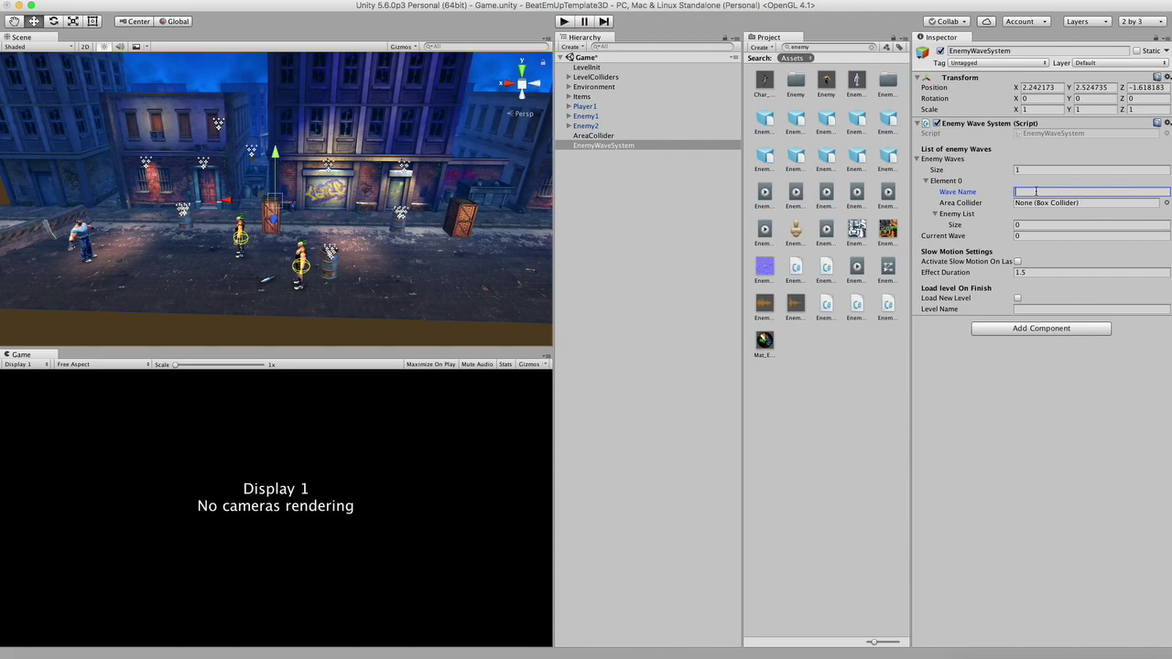
type("Wave1")
left_click_drag(590, 137, 1039, 207)
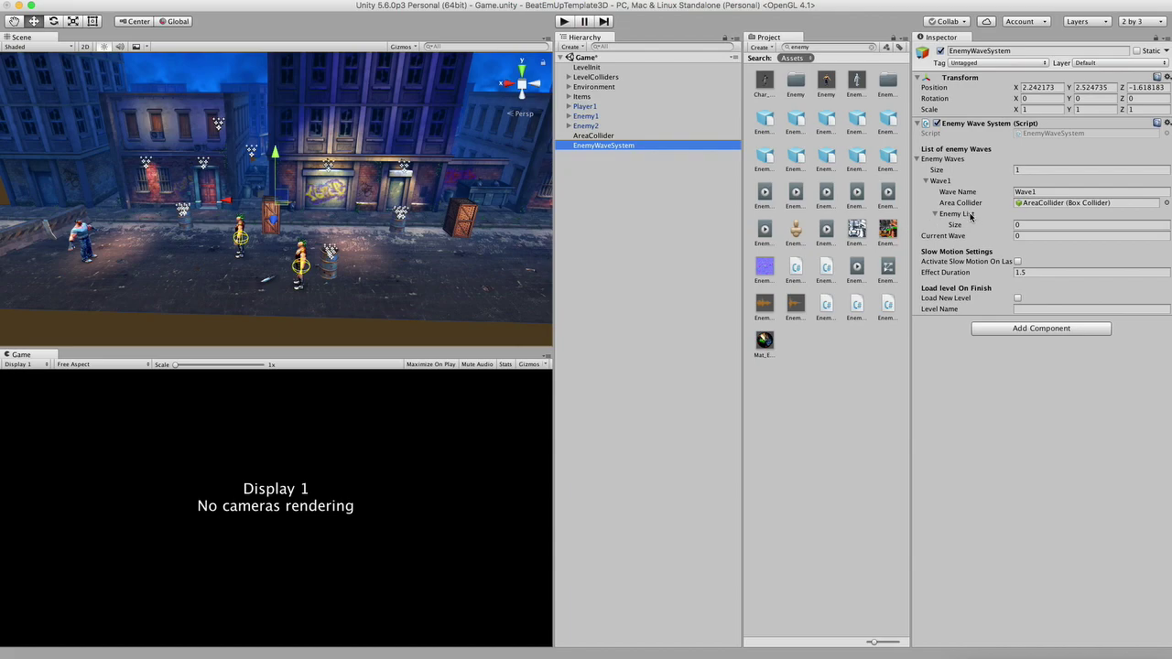
Give Wave1 an enemy list of size 2 containing Enemy1 and Enemy2.
left_click(1025, 225)
type("2")
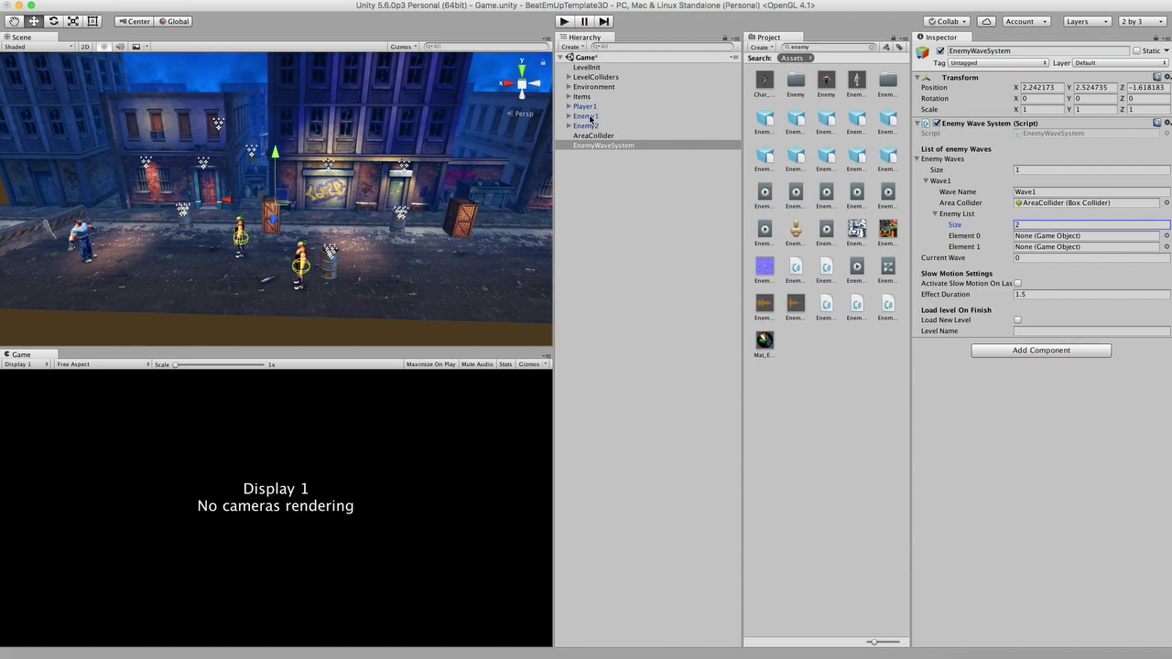
left_click_drag(591, 117, 1052, 236)
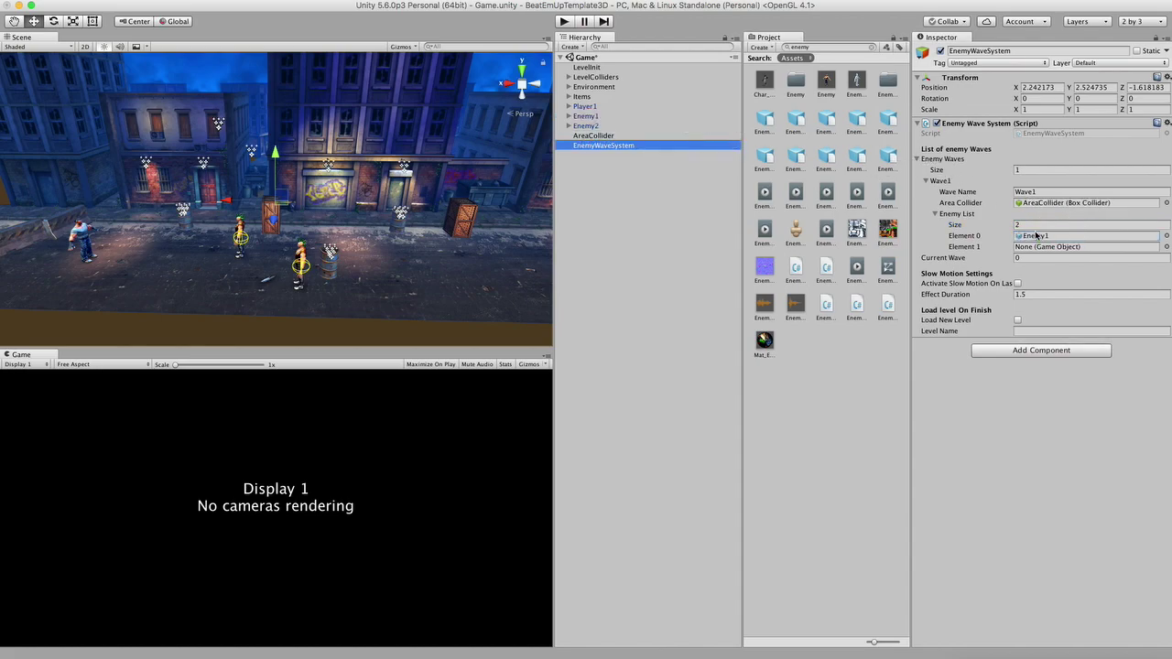
left_click_drag(587, 126, 1034, 247)
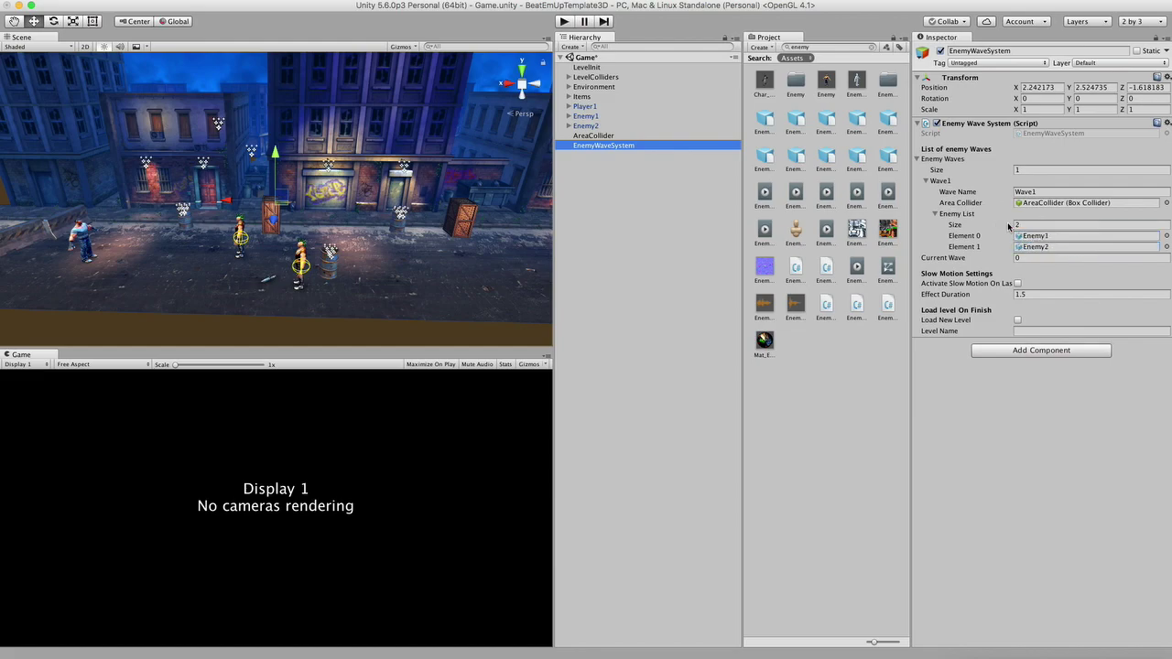
left_click(936, 214)
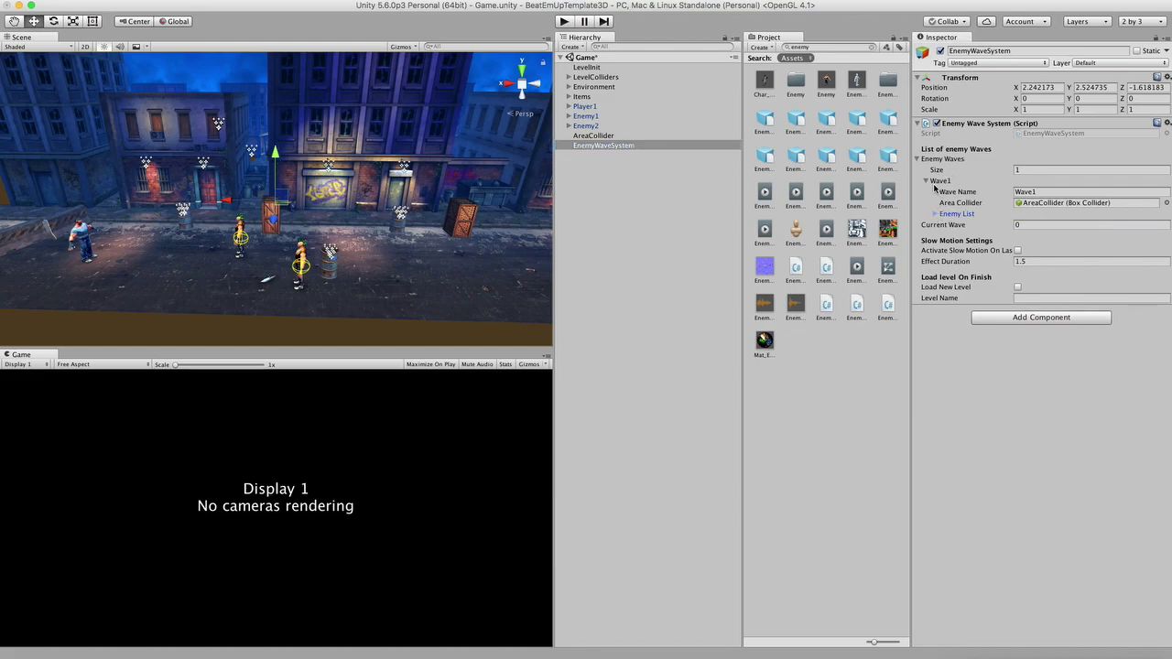
Enable Activate Slow Motion On Last Hit, with effect duration 1.5.
left_click(927, 181)
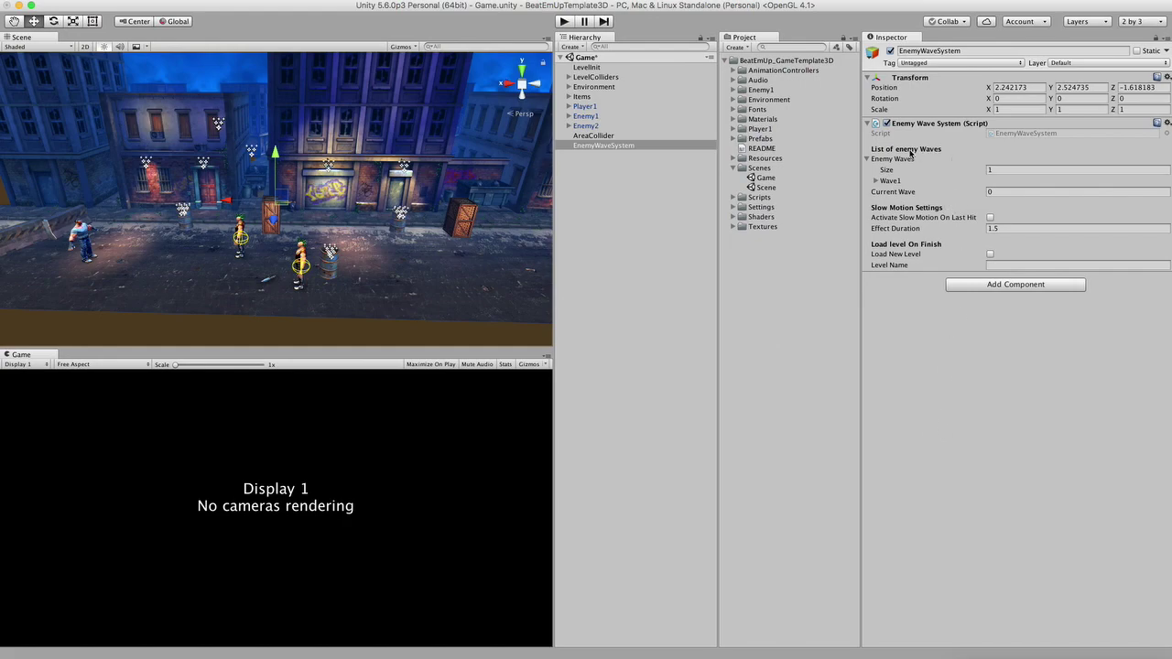
left_click(867, 159)
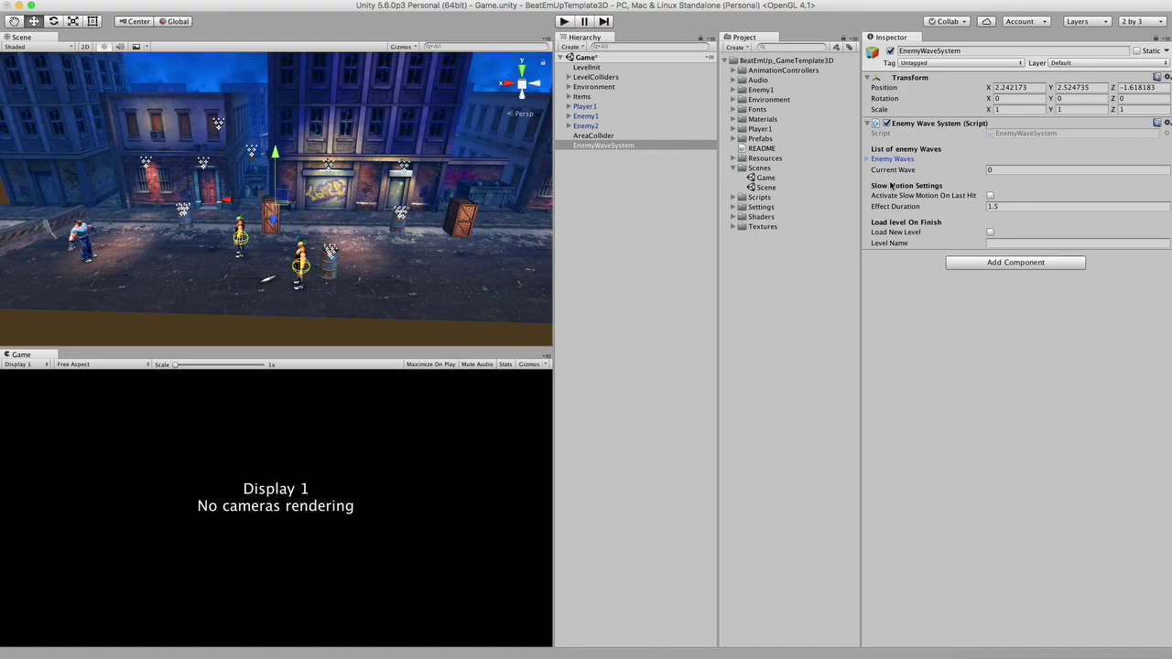
left_click(990, 196)
left_click(1022, 207)
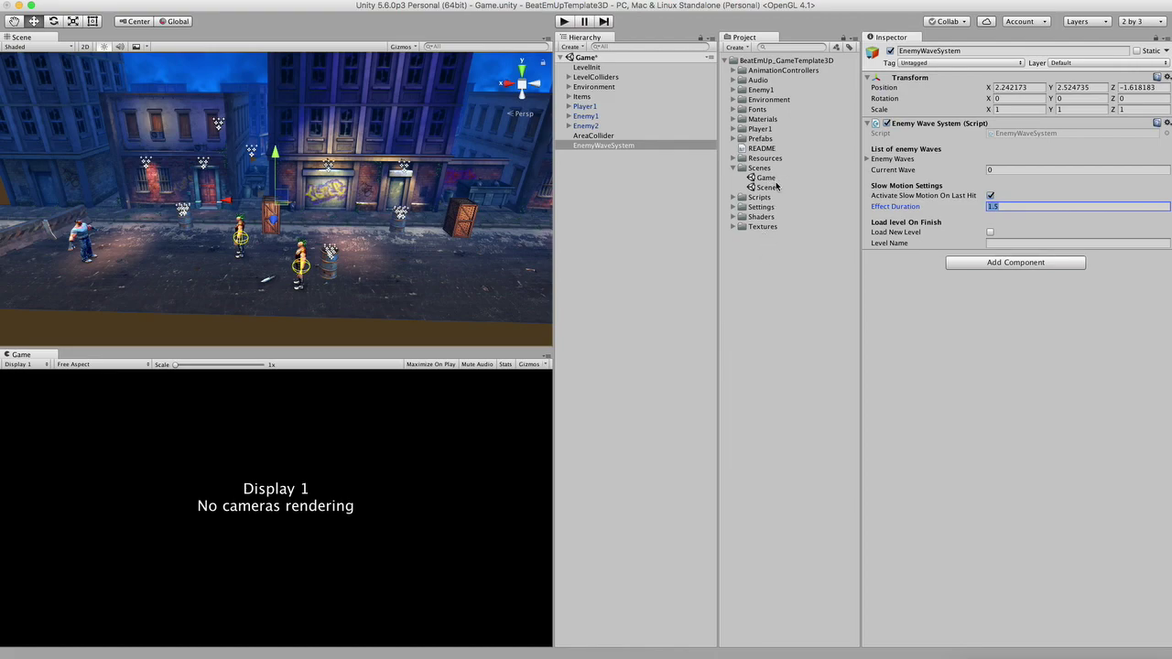
Enable Load New Level with the level name 'level'.
left_click(991, 234)
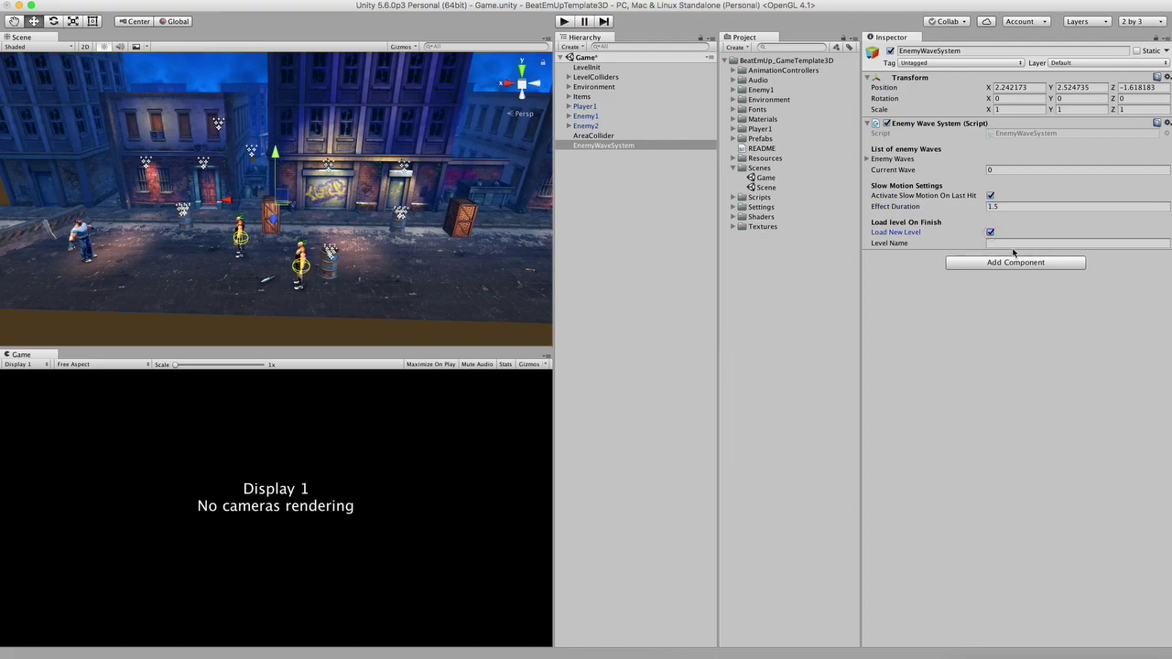
left_click(1007, 243)
type("level")
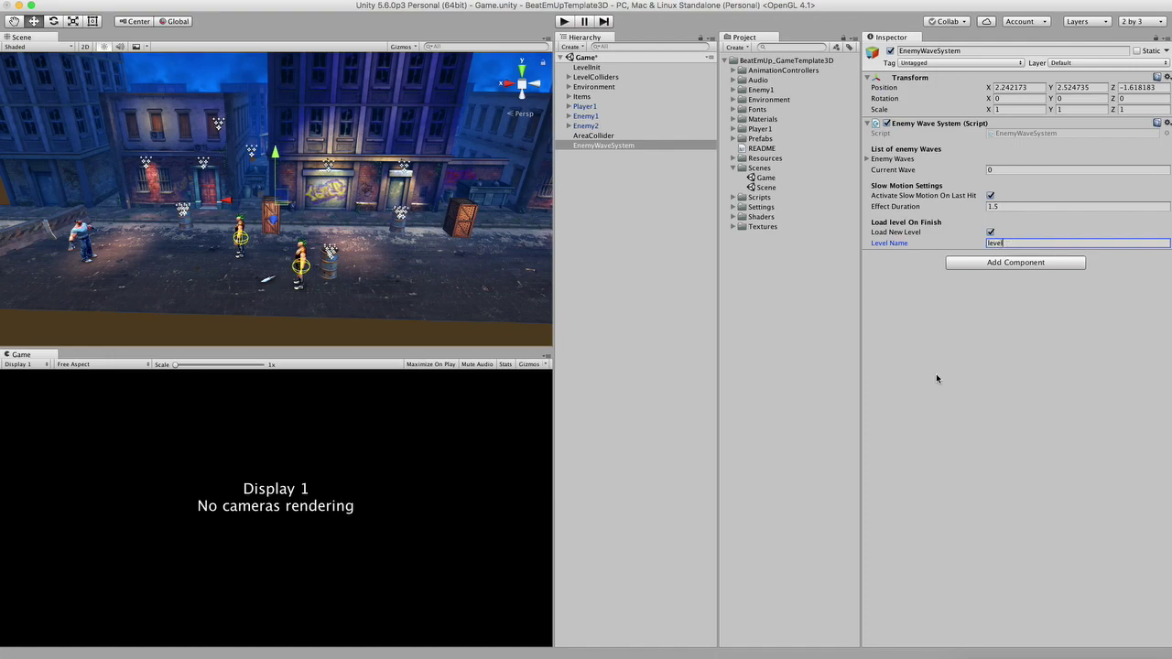
left_click(943, 367)
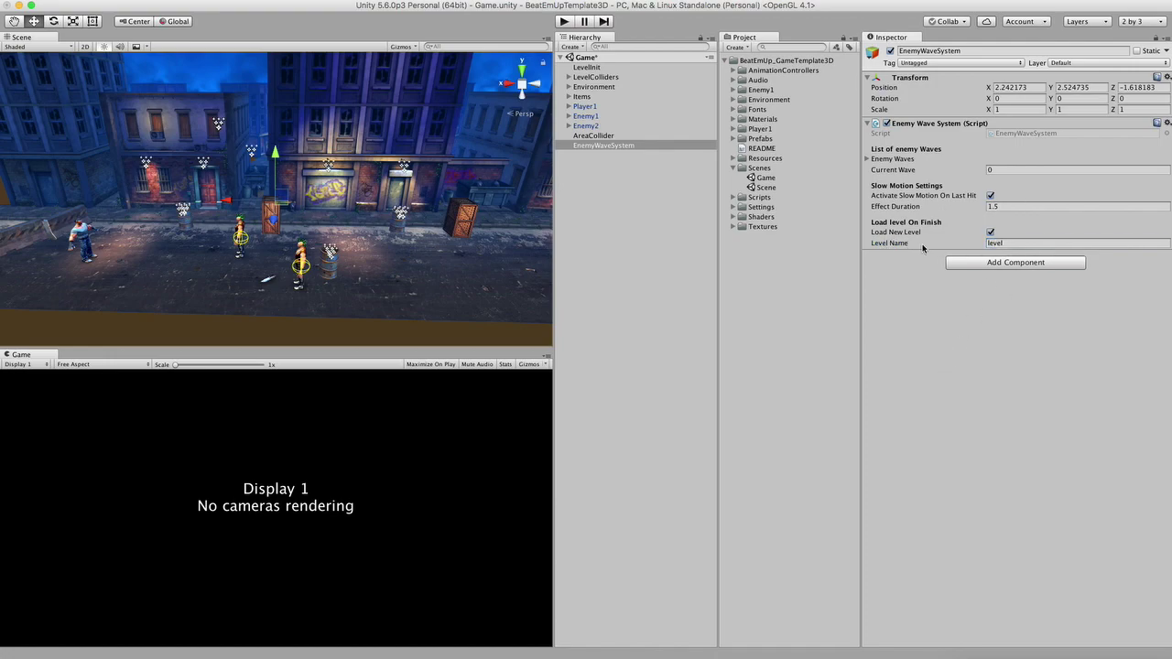